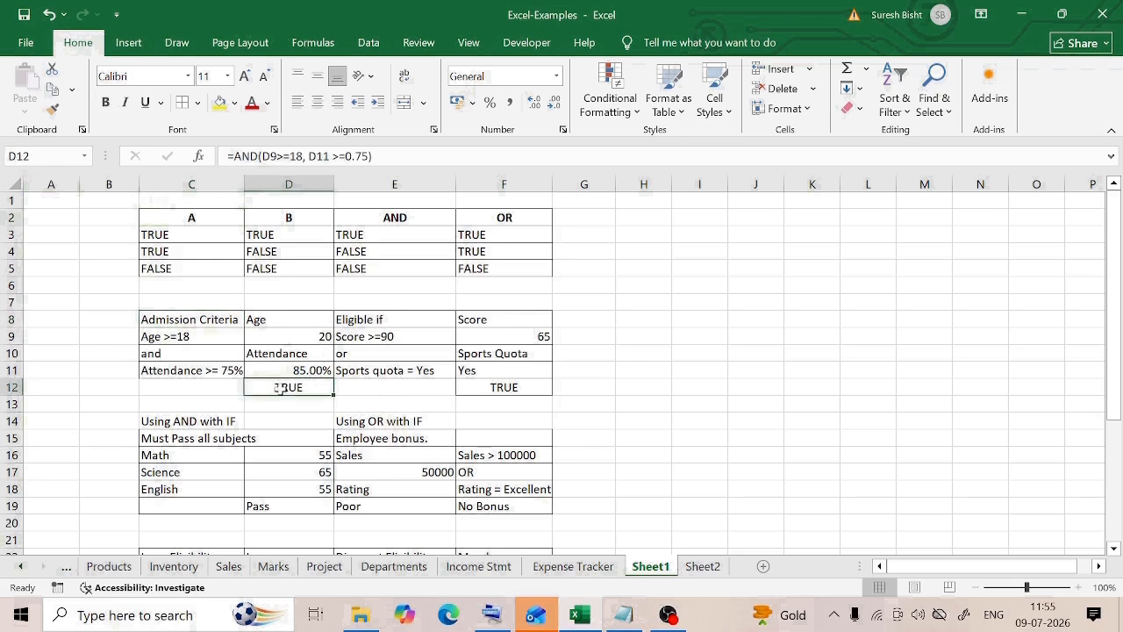
Inspect the AND formula in D12 and the OR formula in F12 without changing them.
left_click(277, 158)
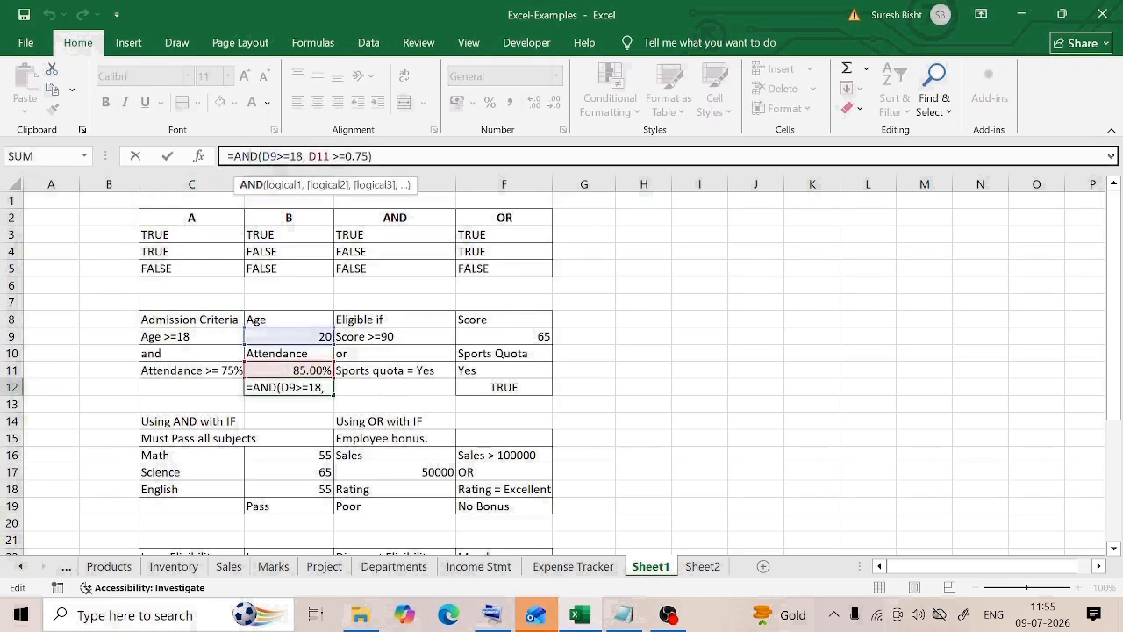
key("Escape")
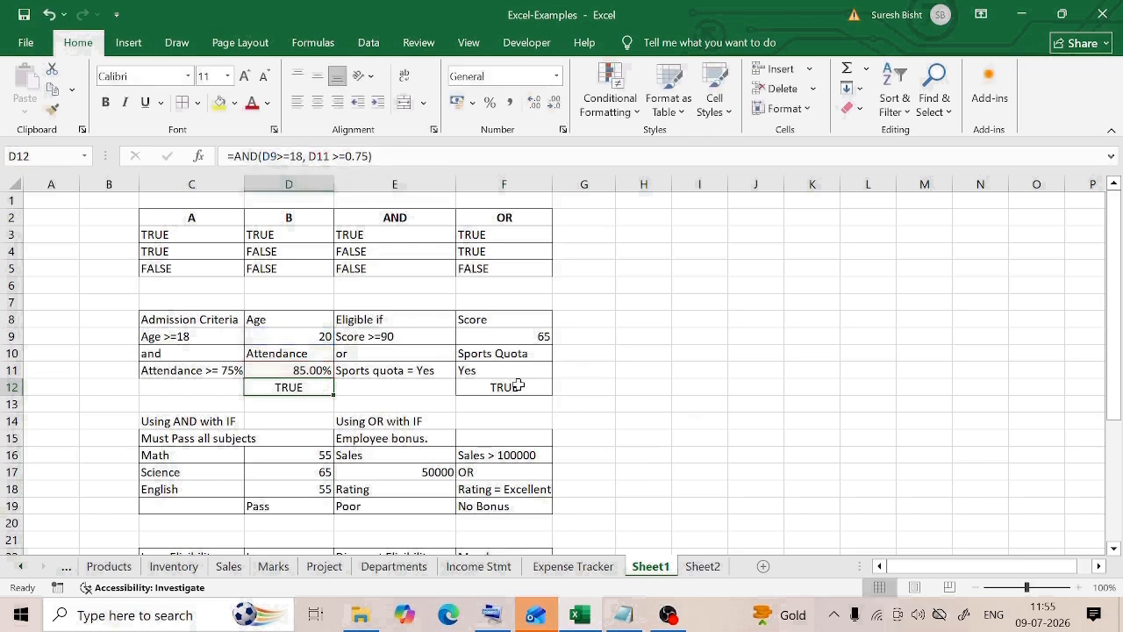
left_click(522, 384)
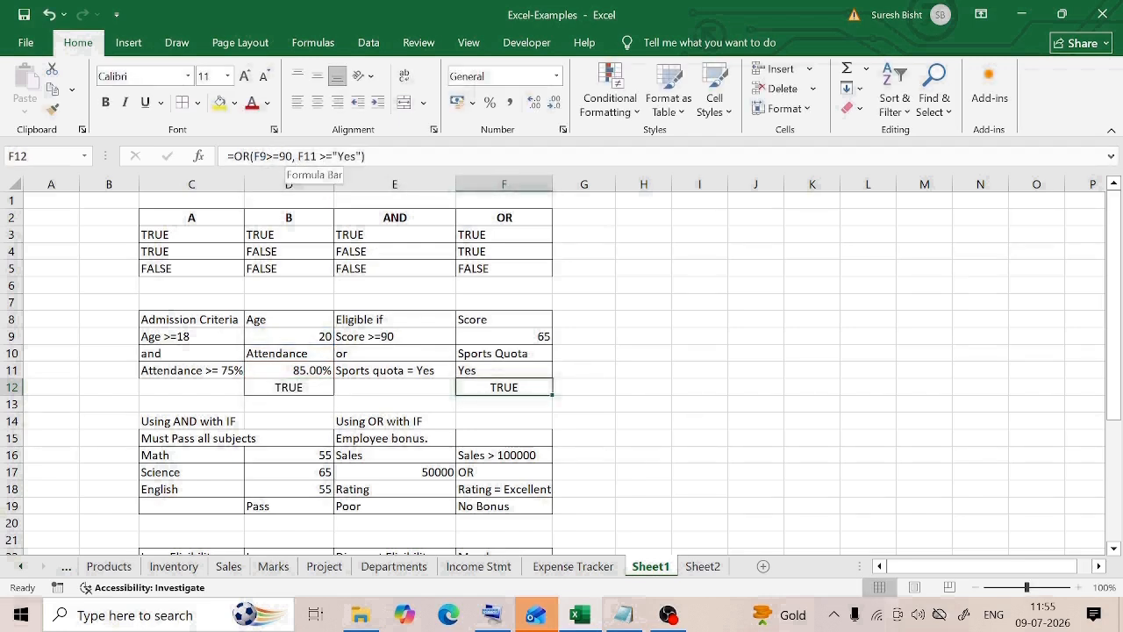
left_click(254, 157)
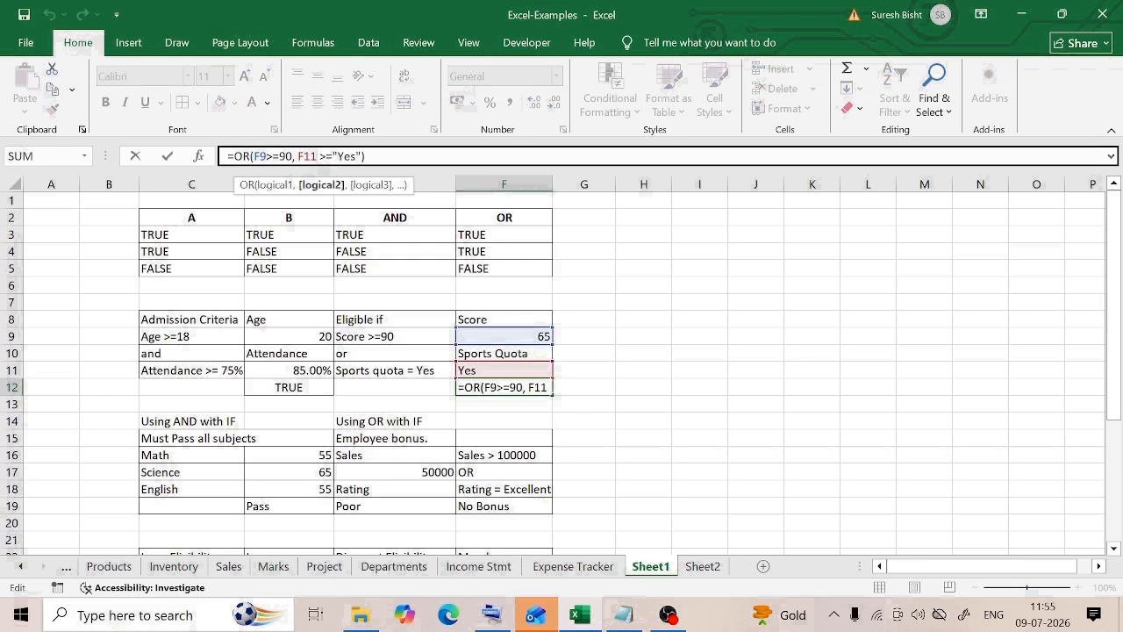
key("Escape")
Examine the truth table C2:F5, comparing the A and B inputs of each row with its AND result.
left_click_drag(200, 219, 476, 263)
left_click(402, 250)
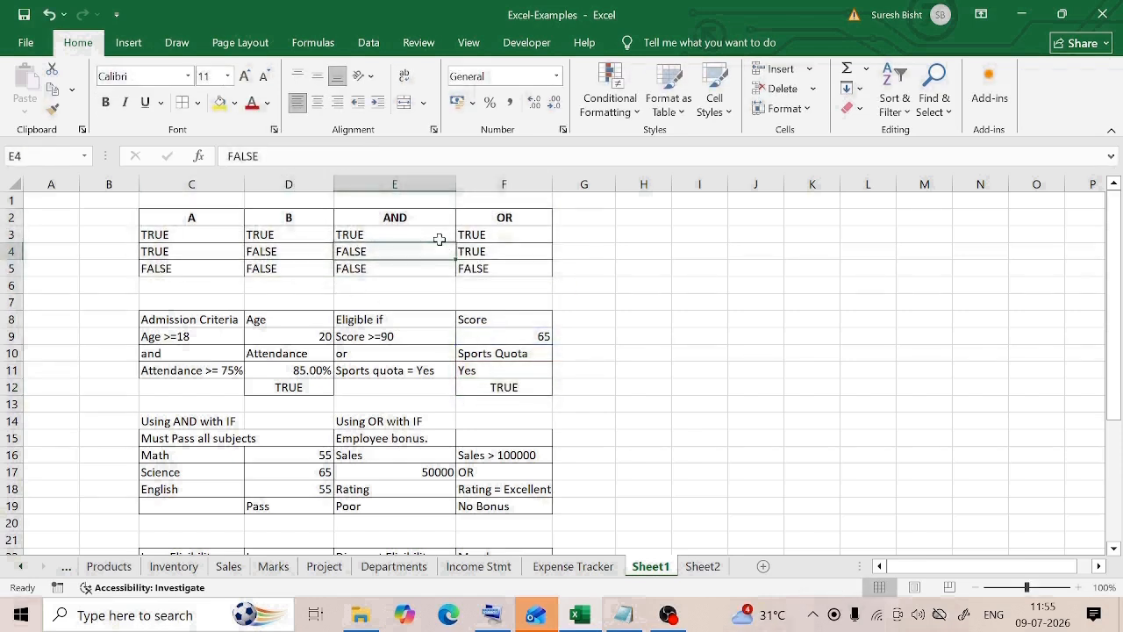
left_click(210, 234)
key("Right")
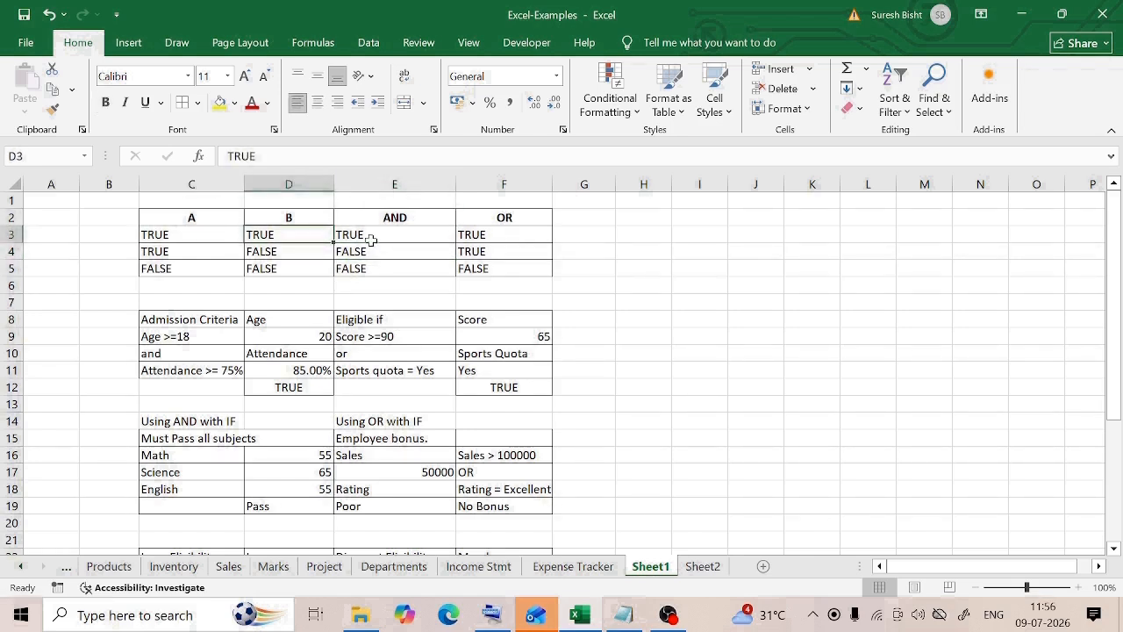
left_click(399, 217)
left_click(370, 236)
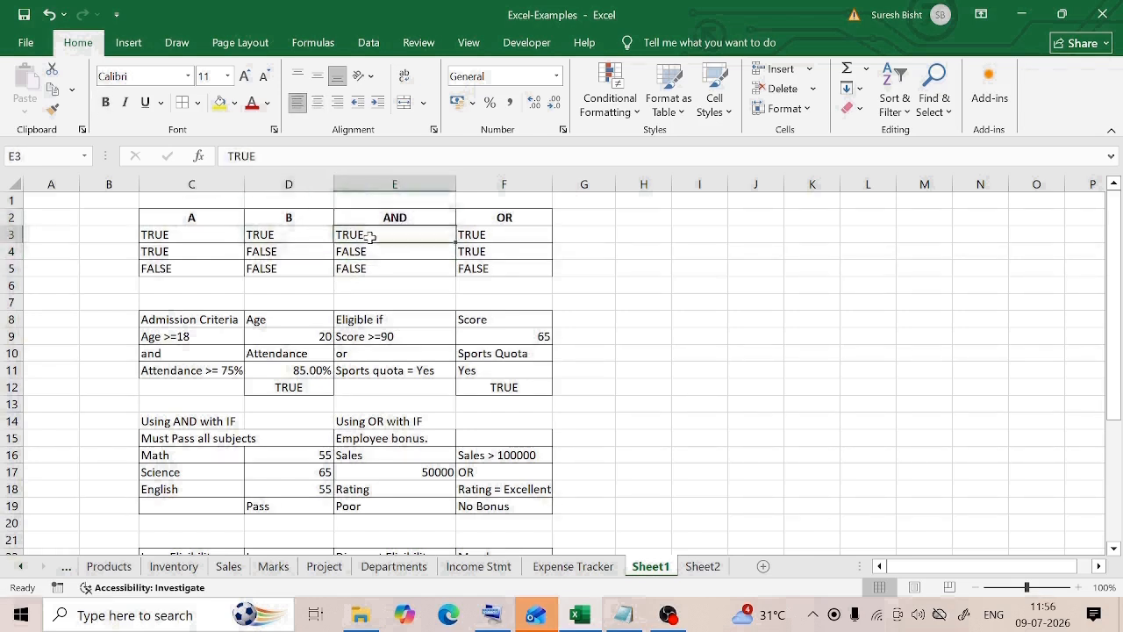
left_click(166, 235)
key("Down")
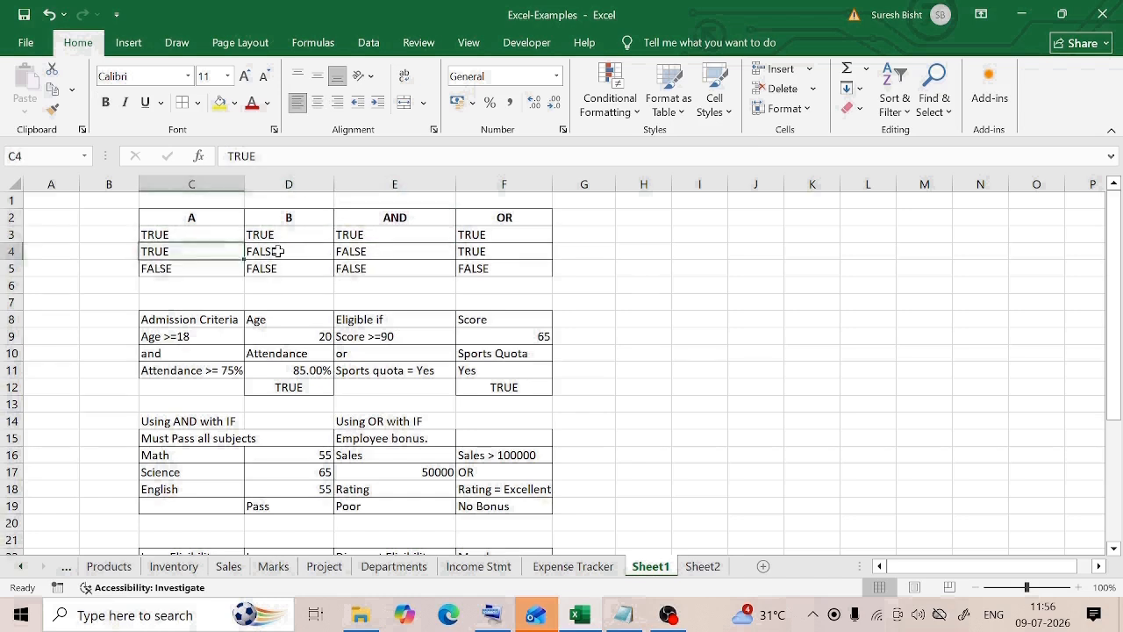
left_click(297, 252)
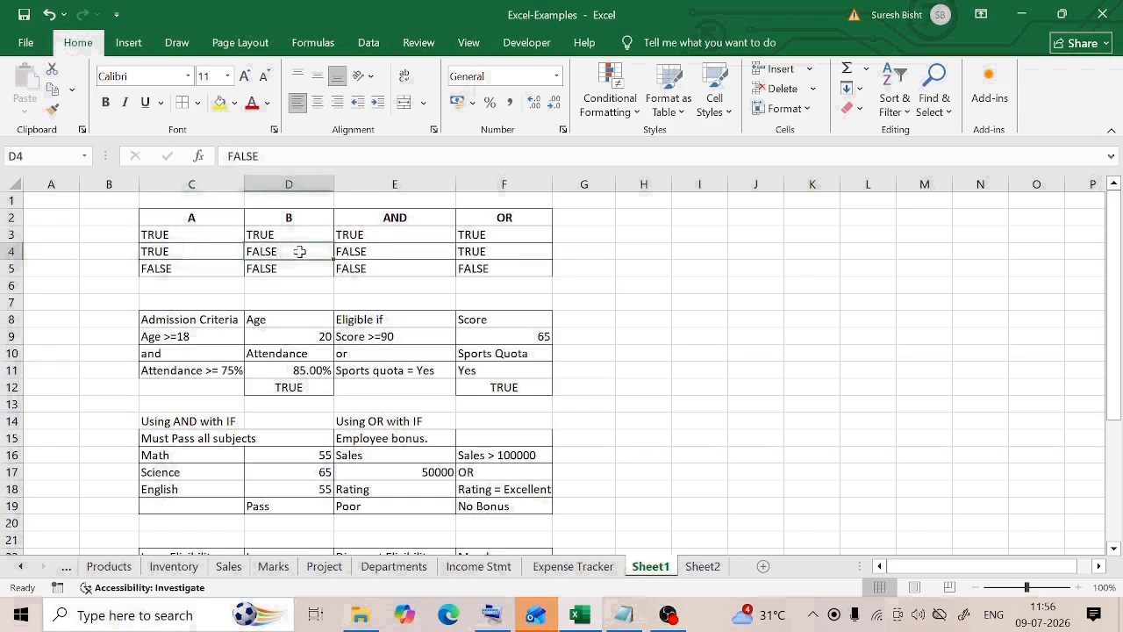
left_click(190, 270)
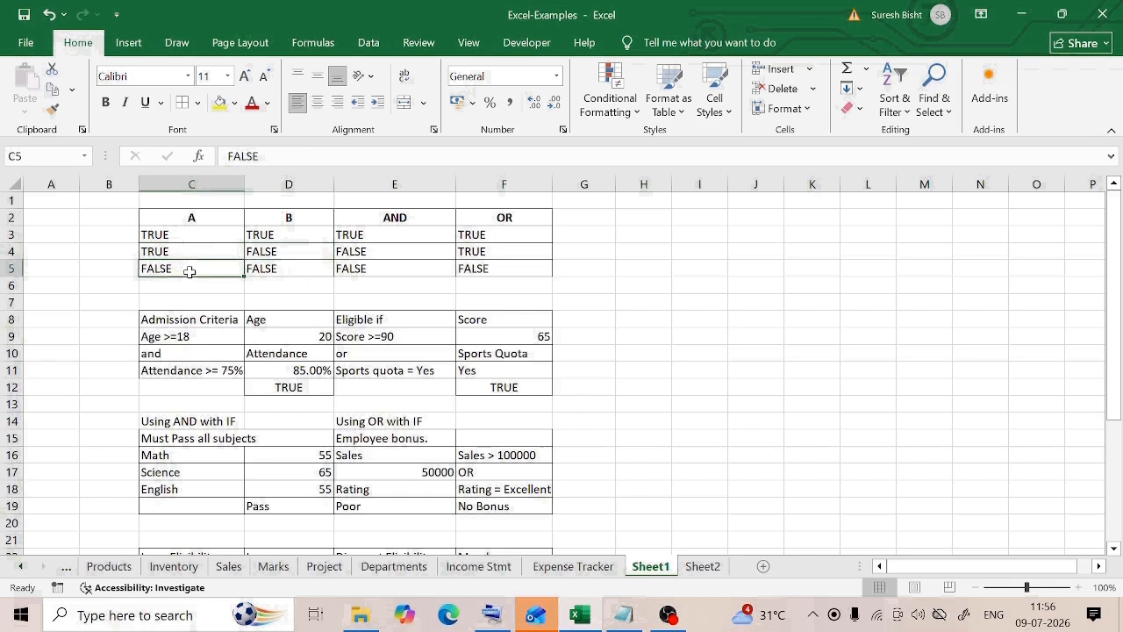
left_click(267, 255)
left_click(391, 253)
left_click(195, 267)
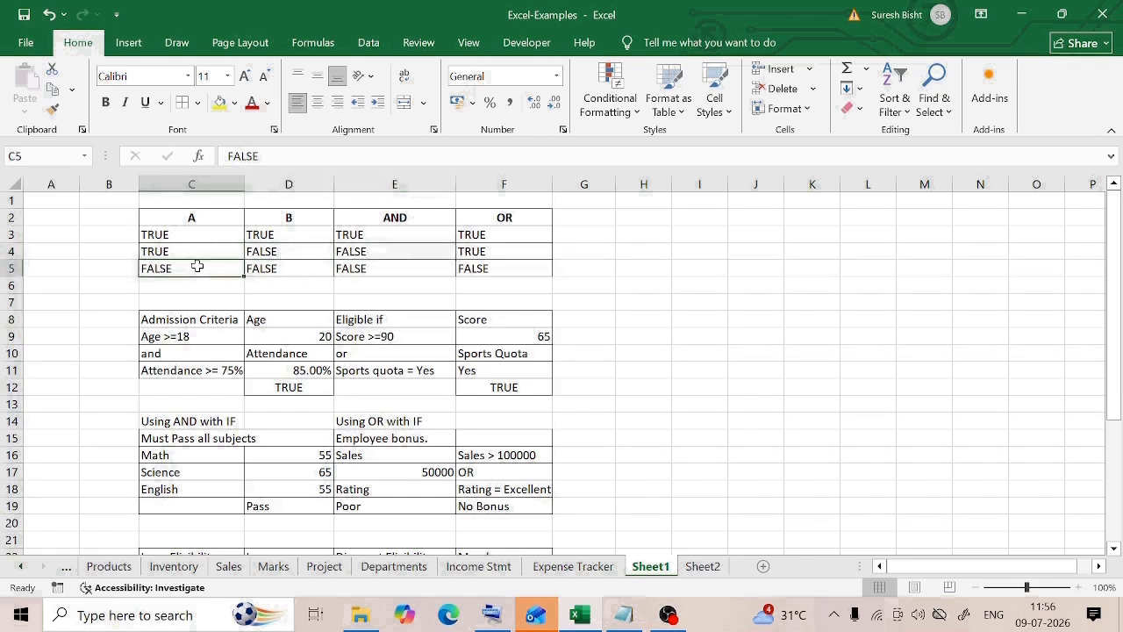
left_click(286, 269)
left_click(386, 267)
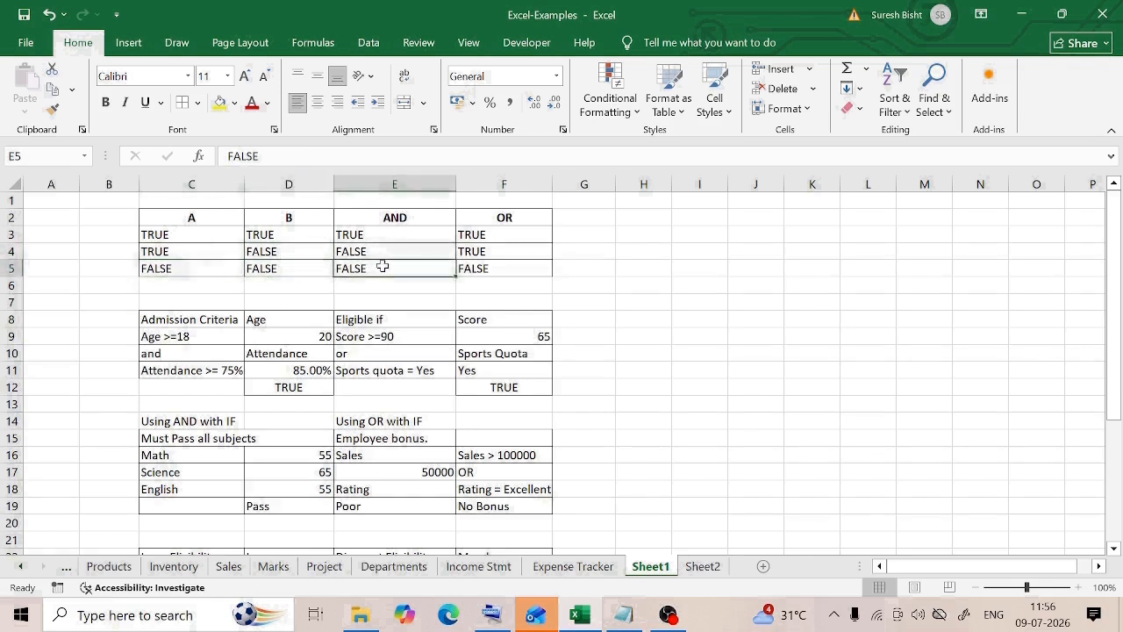
left_click(407, 220)
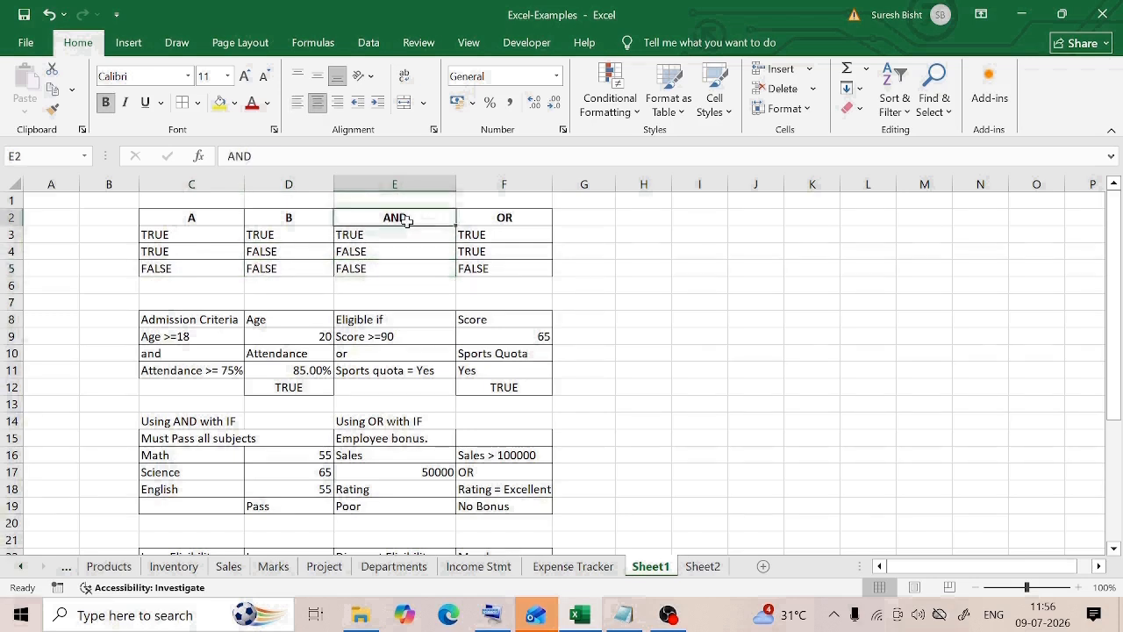
Examine the OR column of the truth table against the A and B inputs in rows 3 to 5.
left_click(180, 234)
left_click(291, 234)
left_click(505, 233)
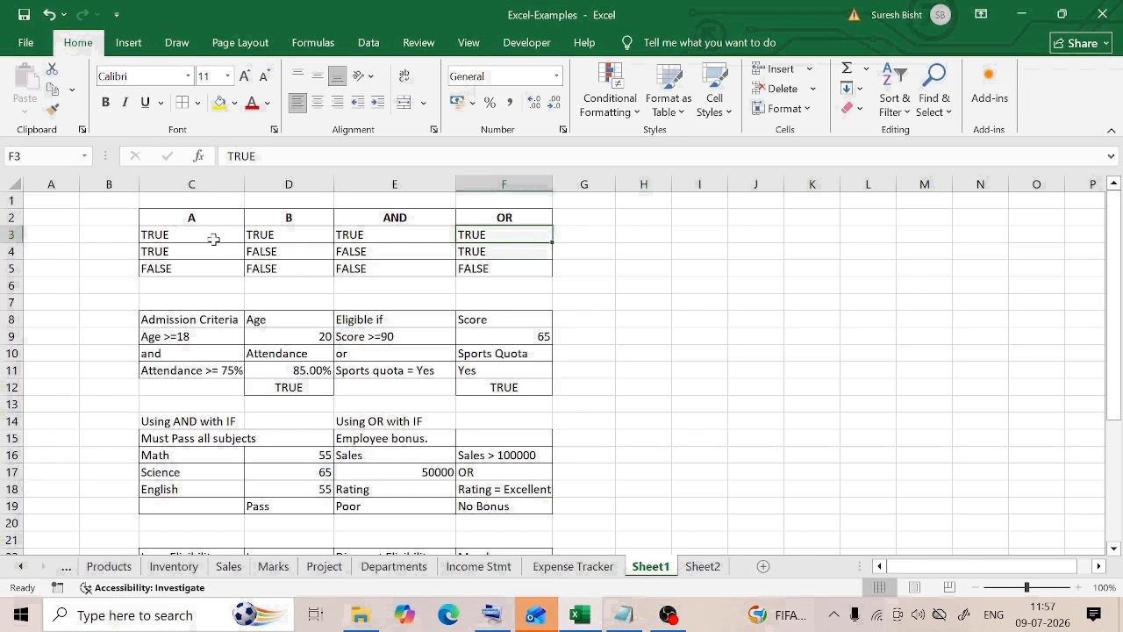
left_click(177, 235)
left_click(286, 232)
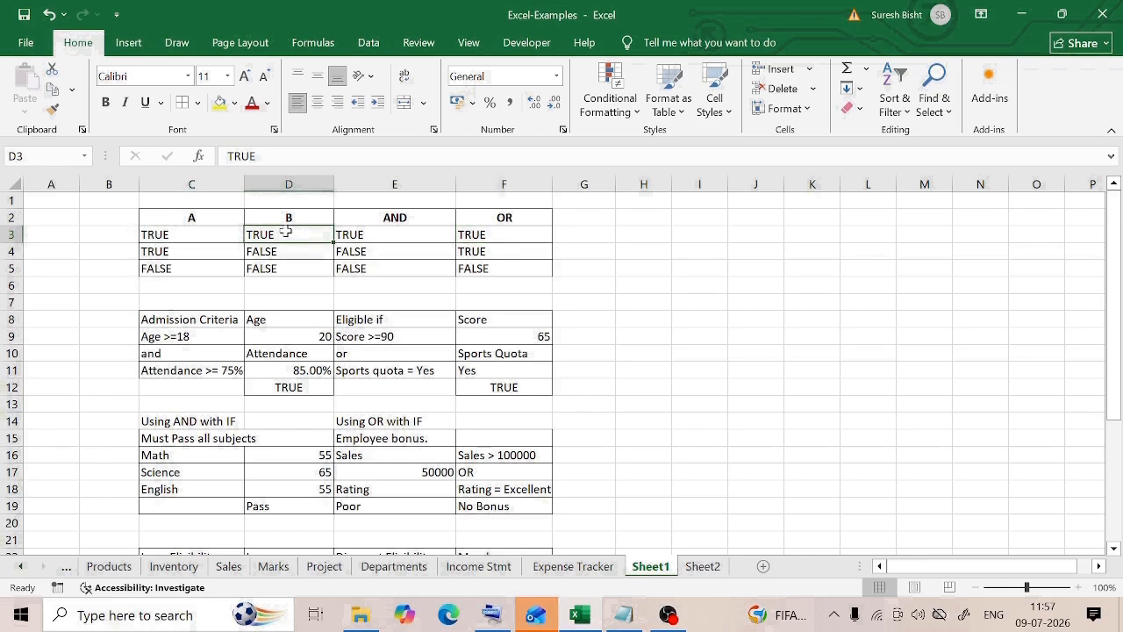
key("Left")
left_click(288, 233)
left_click(170, 252)
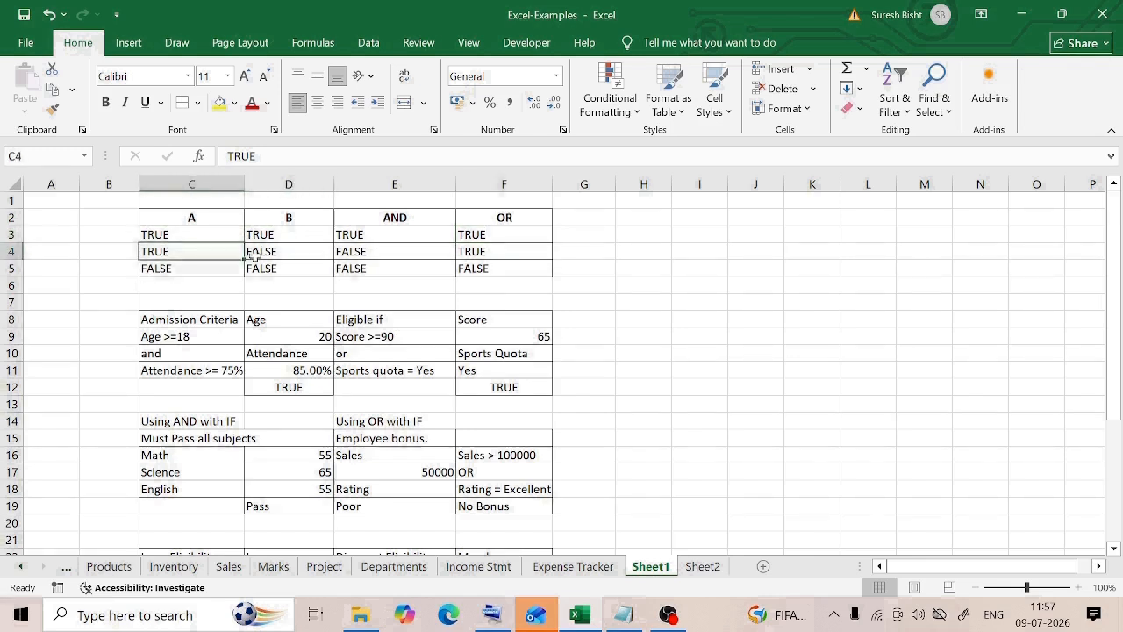
left_click(276, 250)
left_click(512, 235)
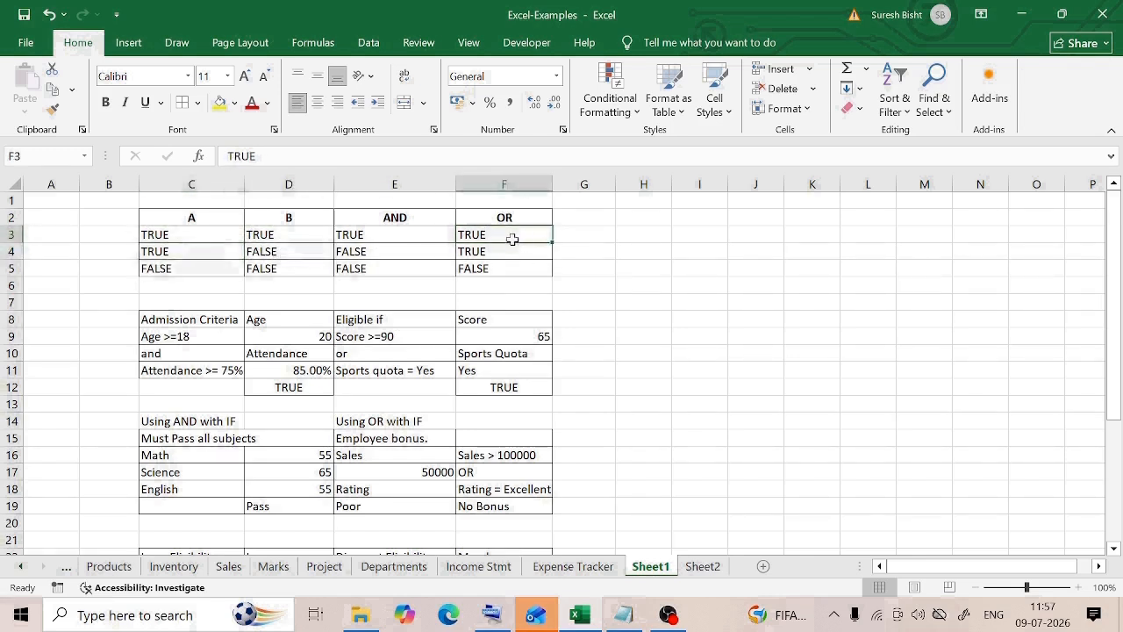
left_click(502, 249)
left_click(185, 275)
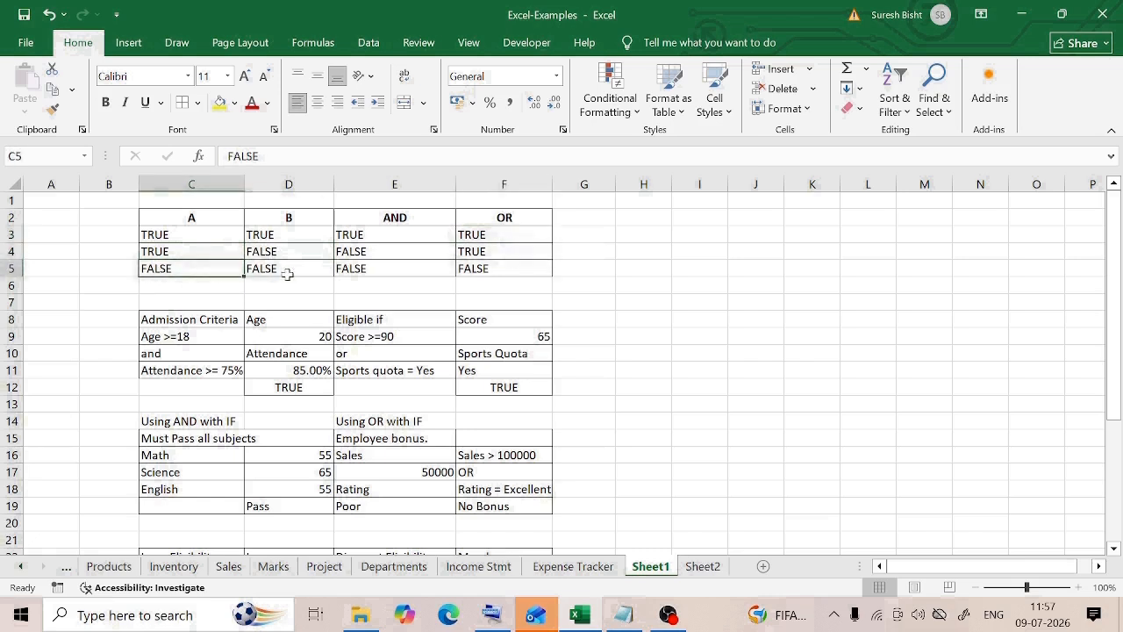
left_click(288, 270)
left_click(496, 271)
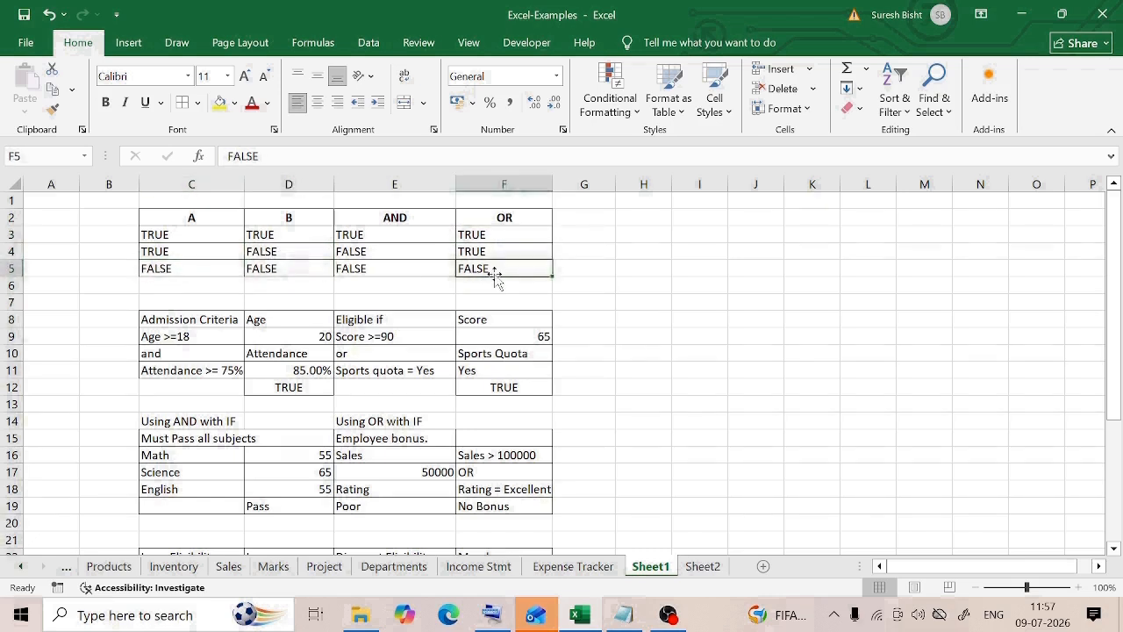
left_click(509, 252)
left_click(470, 235)
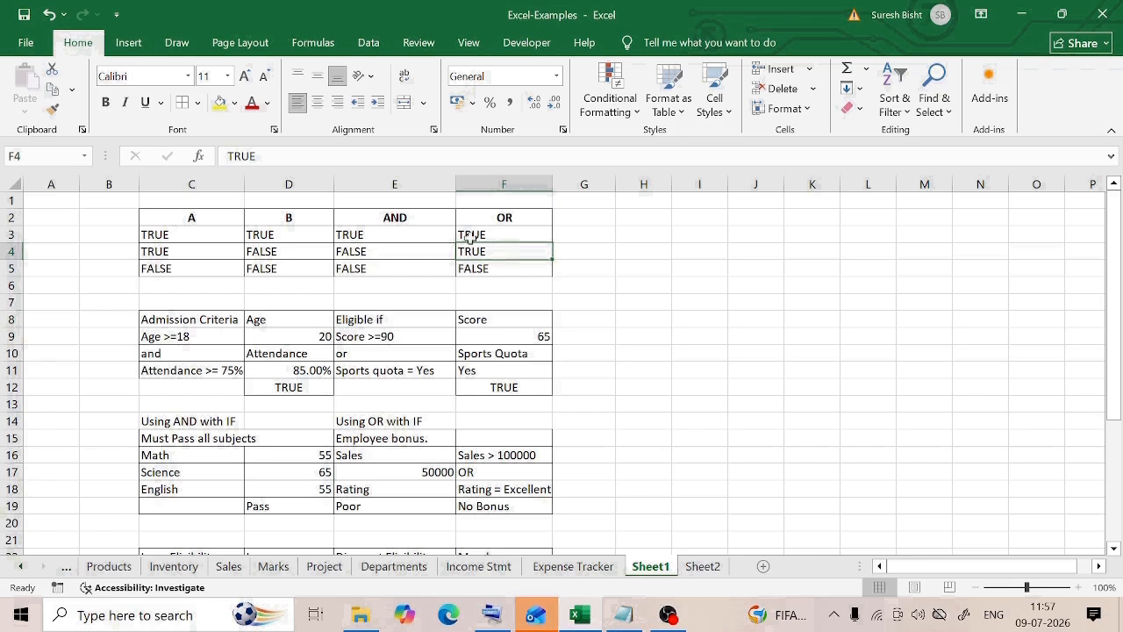
Compare the AND and OR columns of the truth table, checking the inputs and both results in row 3.
left_click(413, 221)
left_click(482, 224)
left_click(408, 237)
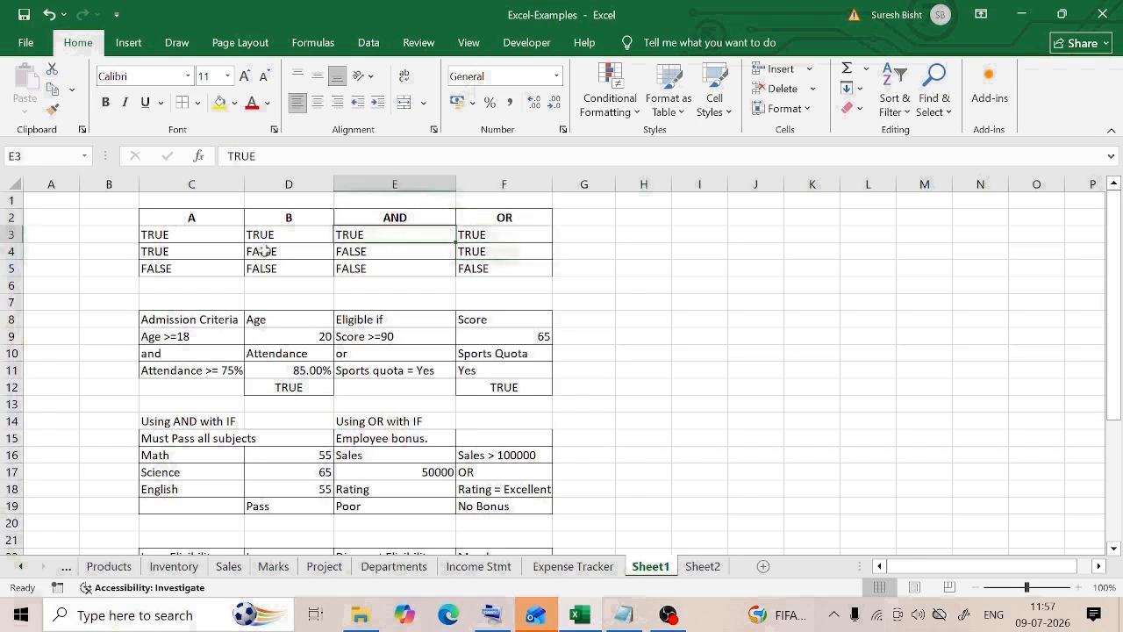
left_click(185, 239)
left_click(292, 239)
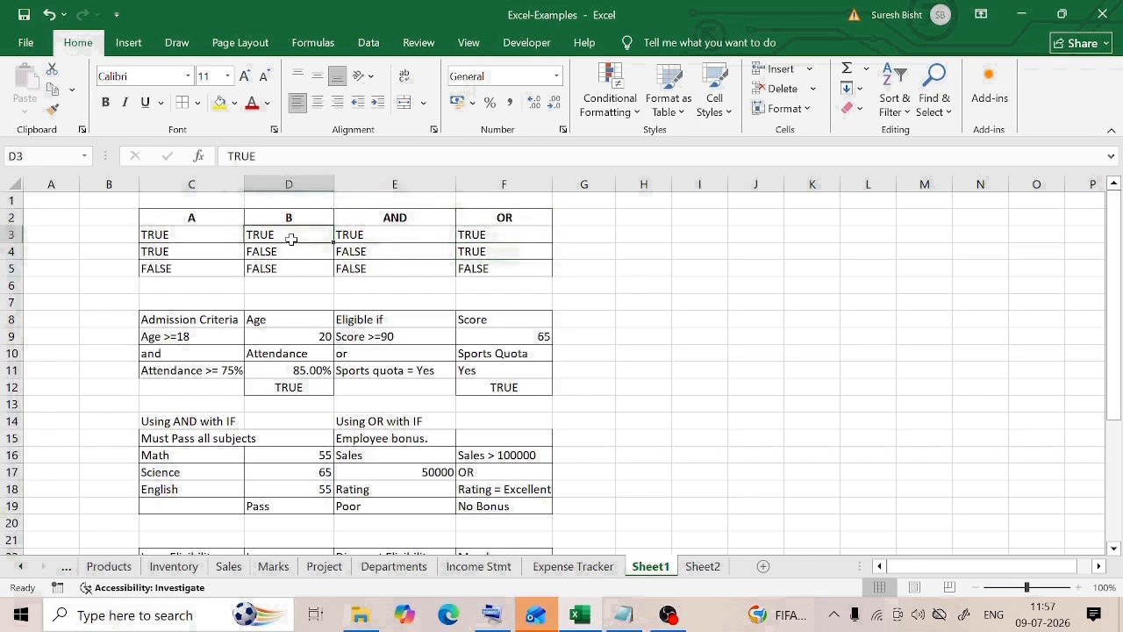
left_click(384, 235)
left_click(484, 242)
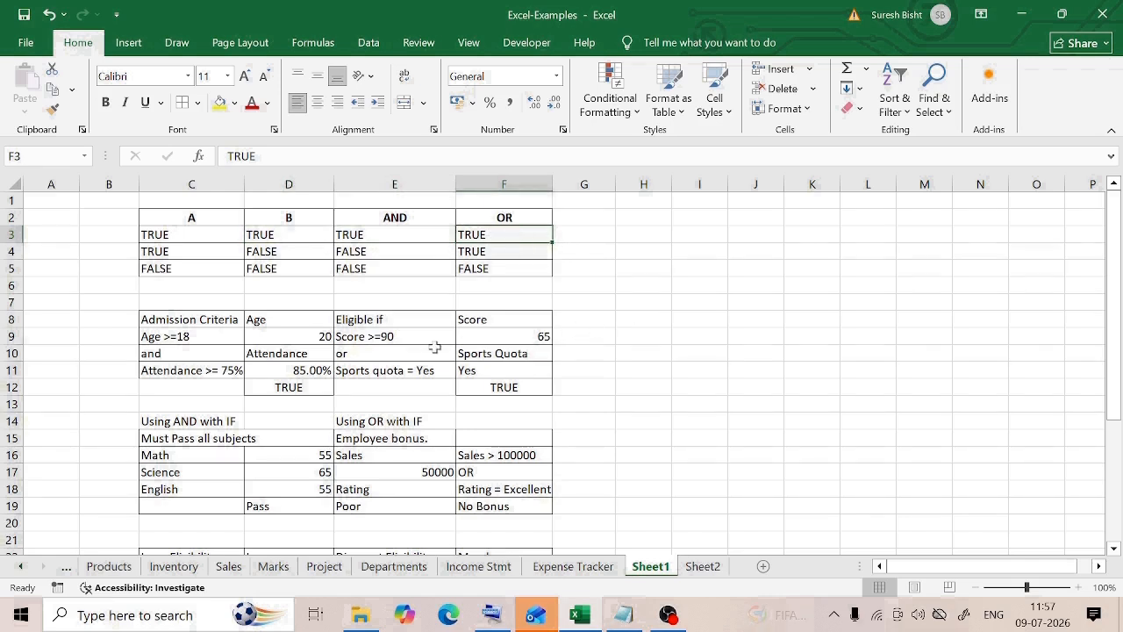
Review the age and attendance admission criteria and how each condition is used in the AND formula in D12.
left_click(151, 320)
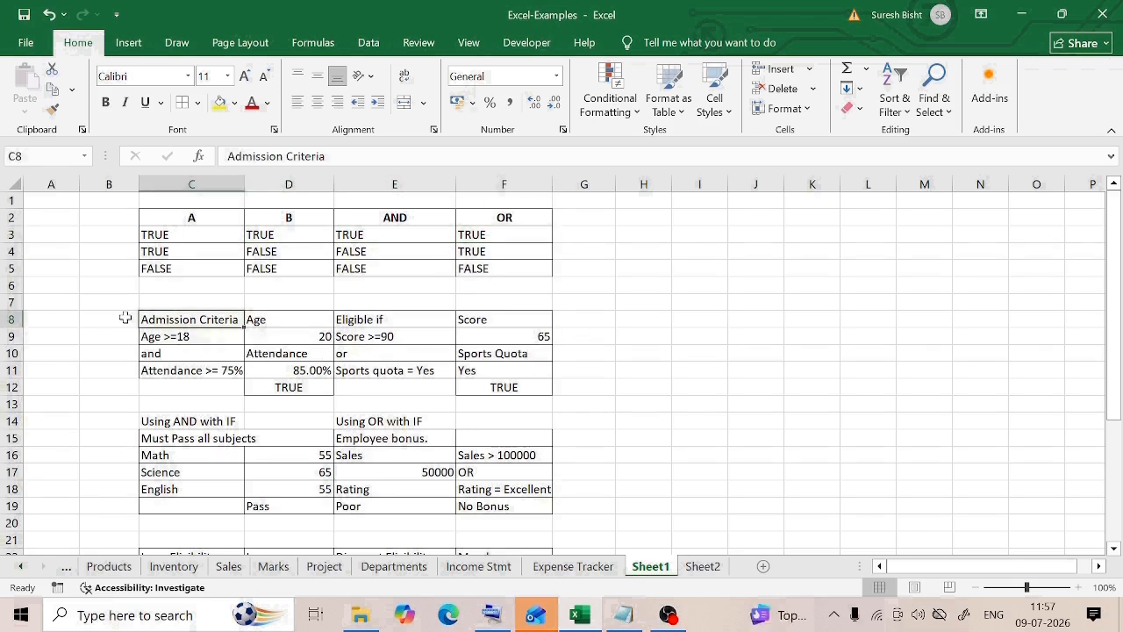
left_click(214, 338)
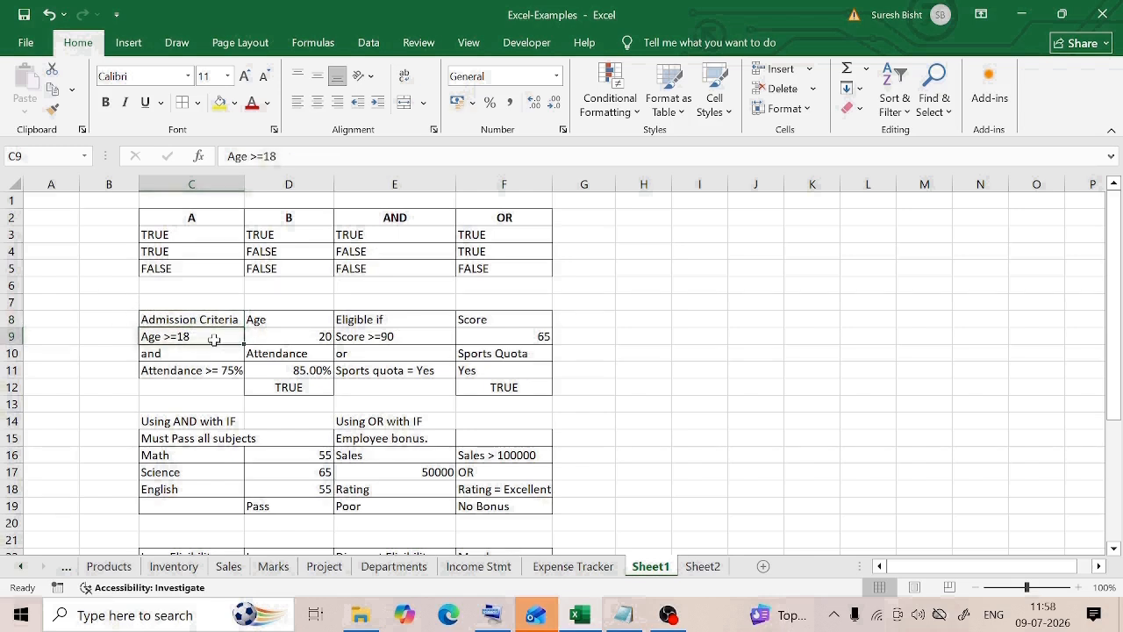
left_click(161, 373)
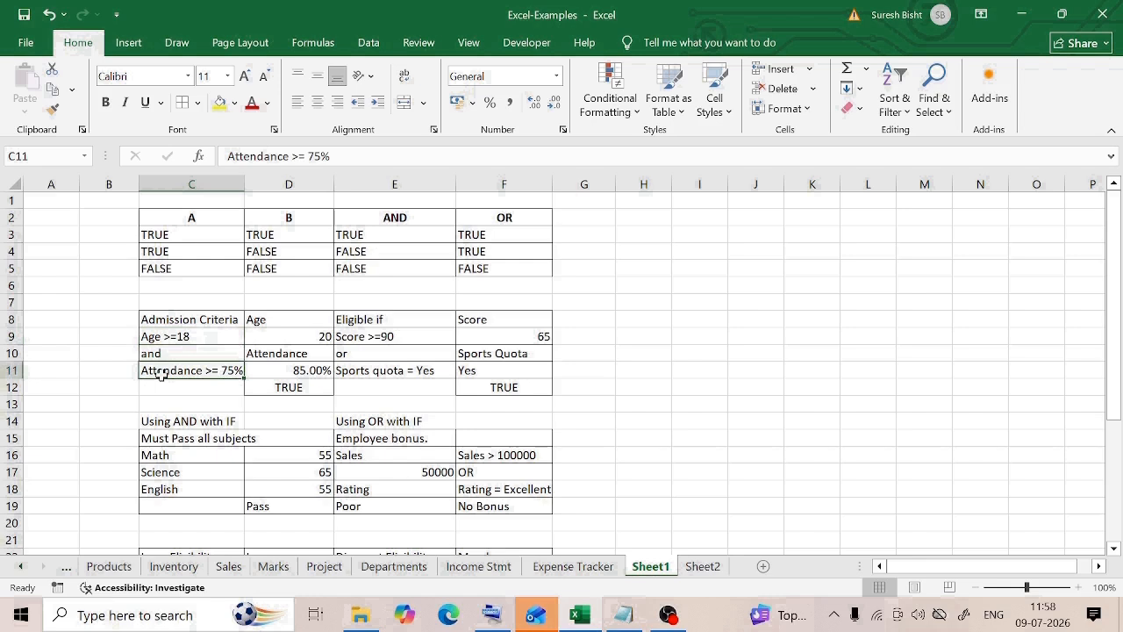
left_click(300, 391)
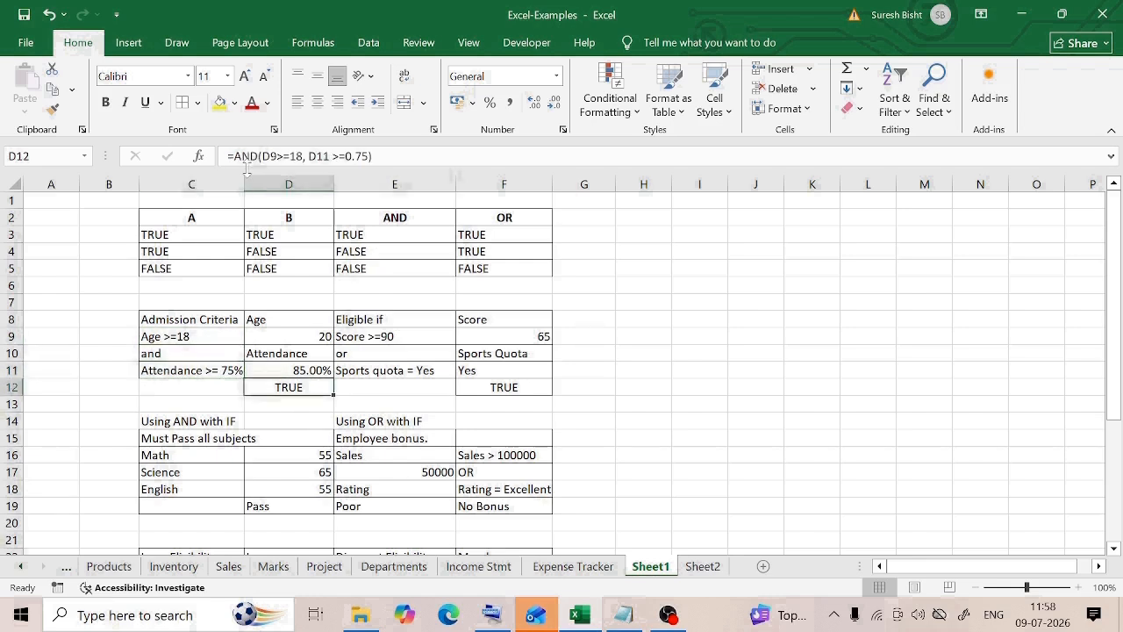
left_click(254, 156)
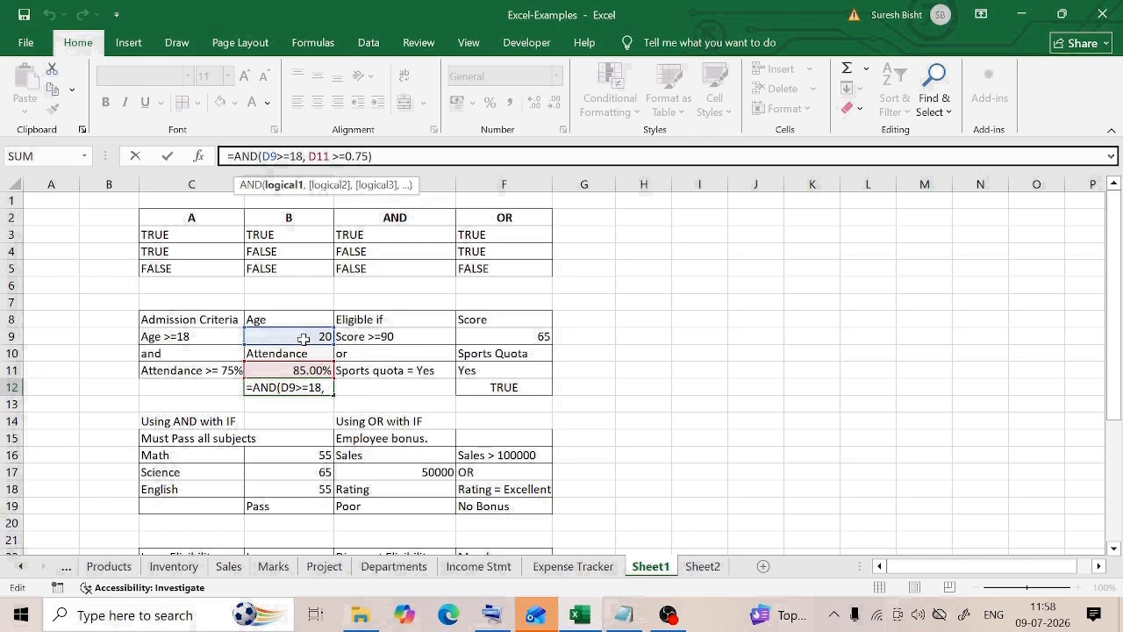
left_click(331, 156)
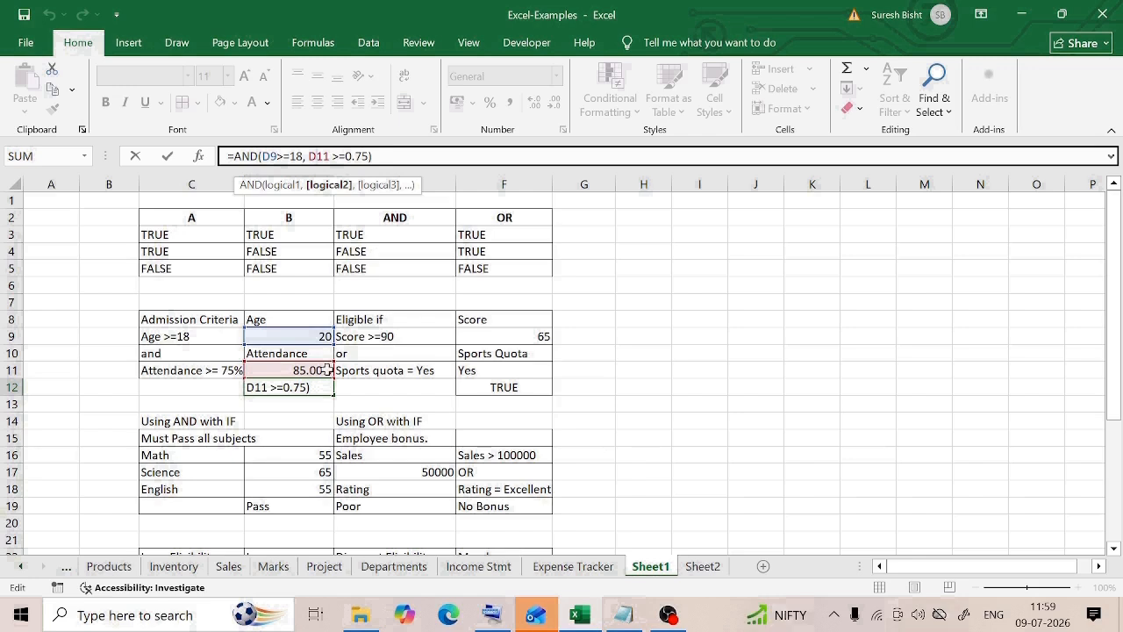
left_click(377, 156)
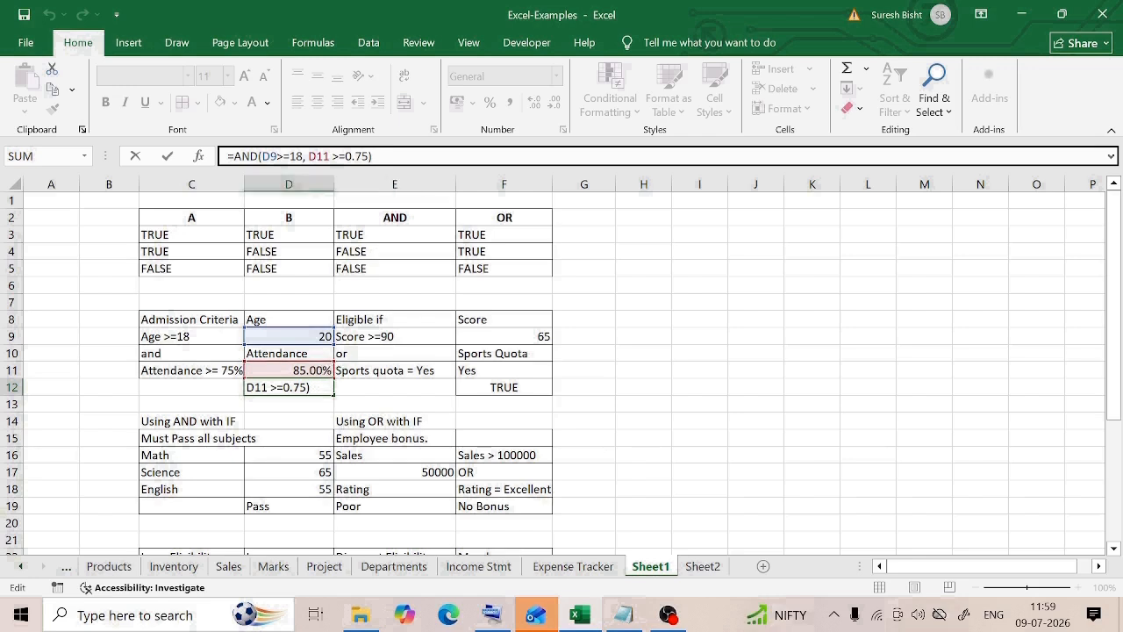
key("ctrl+Return")
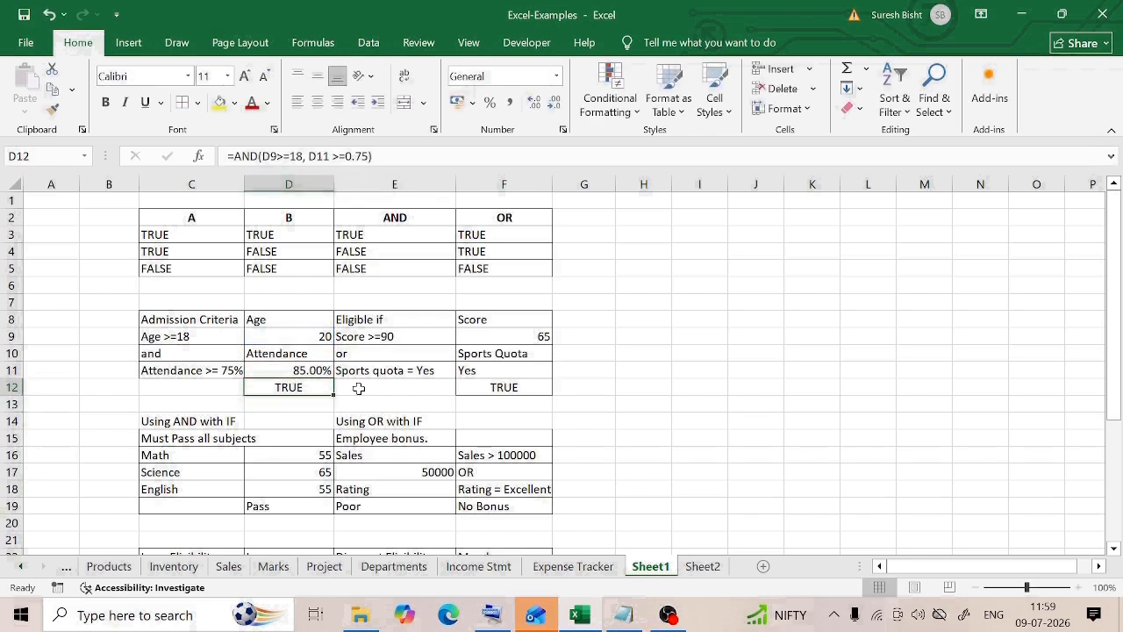
Set the age in D9 to 10 and check the AND result in D12.
left_click(297, 339)
left_click(297, 160)
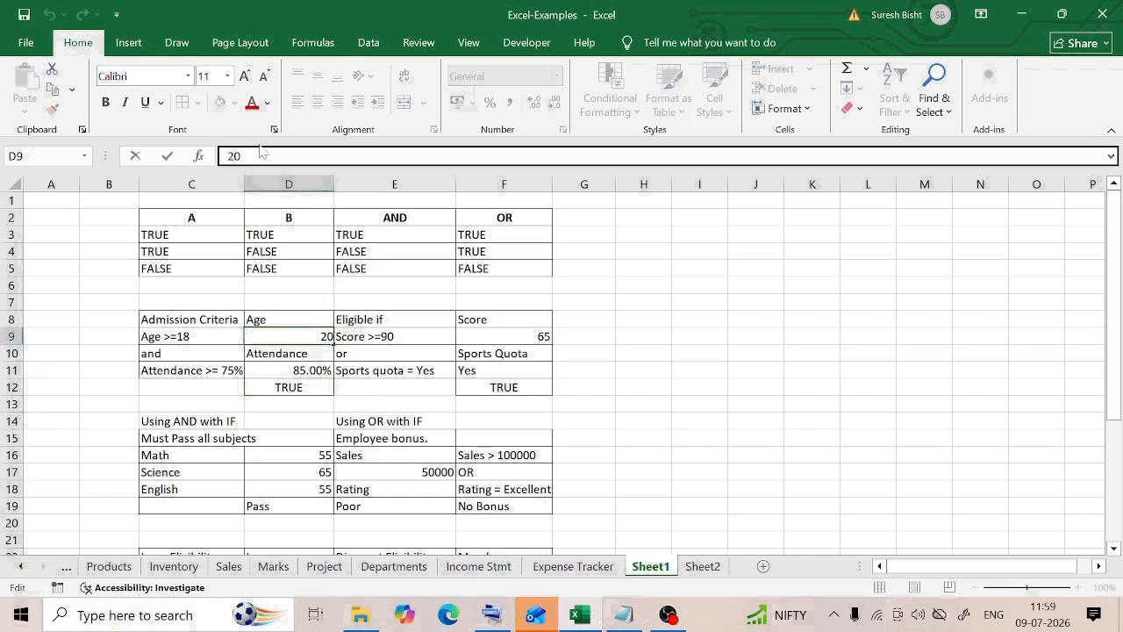
key("Left")
key("BackSpace")
type("1")
key("ctrl+Return")
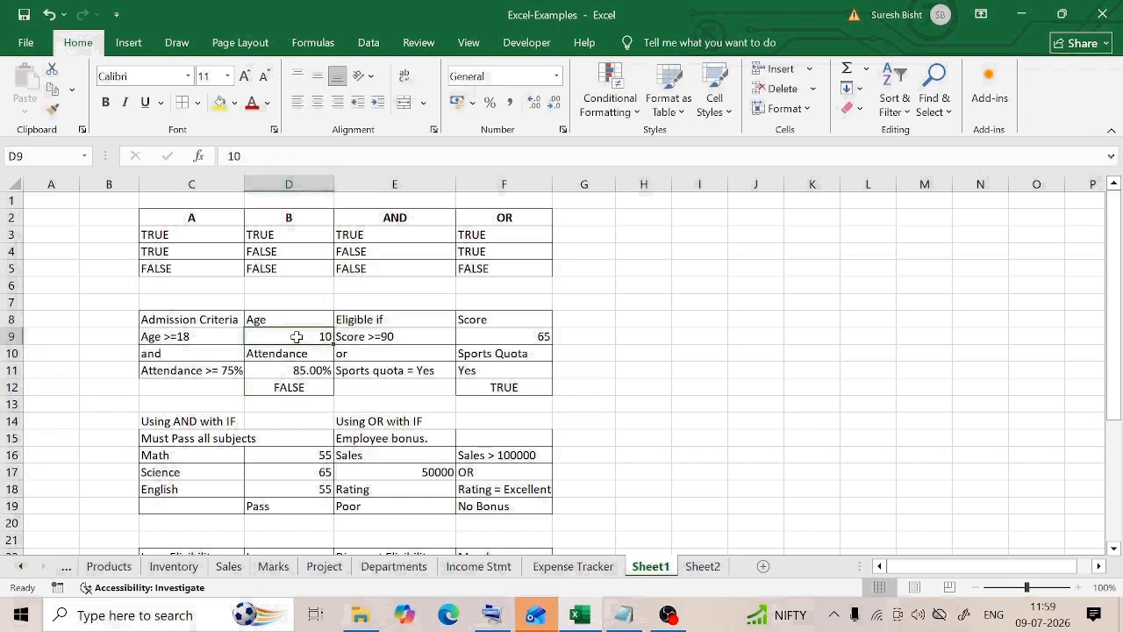
left_click(293, 386)
Set the age in D9 back to 20 and recheck the AND result in D12.
left_click(313, 336)
type("20")
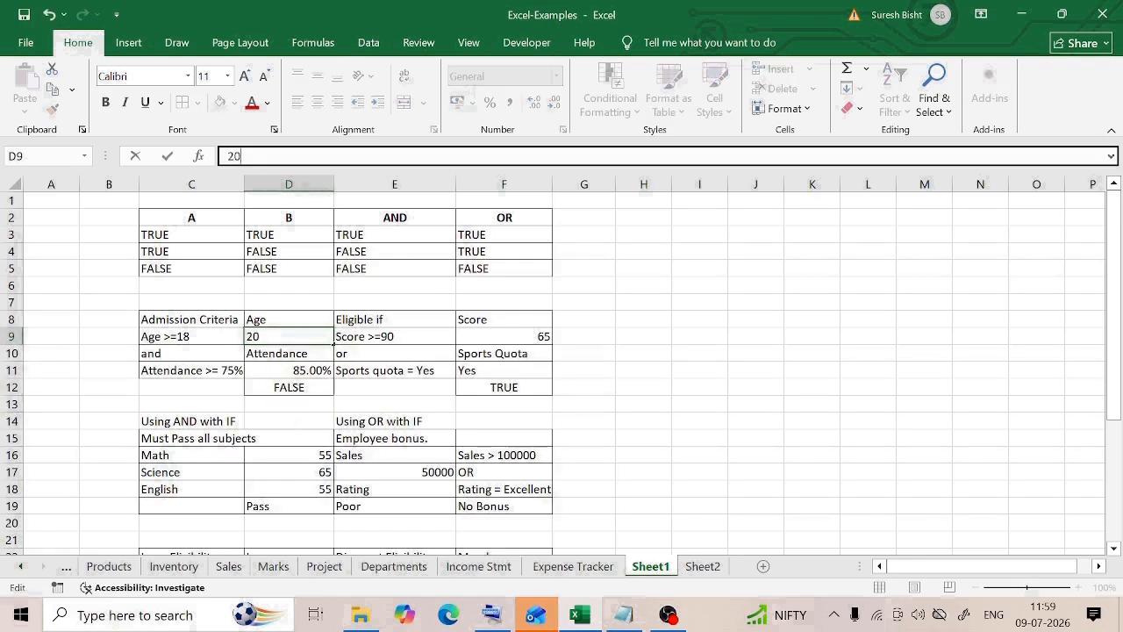
key("Return")
left_click(307, 384)
Review the score and sports quota conditions of the eligibility example in E8:E11.
left_click(448, 321)
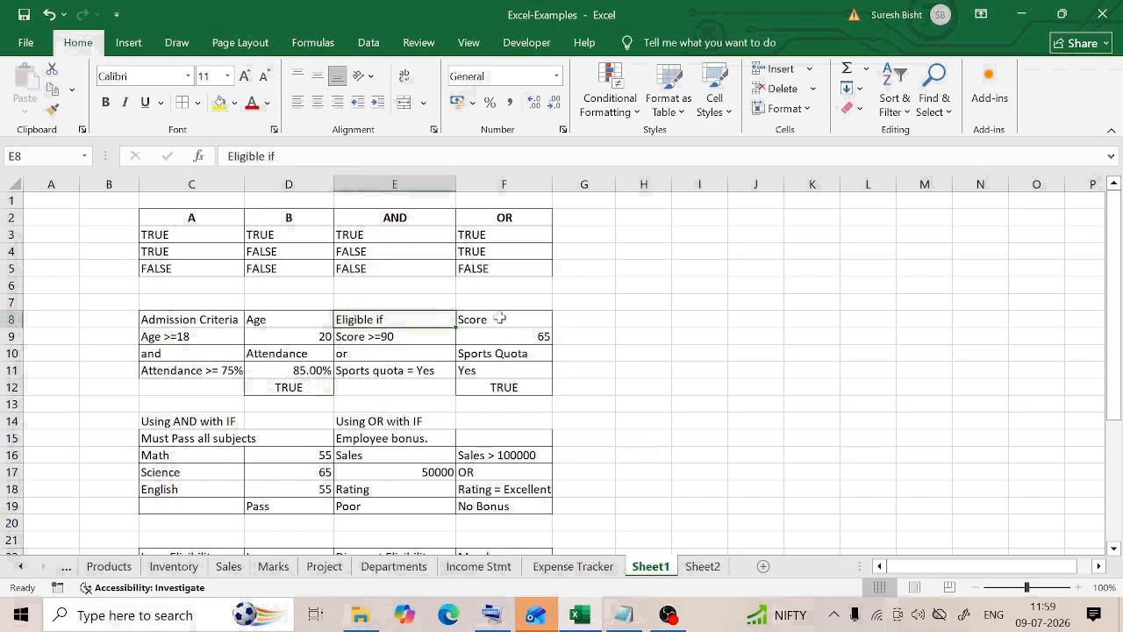
left_click(382, 341)
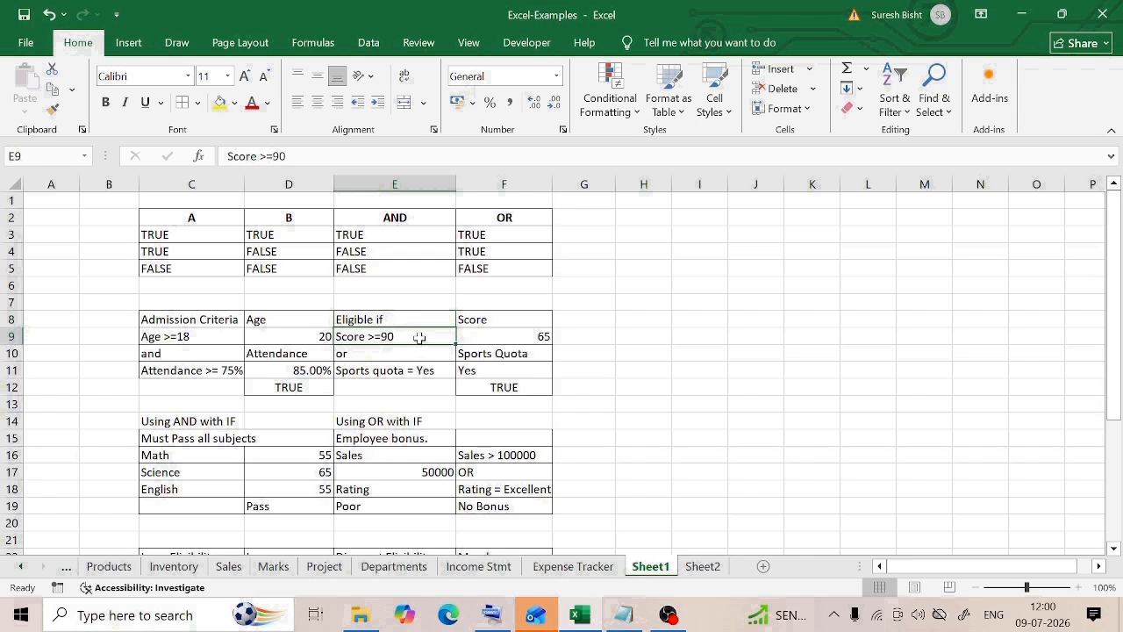
left_click(381, 355)
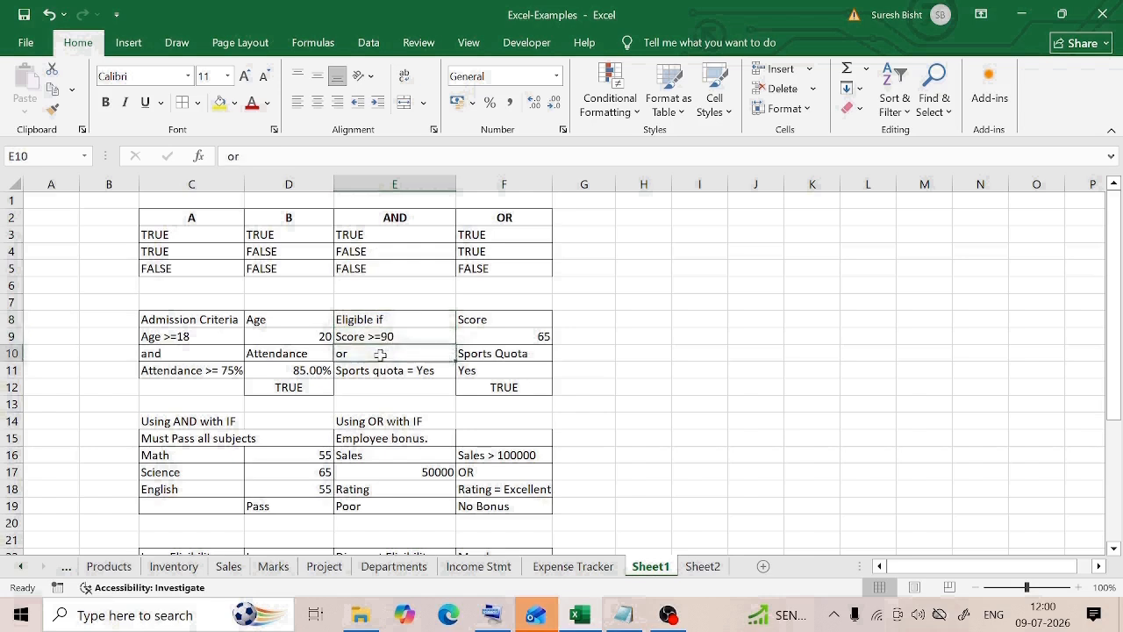
left_click(367, 373)
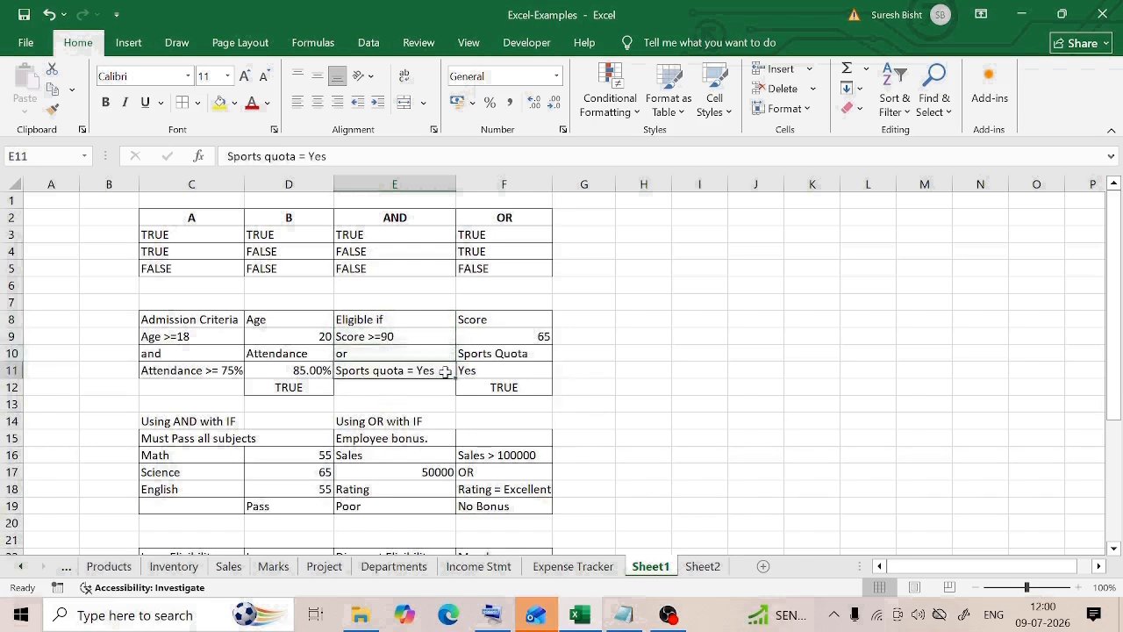
left_click(400, 324)
left_click(386, 341)
left_click(386, 372)
left_click(390, 342)
left_click(388, 374)
Examine the OR formula in F12 and the score and sports quota cells that its two conditions reference.
left_click(503, 389)
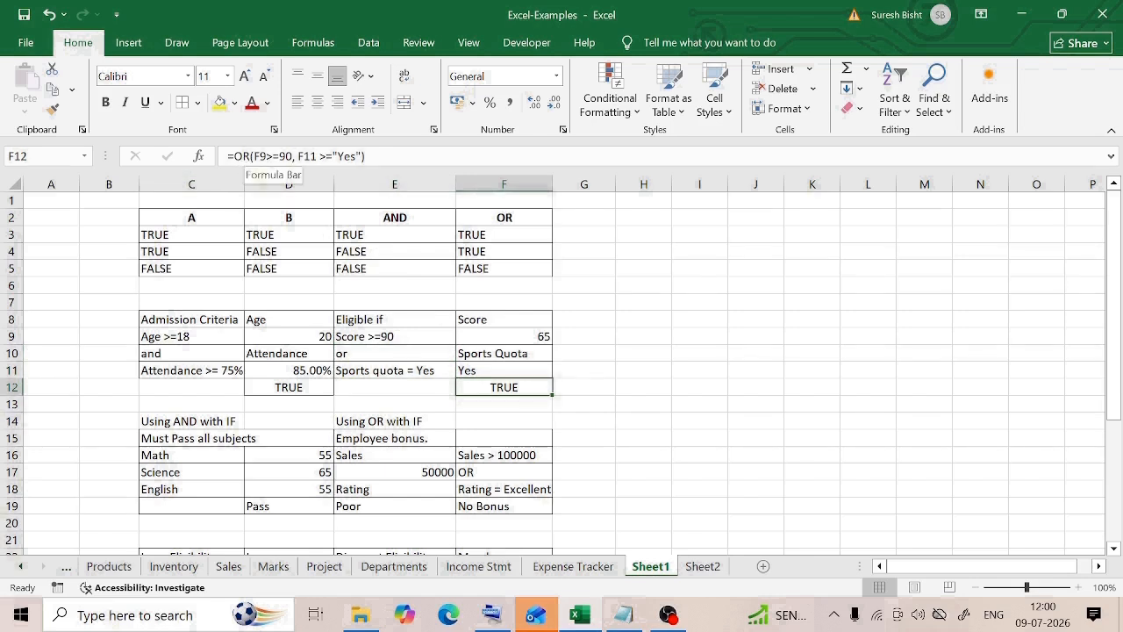
left_click(263, 156)
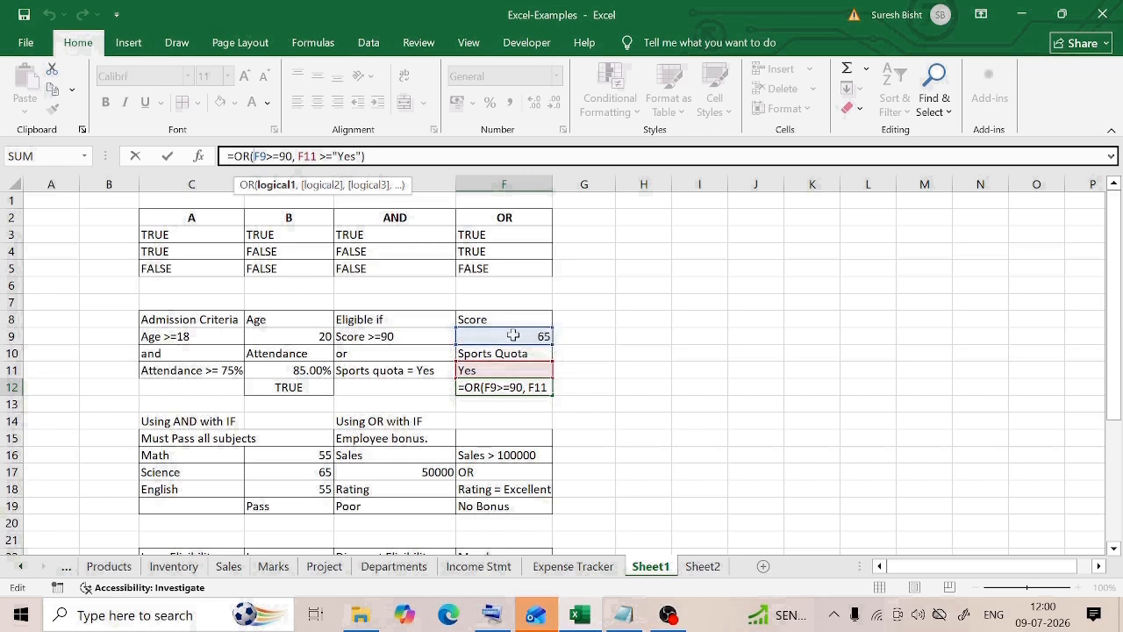
left_click(298, 156)
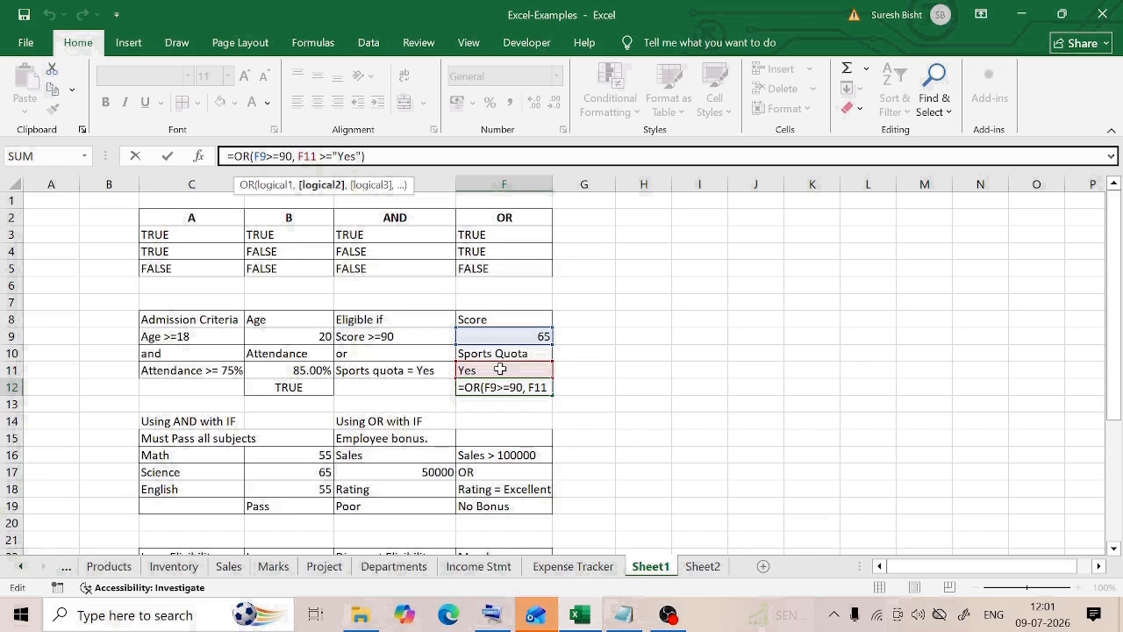
key("Return")
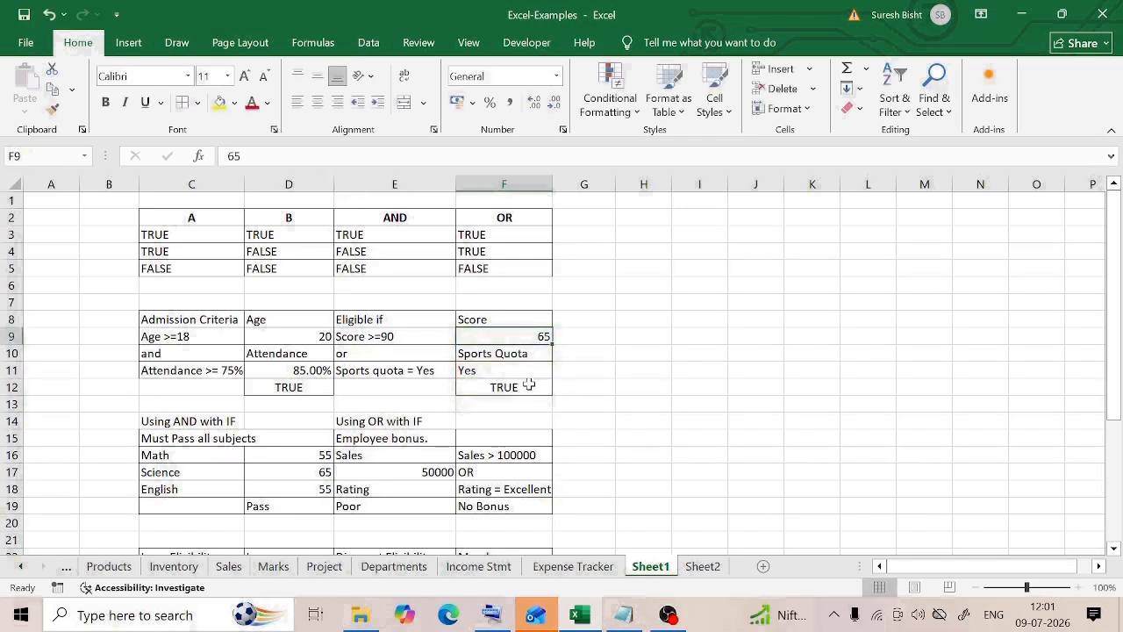
left_click(524, 387)
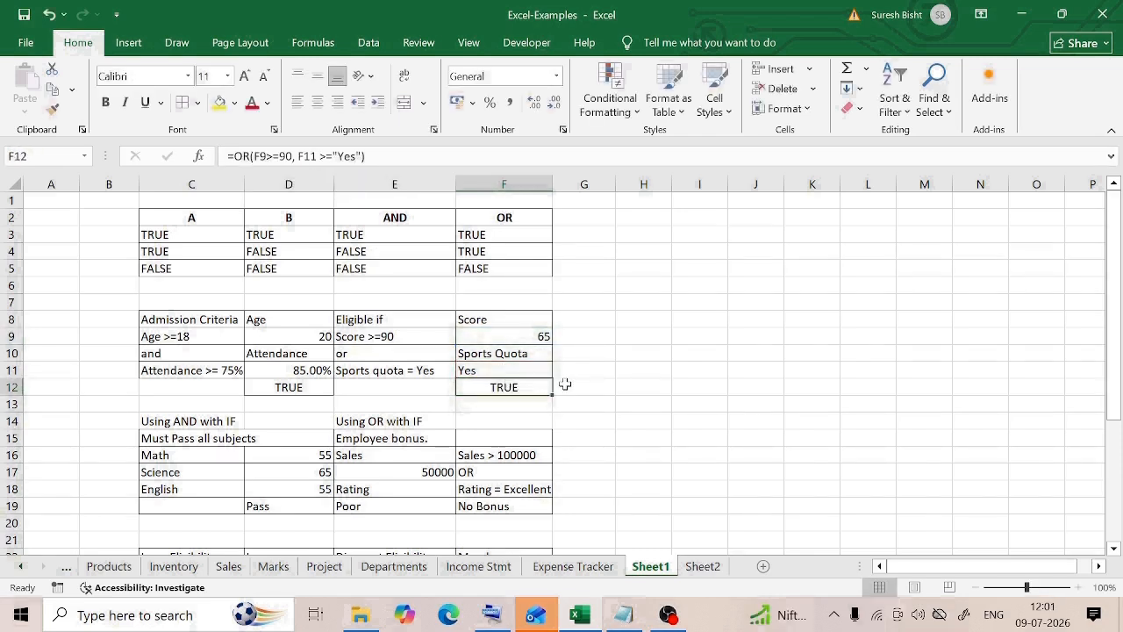
Set the sports quota in F11 to No and check the OR result in F12.
left_click(474, 371)
type("No")
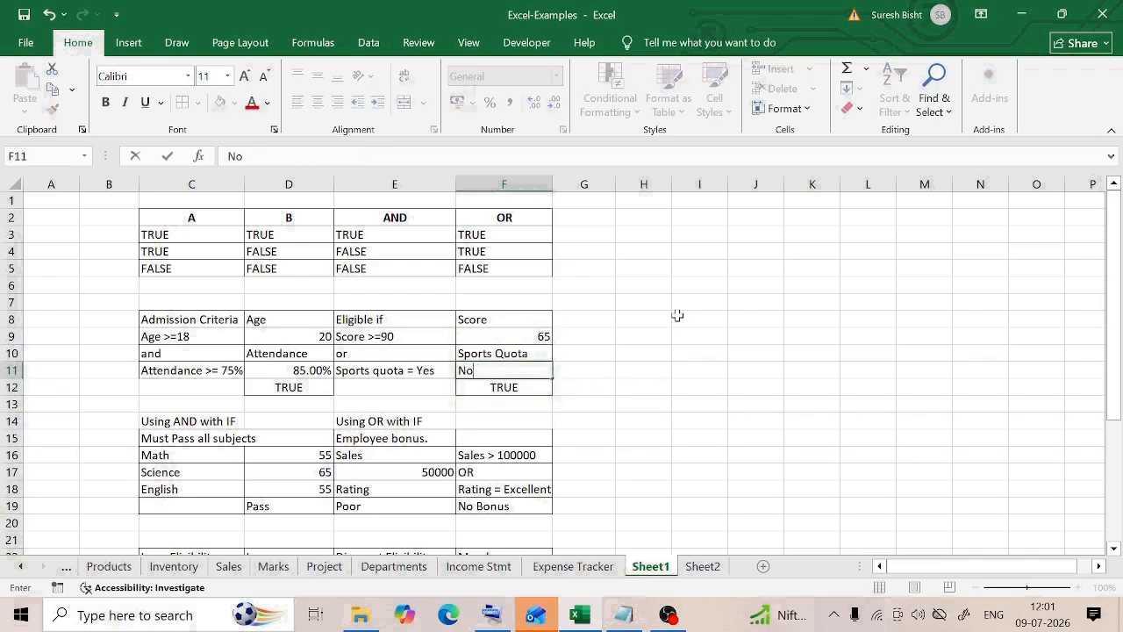
left_click(531, 333)
left_click(518, 369)
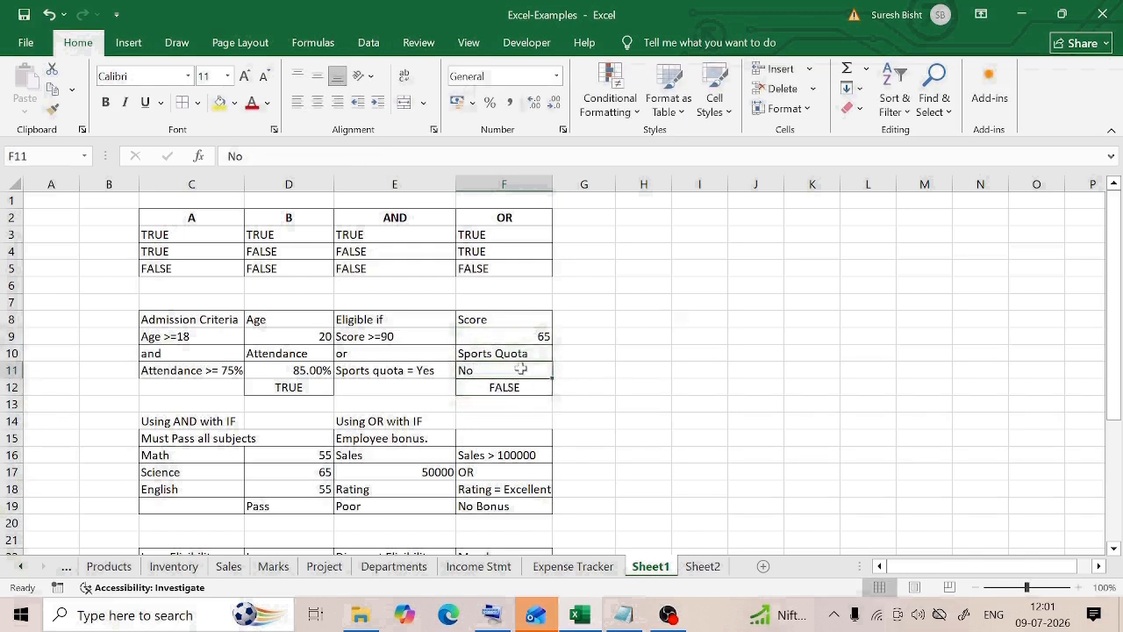
left_click(511, 389)
Set the score in F9 to 95 and check the OR result in F12.
left_click(524, 337)
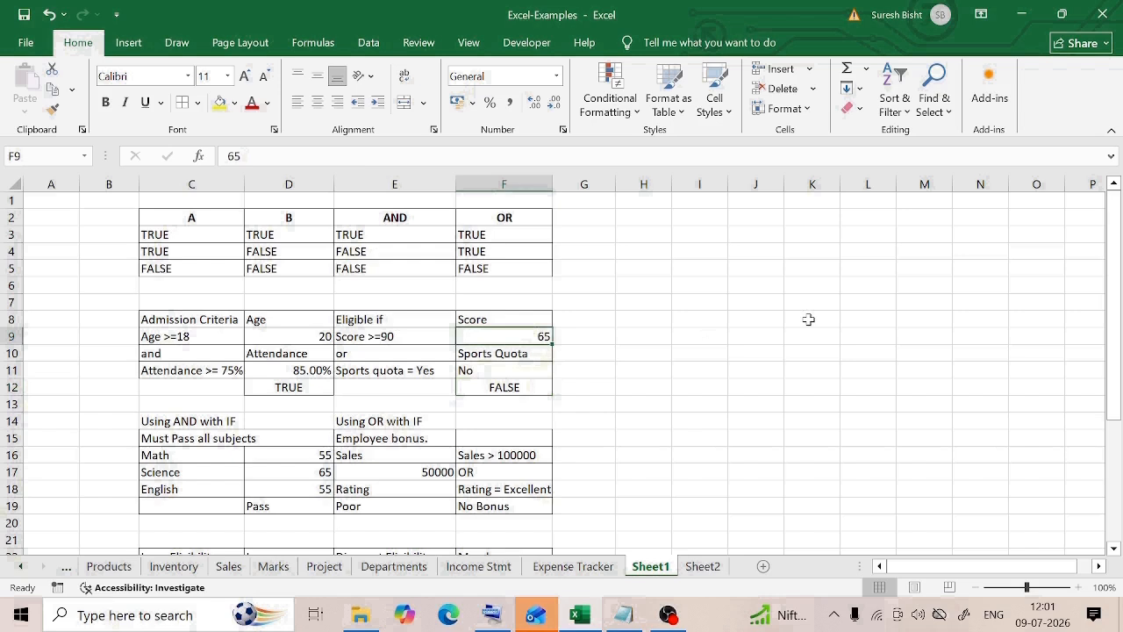
type("95")
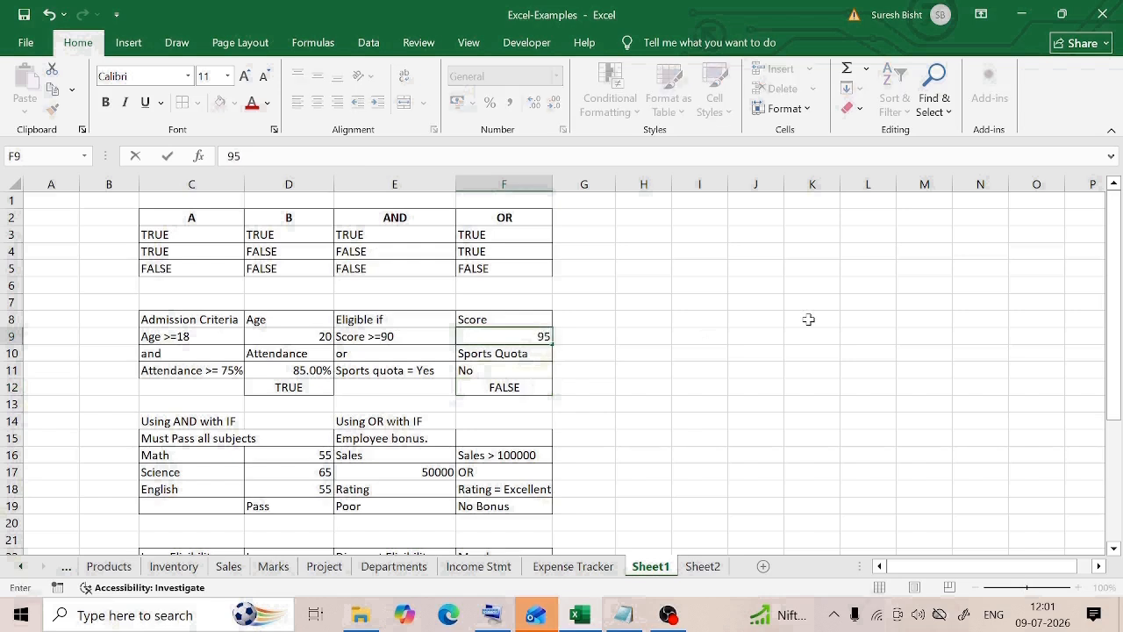
key("Return")
key("Down")
key("Down")
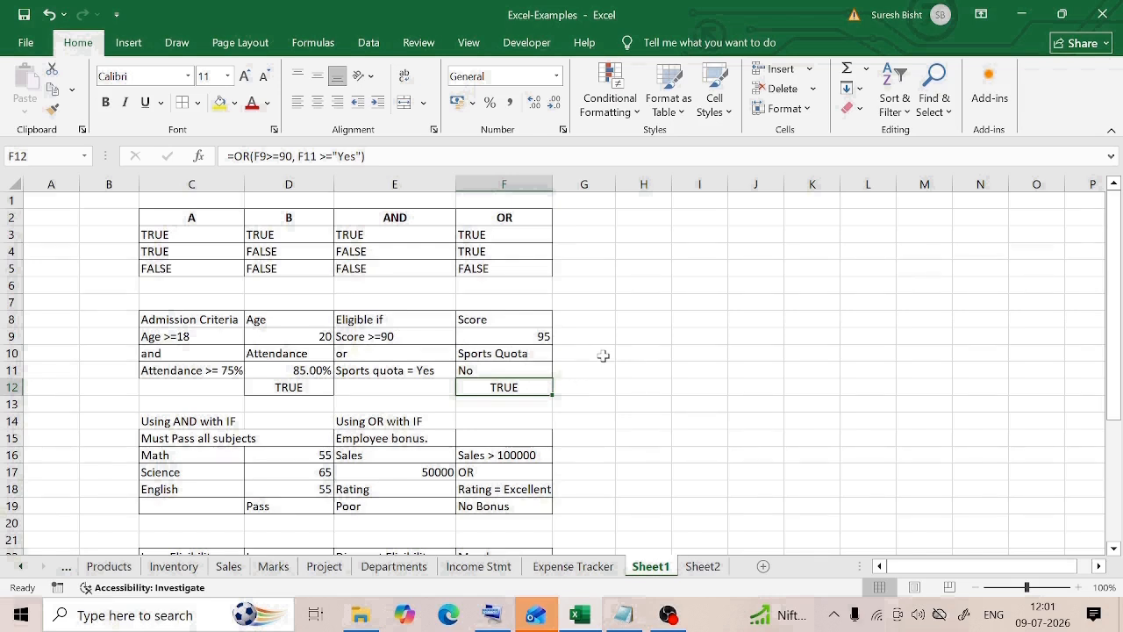
Review the AND with IF example, its pass-all-subjects rule and the subjects in C16:C18.
scroll(603, 356, "down", 1)
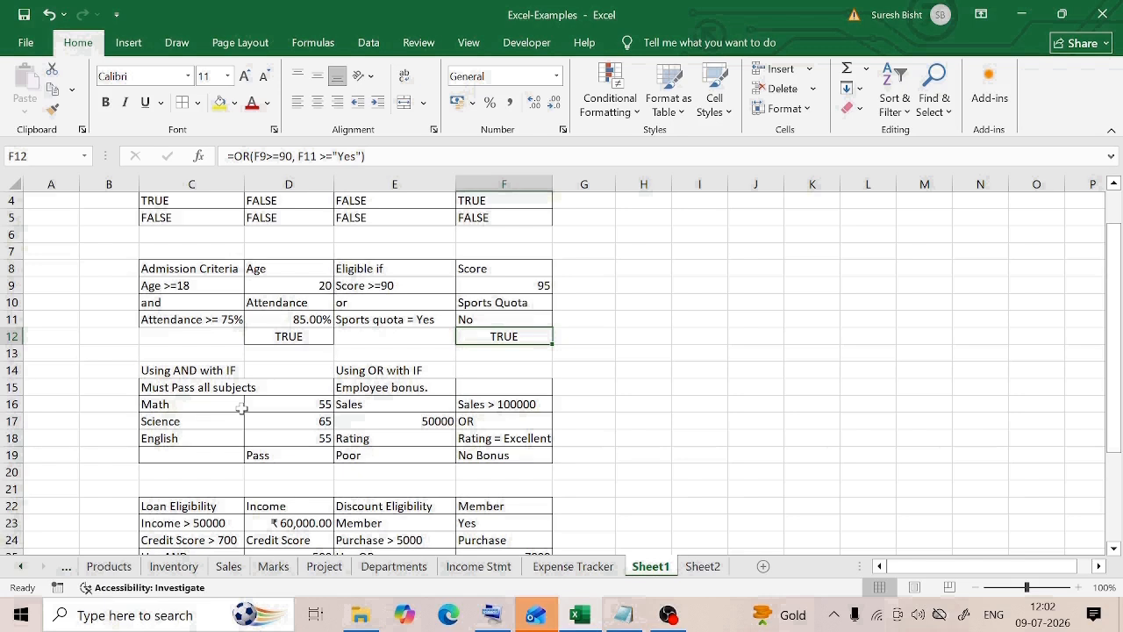
left_click(255, 455)
left_click(176, 376)
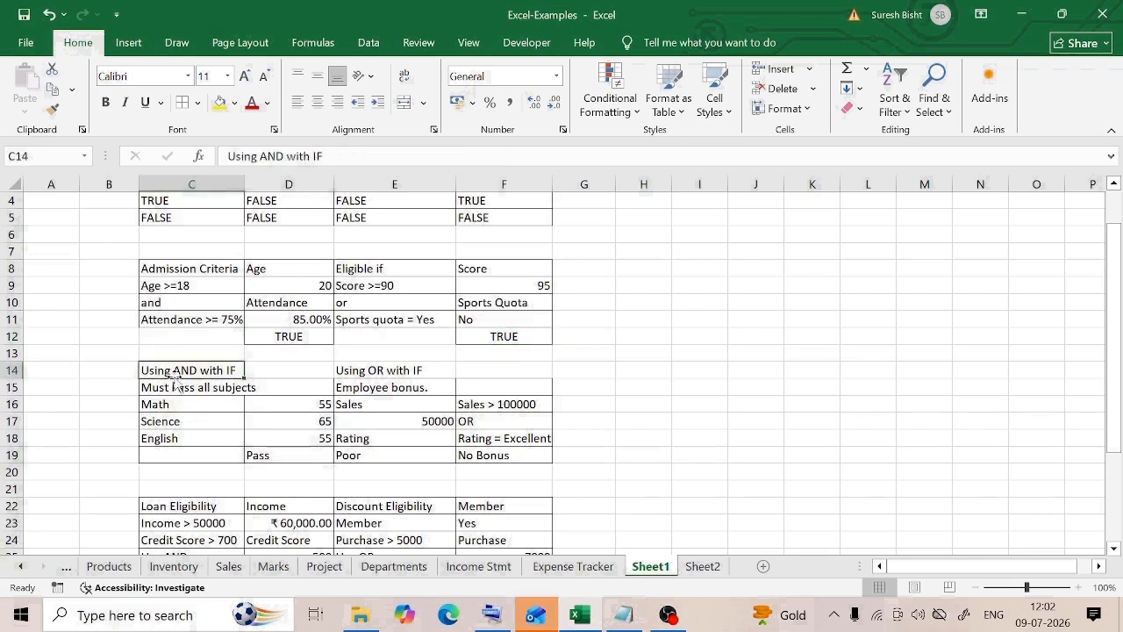
left_click(166, 387)
left_click_drag(162, 404, 180, 439)
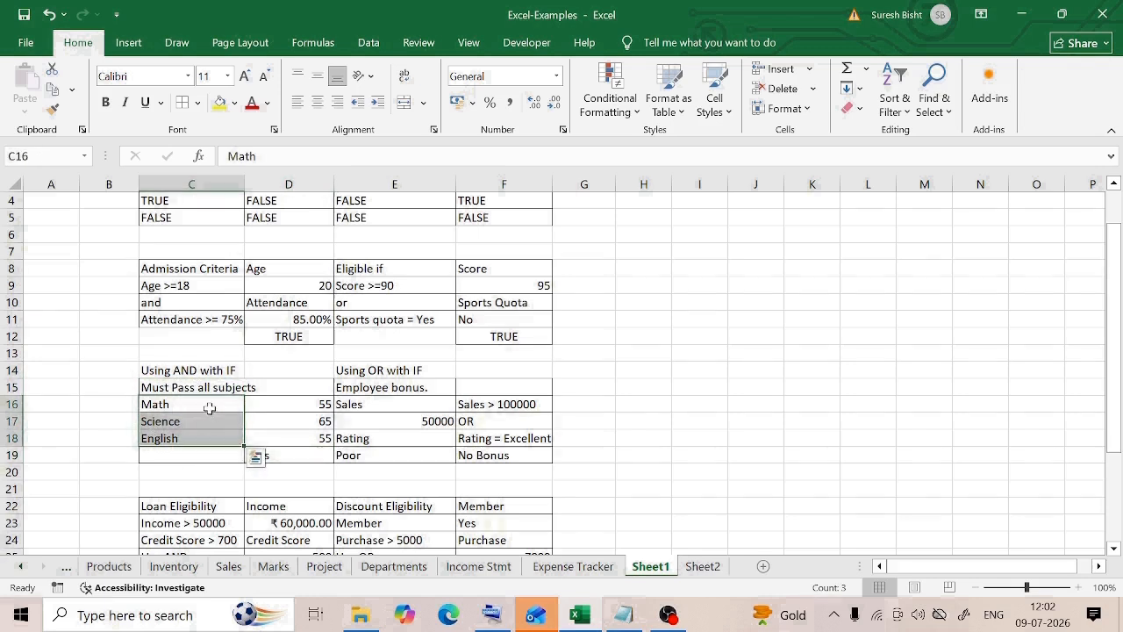
left_click(186, 438)
Examine the IF formula in D19, including each subject condition inside AND and the Pass and Fail outcomes.
left_click(290, 458)
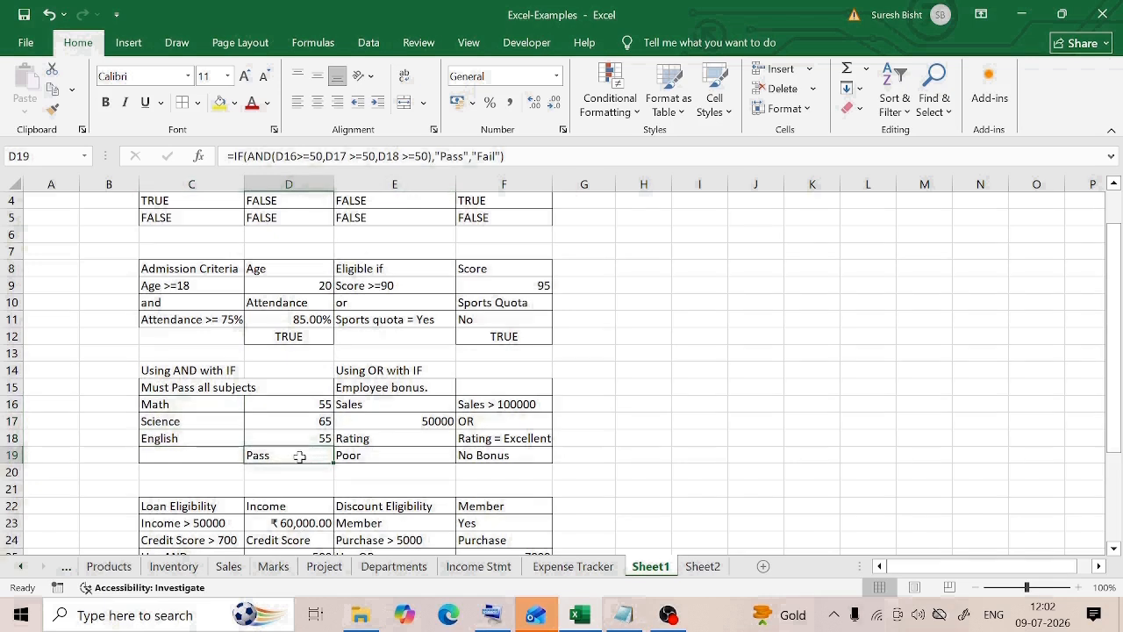
left_click(244, 156)
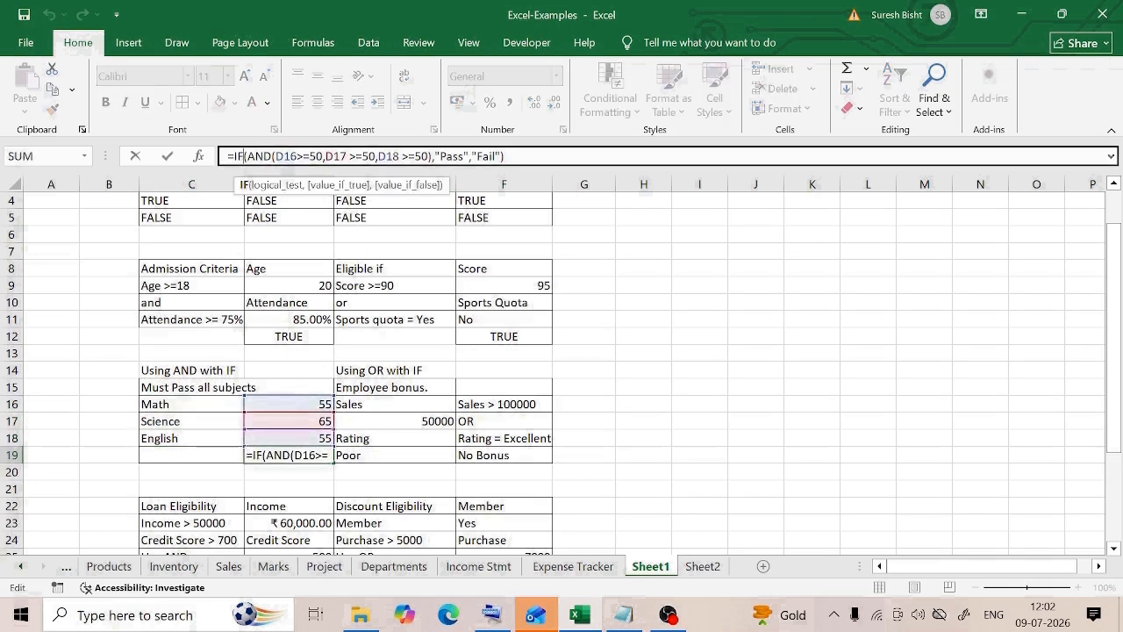
left_click(254, 157)
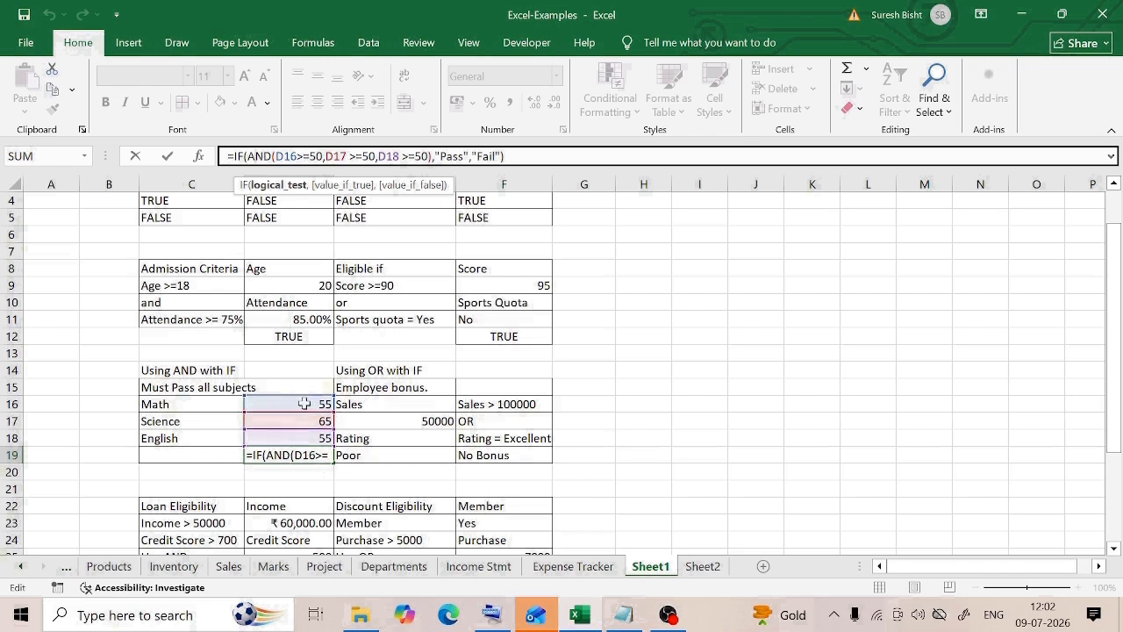
left_click(276, 156)
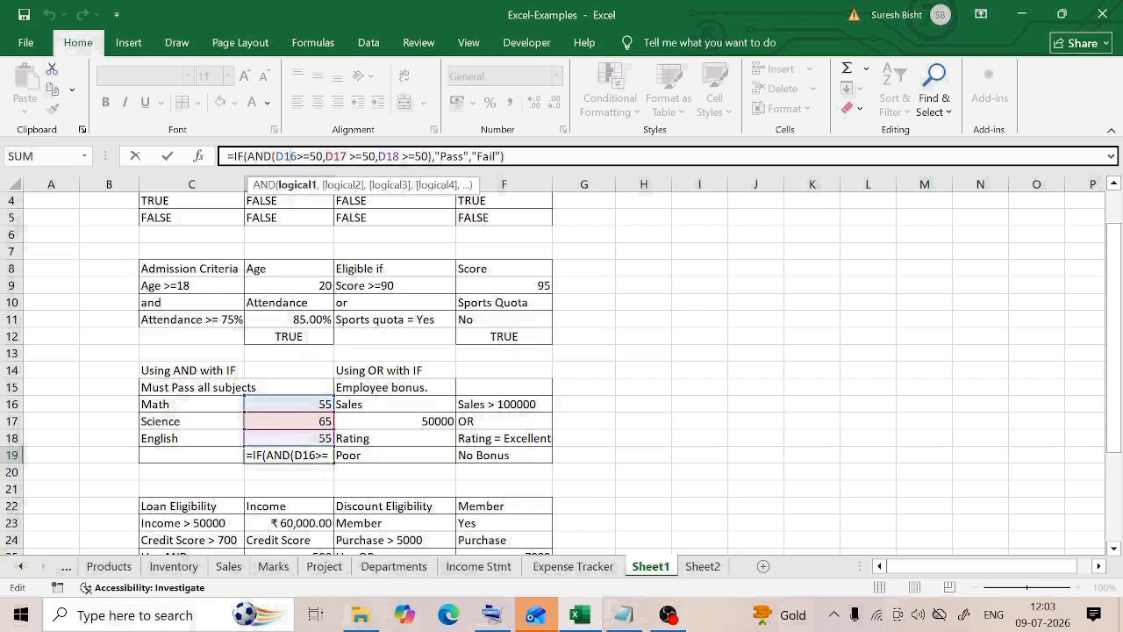
left_click(331, 156)
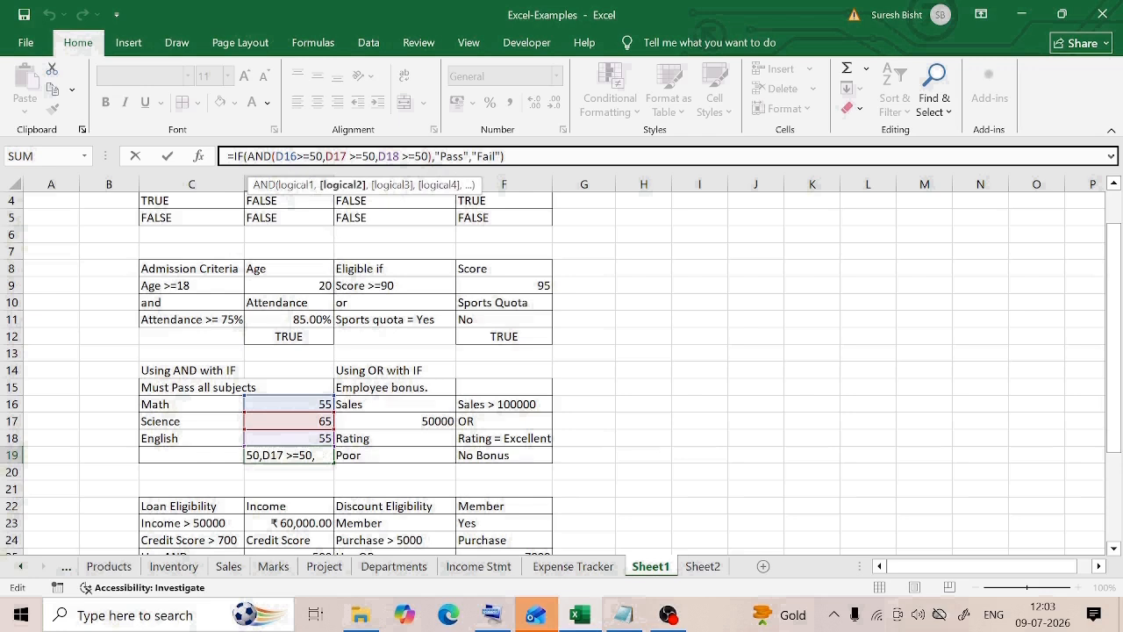
left_click(391, 156)
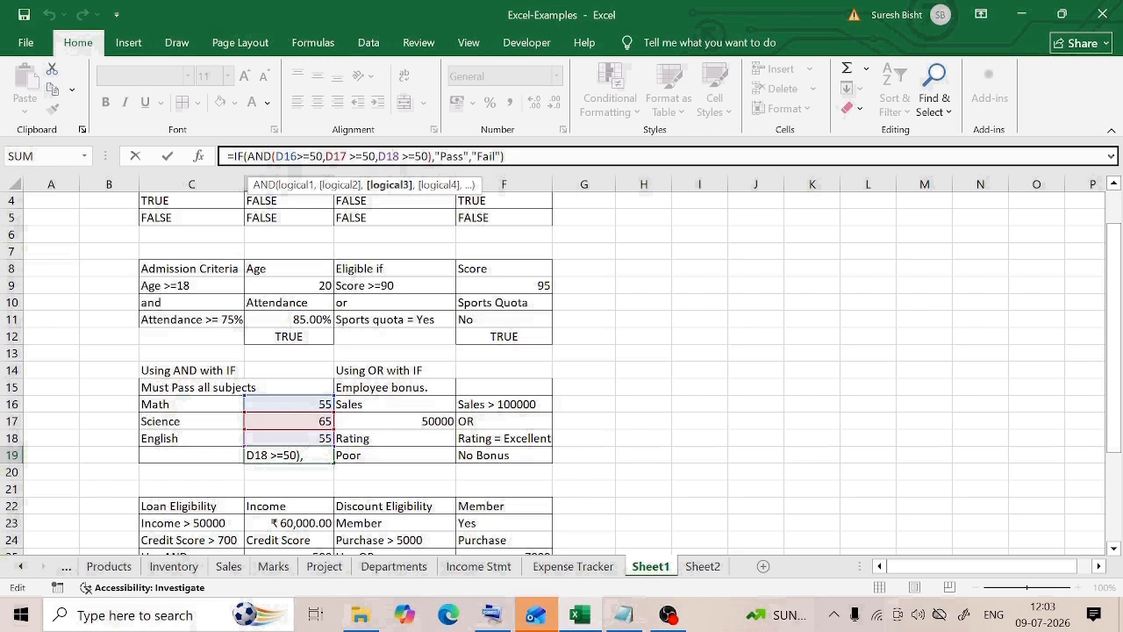
key("Right")
key("Right")
key("Right")
key("Return")
Compare the three subject marks in D16:D18 with the formula and result in D19.
left_click(296, 407)
left_click(294, 424)
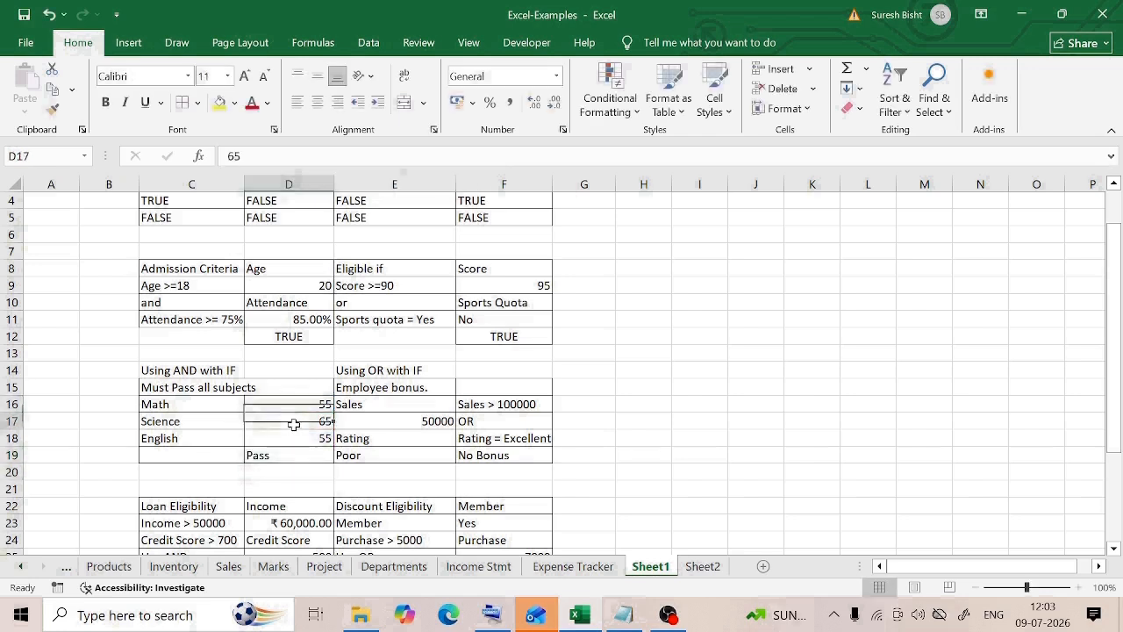
left_click(291, 440)
left_click(291, 454)
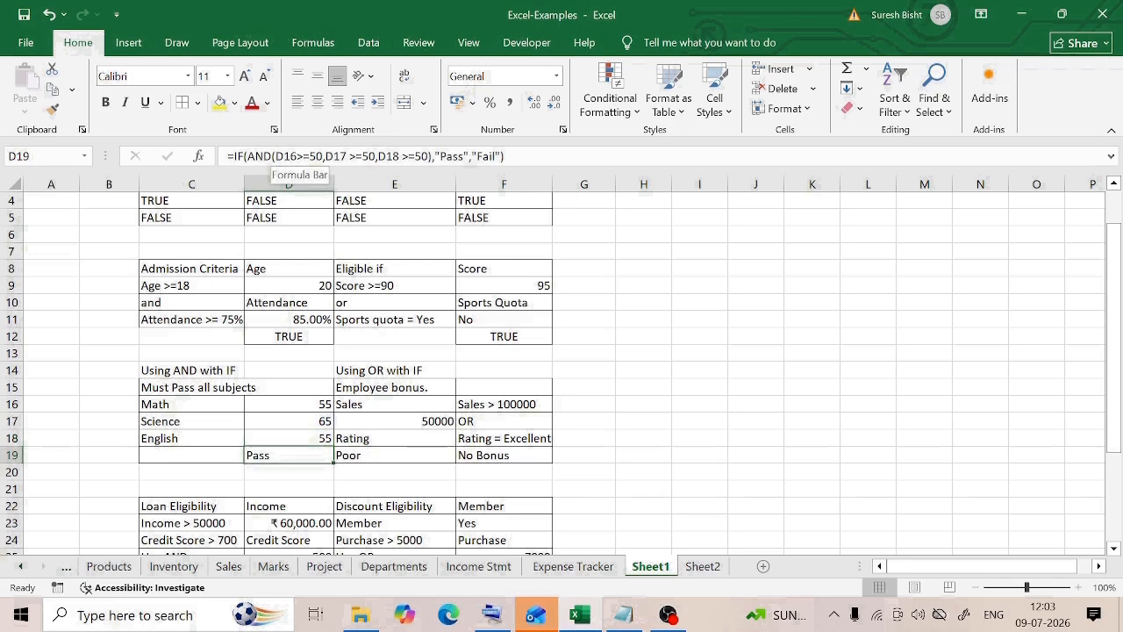
left_click(519, 156)
key("Escape")
Set the English mark in D18 to 45 and check the IF and AND result in D19.
key("Up")
left_click(615, 156)
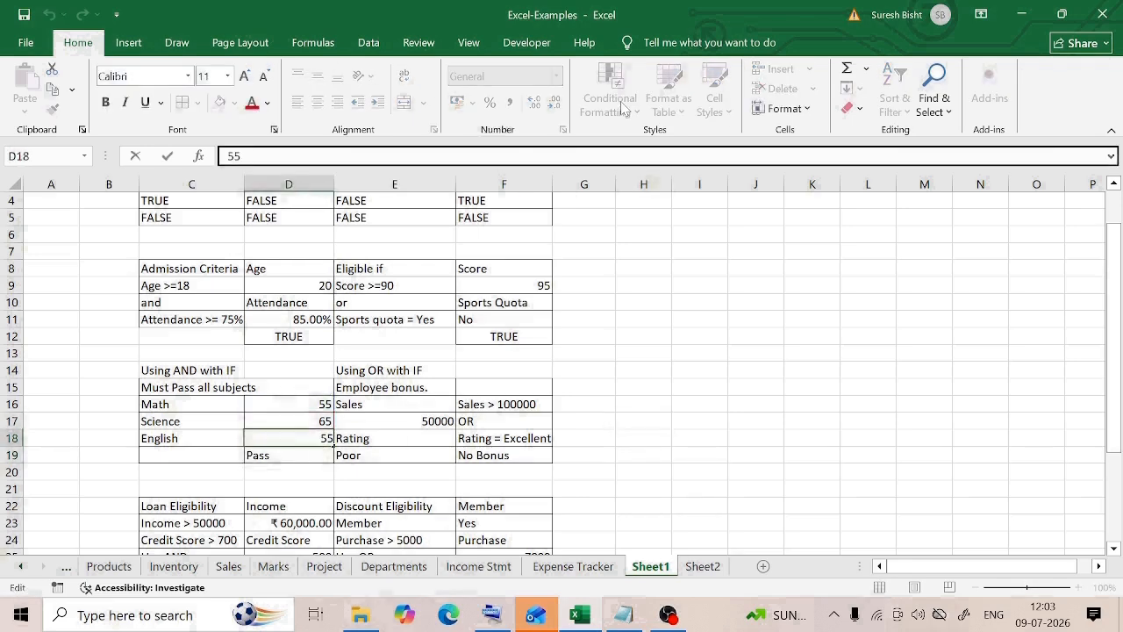
key("BackSpace")
type("4")
key("Return")
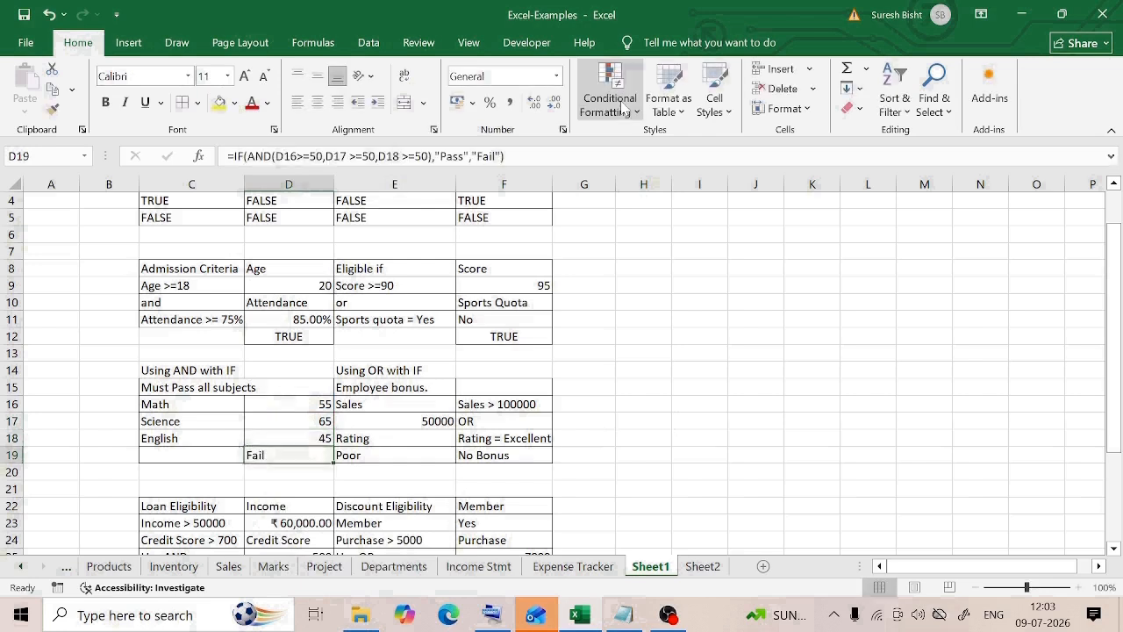
double_click(281, 454)
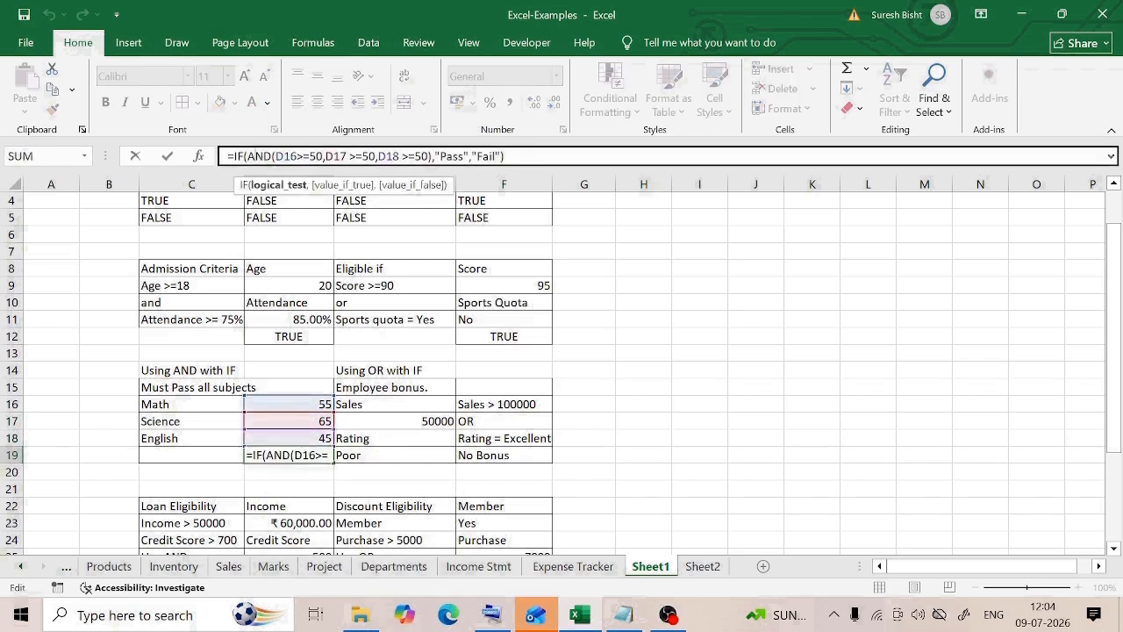
key("Escape")
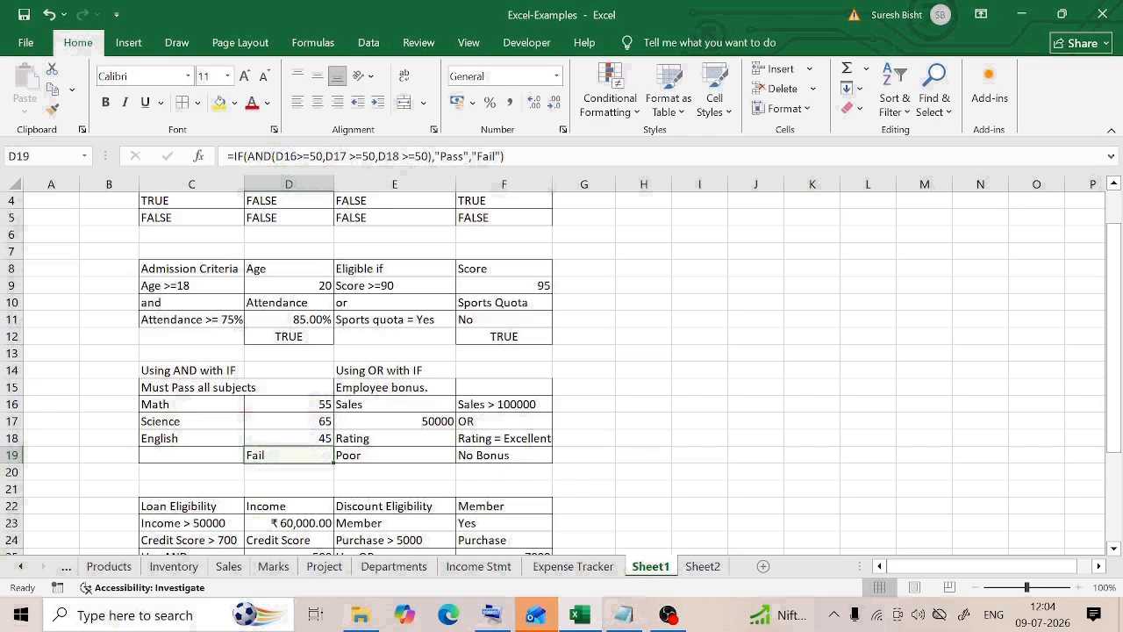
Review the sales and rating conditions of the employee bonus example that uses OR with IF.
key("Right")
key("Right")
left_click(436, 370)
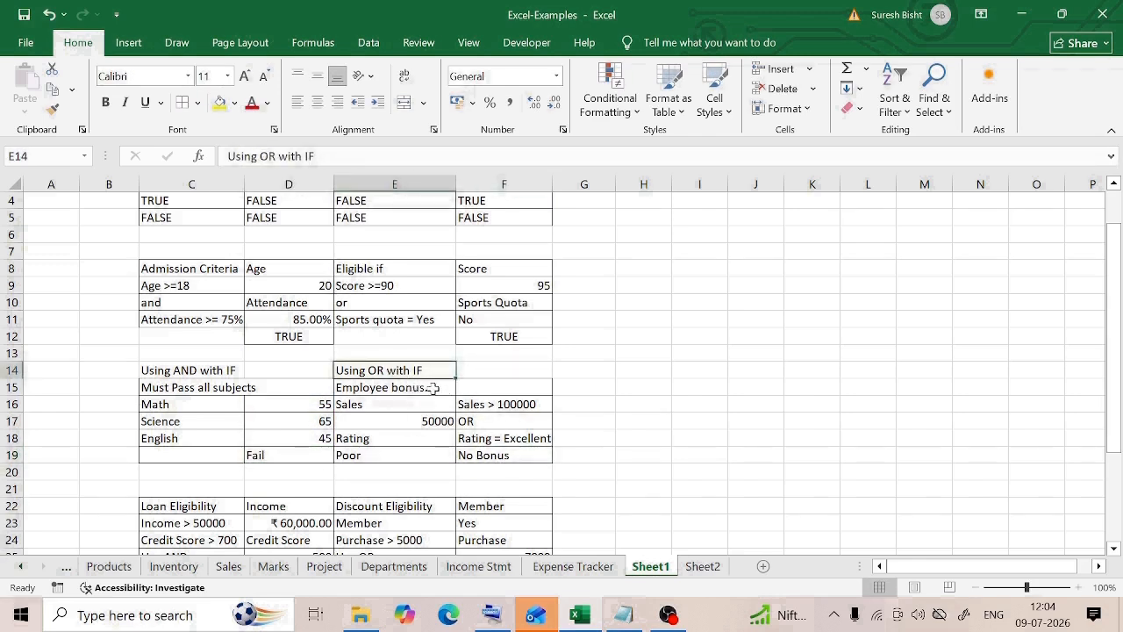
left_click(532, 404)
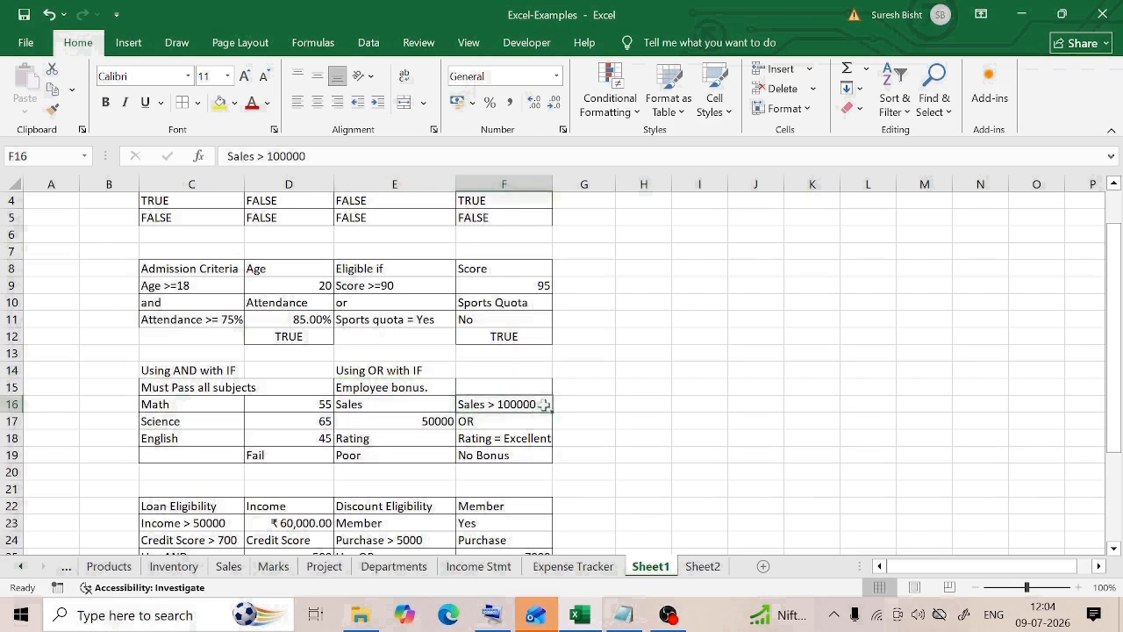
left_click(486, 423)
left_click(489, 438)
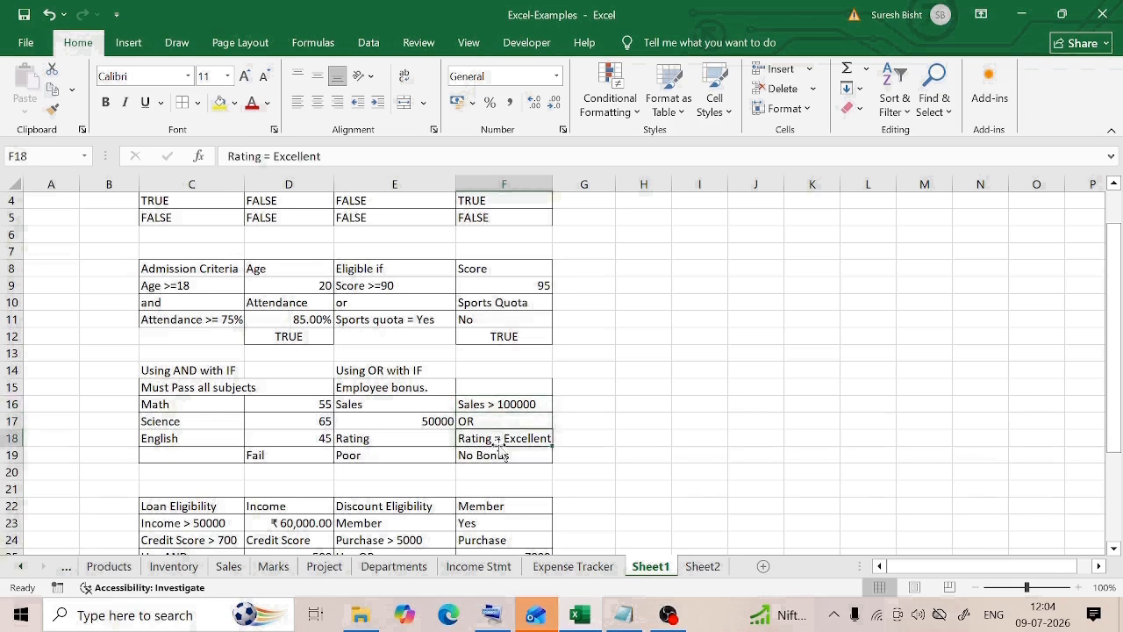
Examine the bonus formula in F19, including the sales and rating conditions inside OR and the Bonus and No Bonus outcomes.
left_click(492, 455)
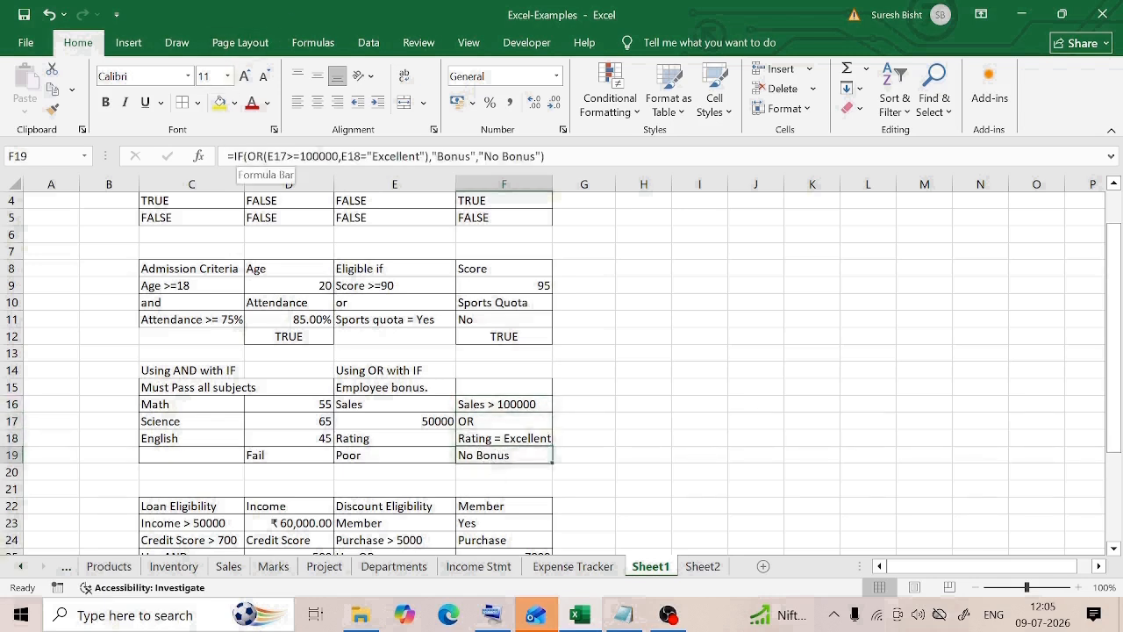
left_click(250, 157)
left_click(274, 156)
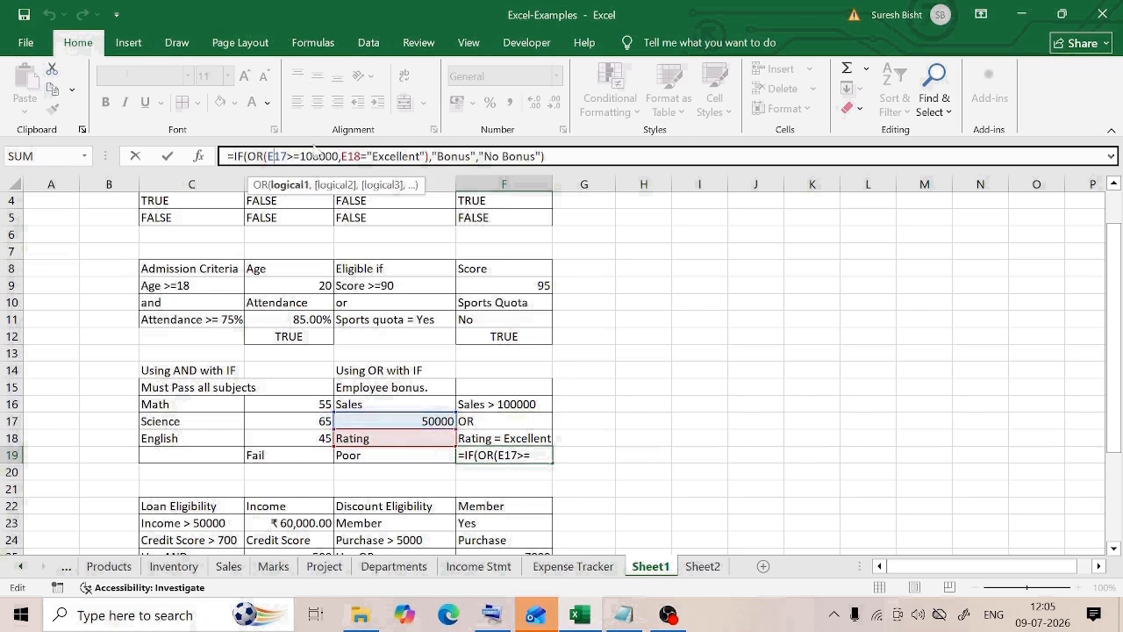
left_click(360, 157)
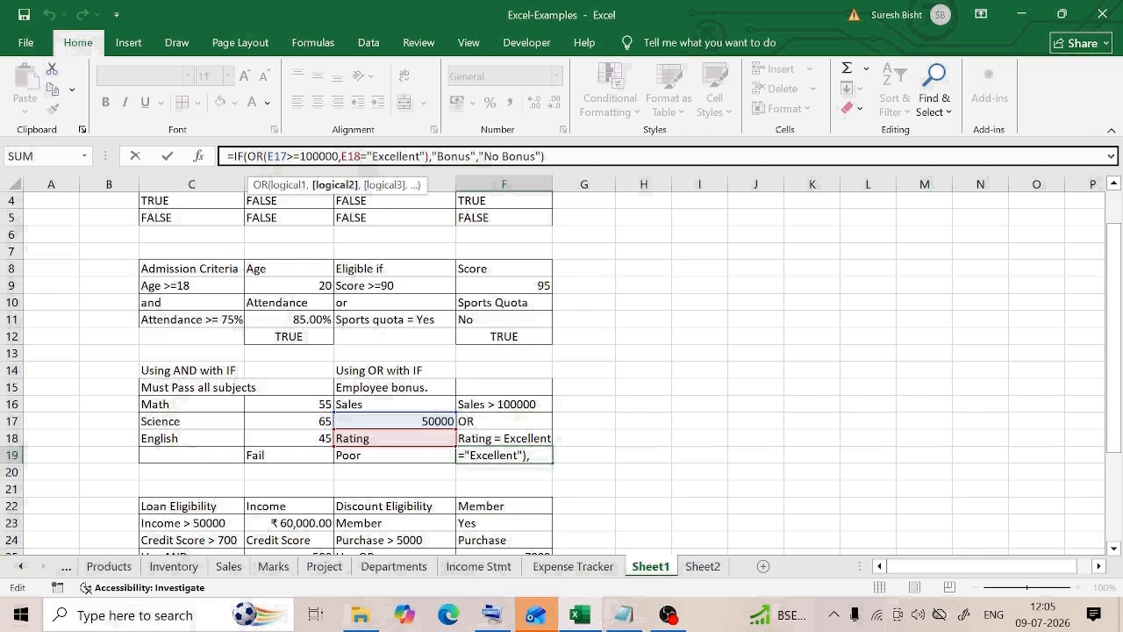
key("Escape")
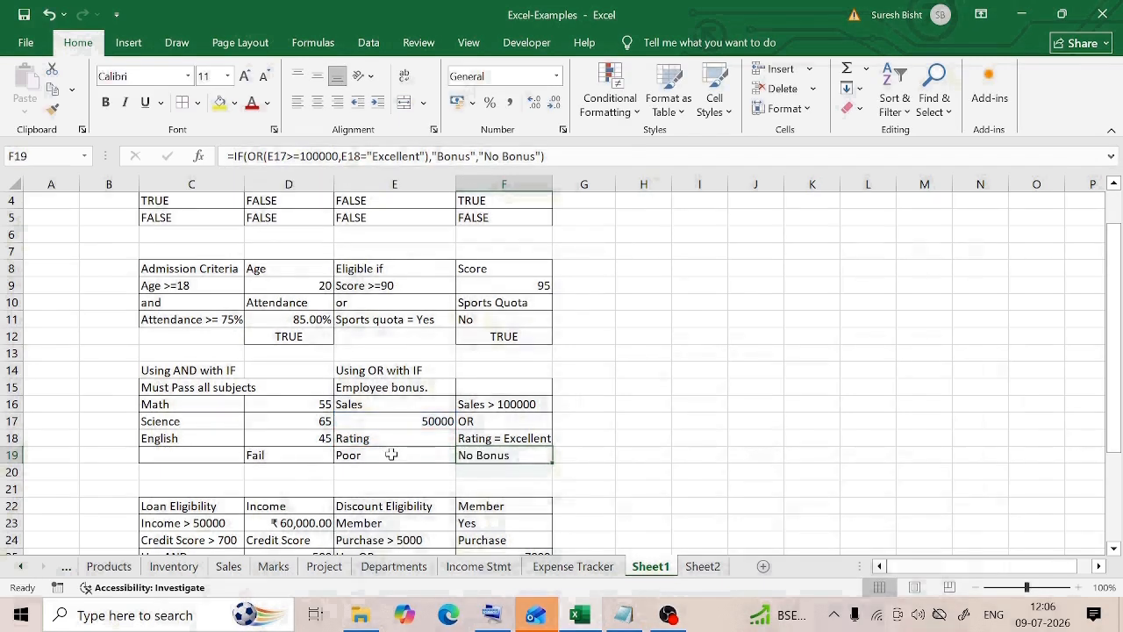
left_click(392, 455)
left_click(506, 457)
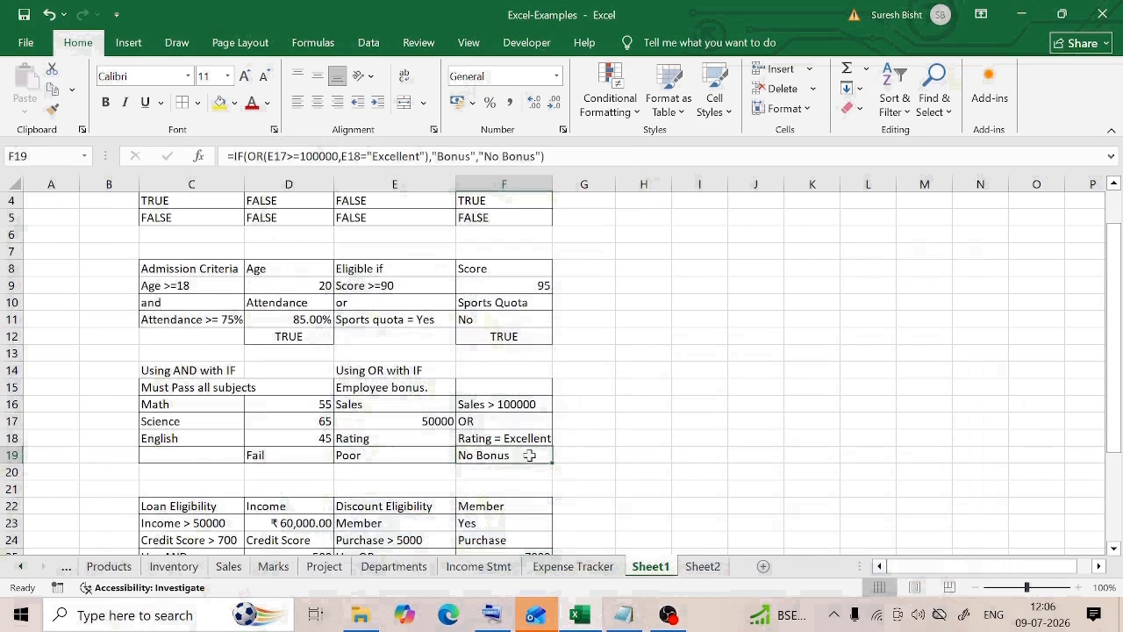
Set the sales amount in E17 to 150000 and check the bonus result and formula in F19.
double_click(412, 421)
type("1")
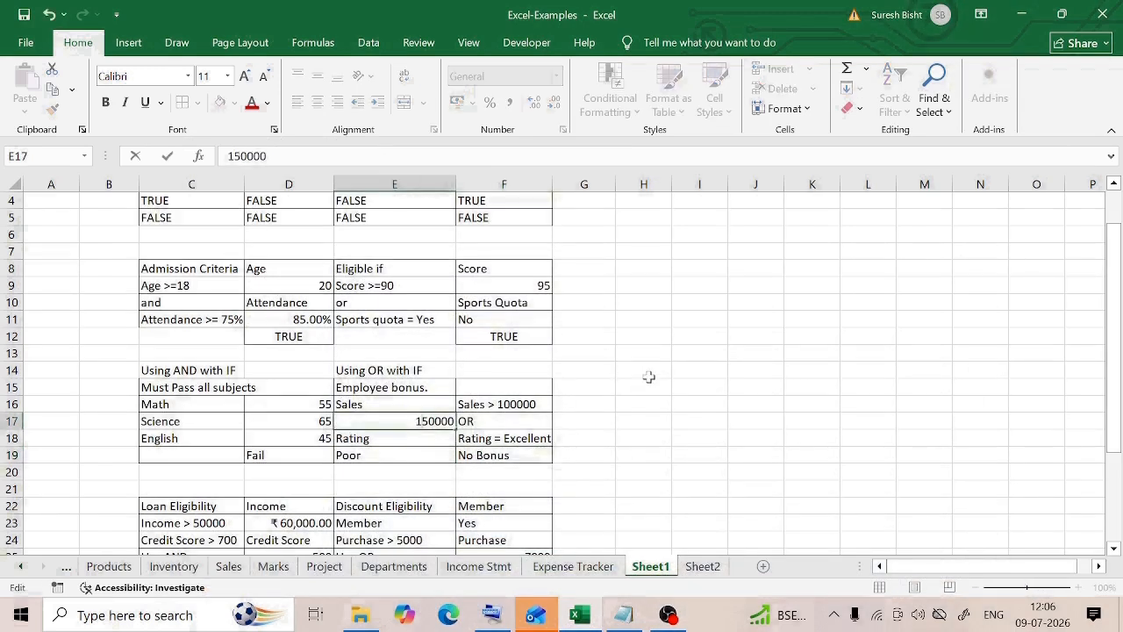
key("Return")
left_click(488, 455)
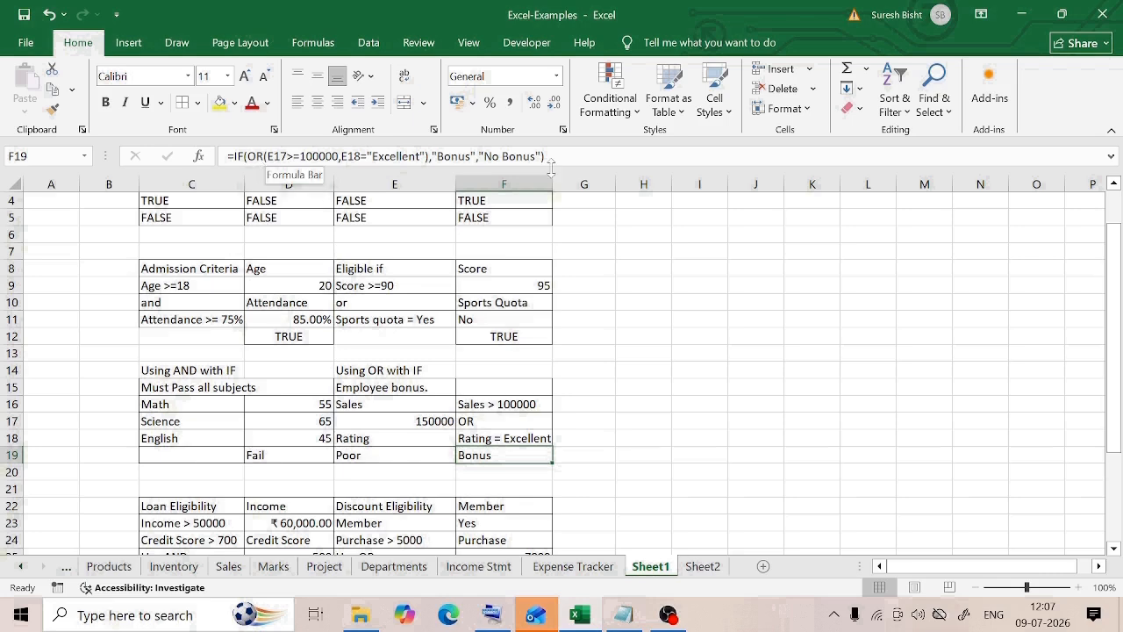
Review the income and credit score conditions of the Loan Eligibility example that uses AND.
left_click(643, 455)
scroll(566, 441, "down", 2)
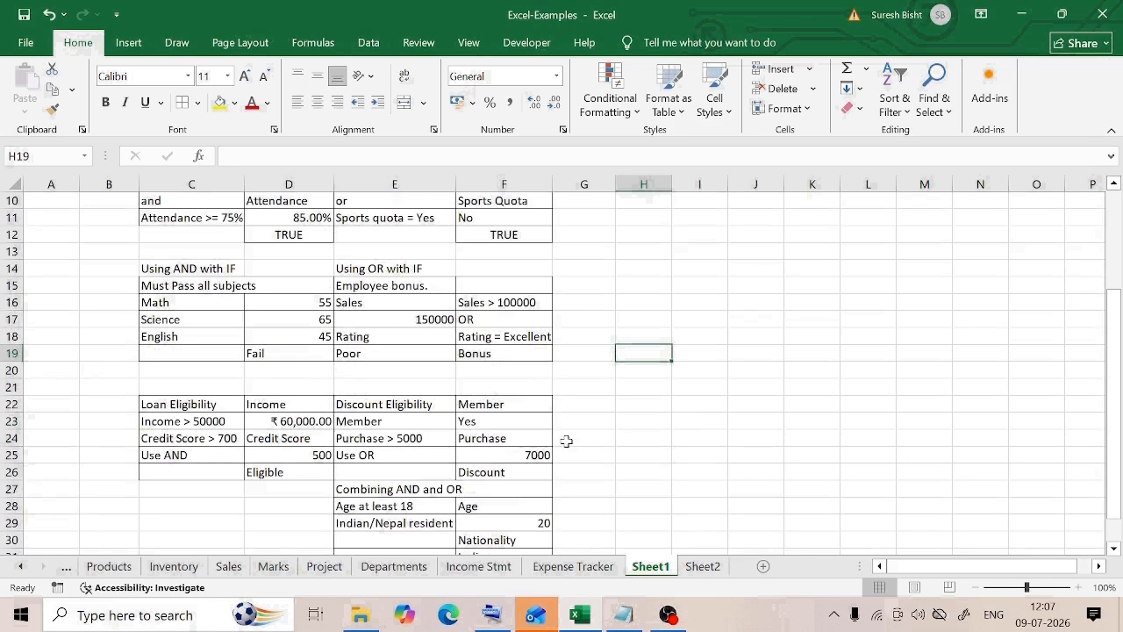
scroll(566, 441, "down", 1)
left_click(182, 362)
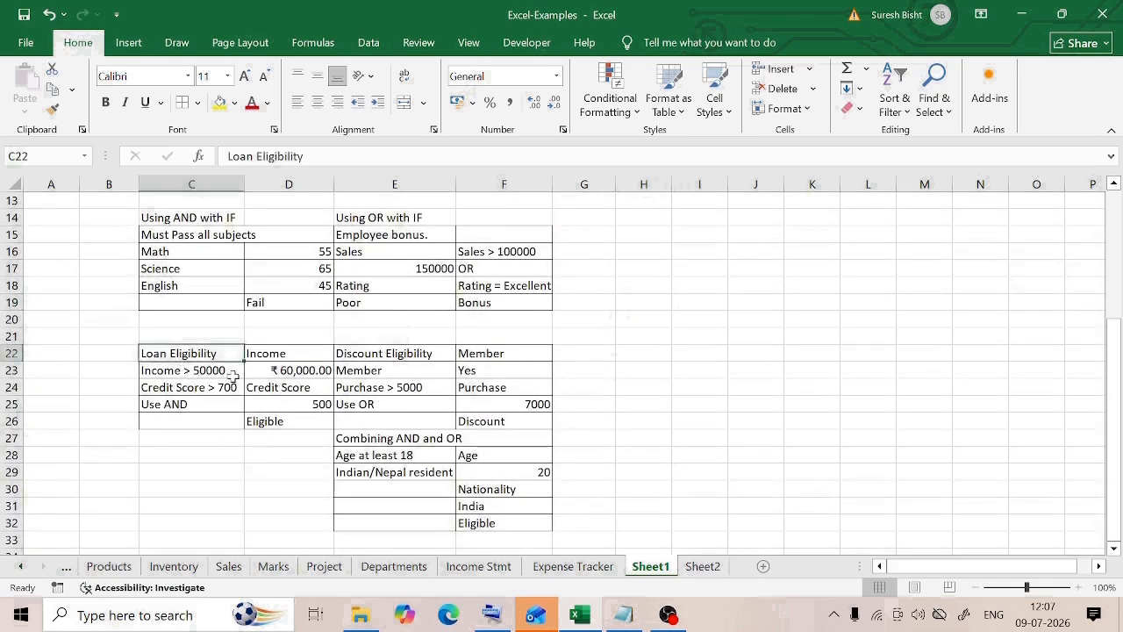
left_click(233, 372)
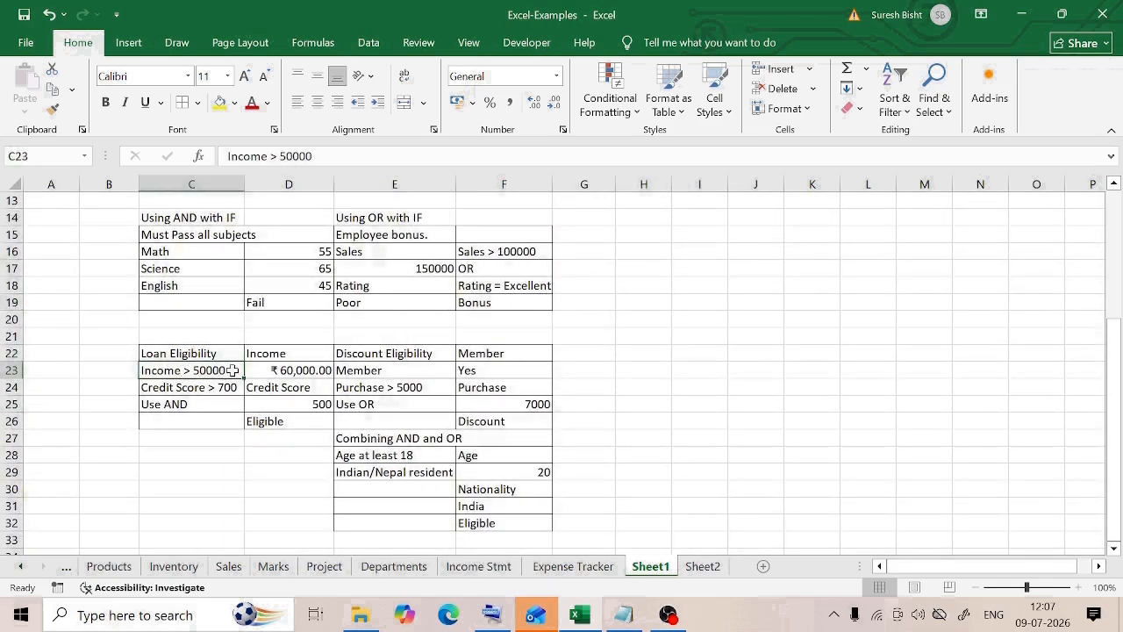
left_click(163, 387)
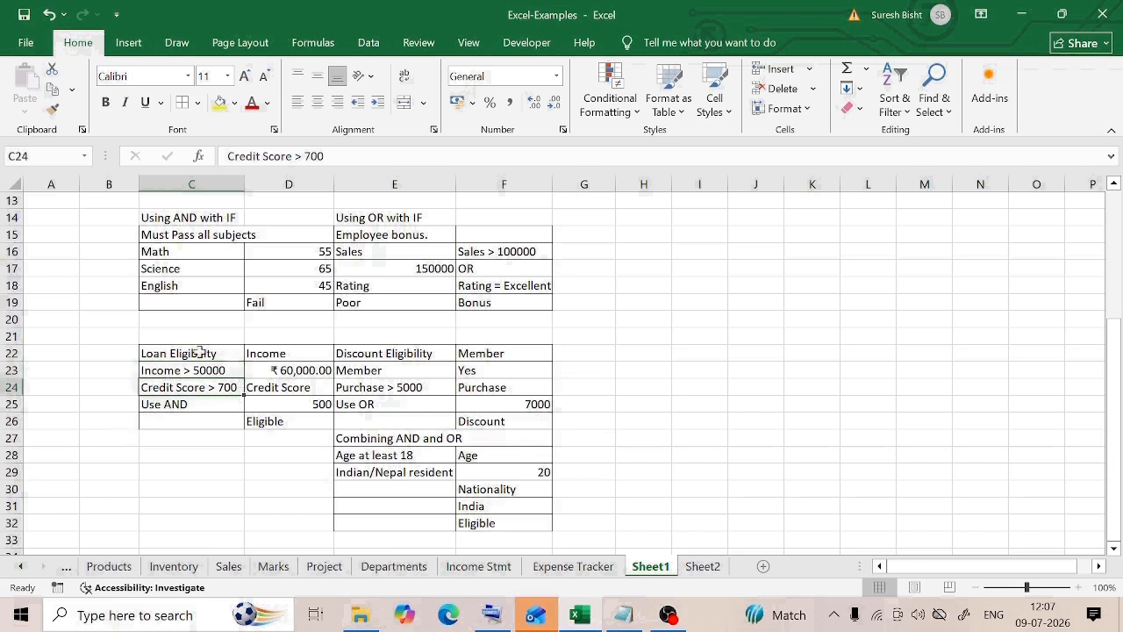
left_click(184, 405)
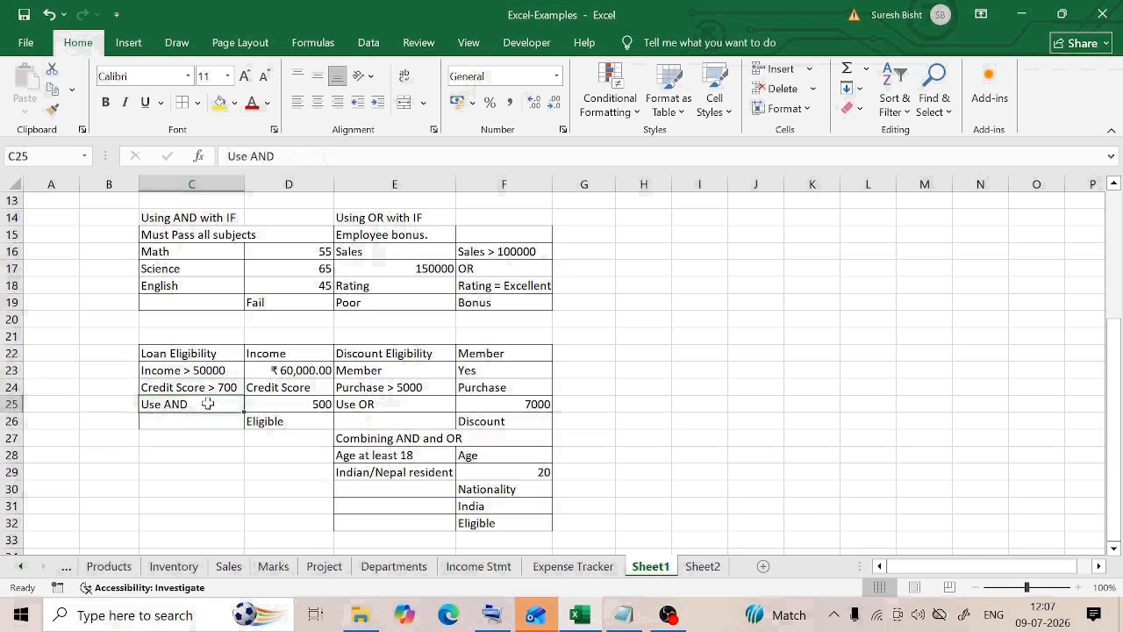
Correct the loan eligibility formula in D26 so its second AND condition tests D25>=700.
left_click(272, 421)
left_click(265, 157)
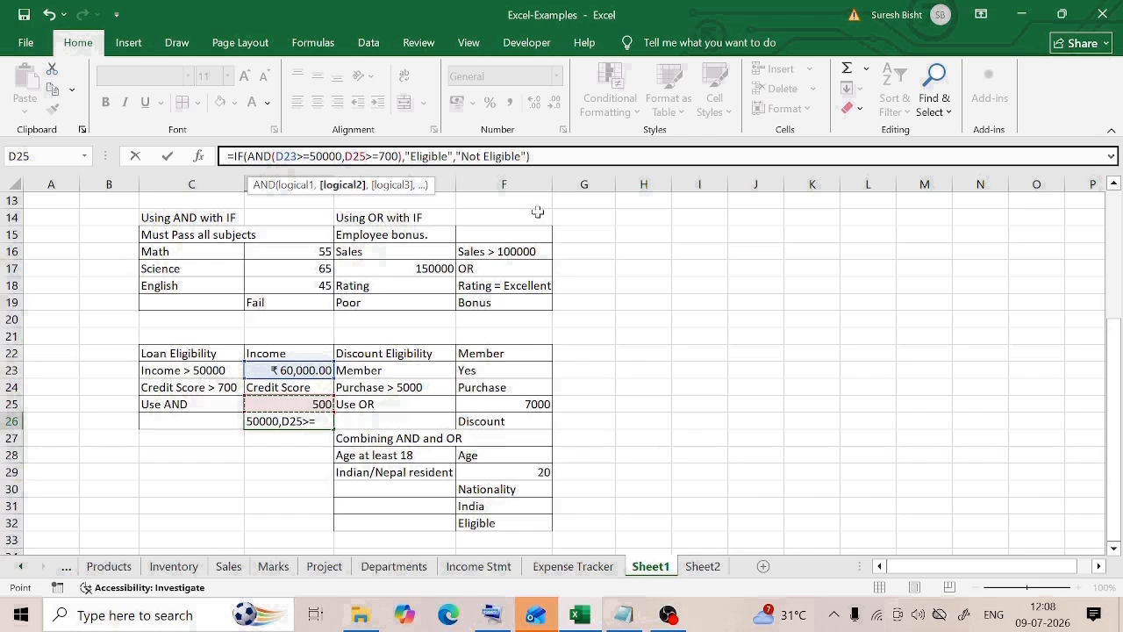
left_click(532, 156)
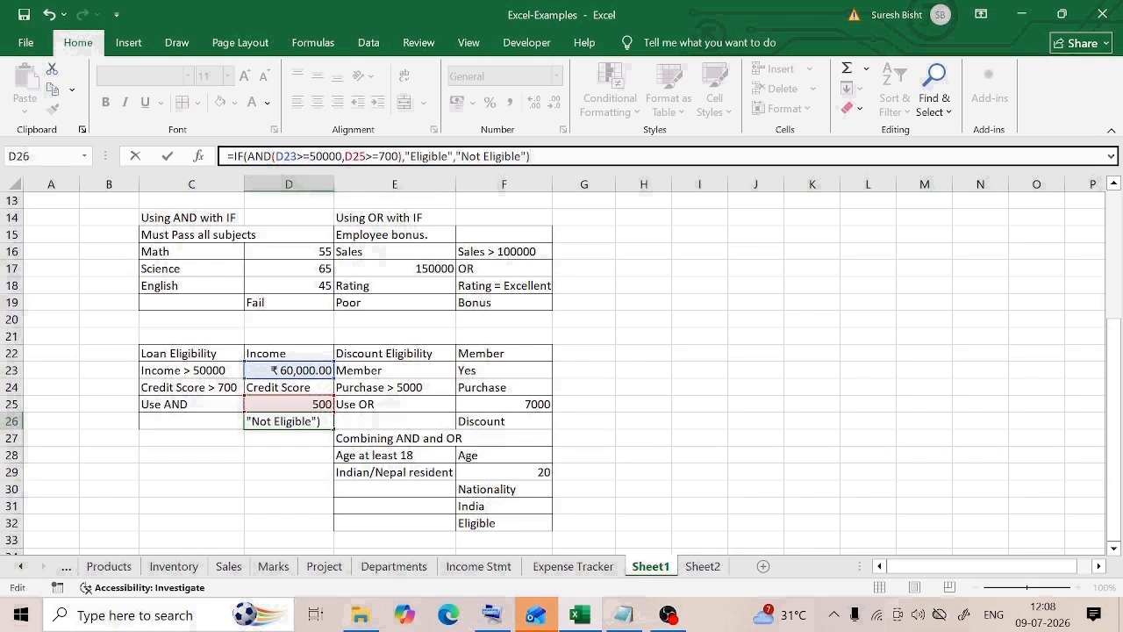
left_click(288, 370)
left_click(173, 372)
Set the credit score in D25 to 800 and check the loan eligibility result in D26.
left_click(296, 401)
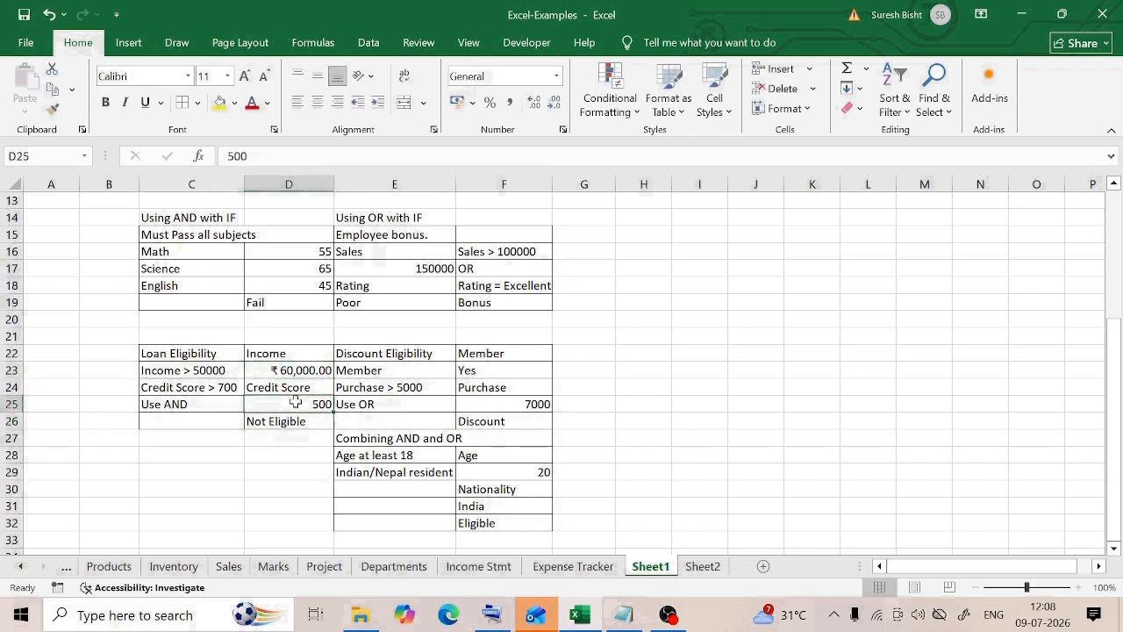
type("00")
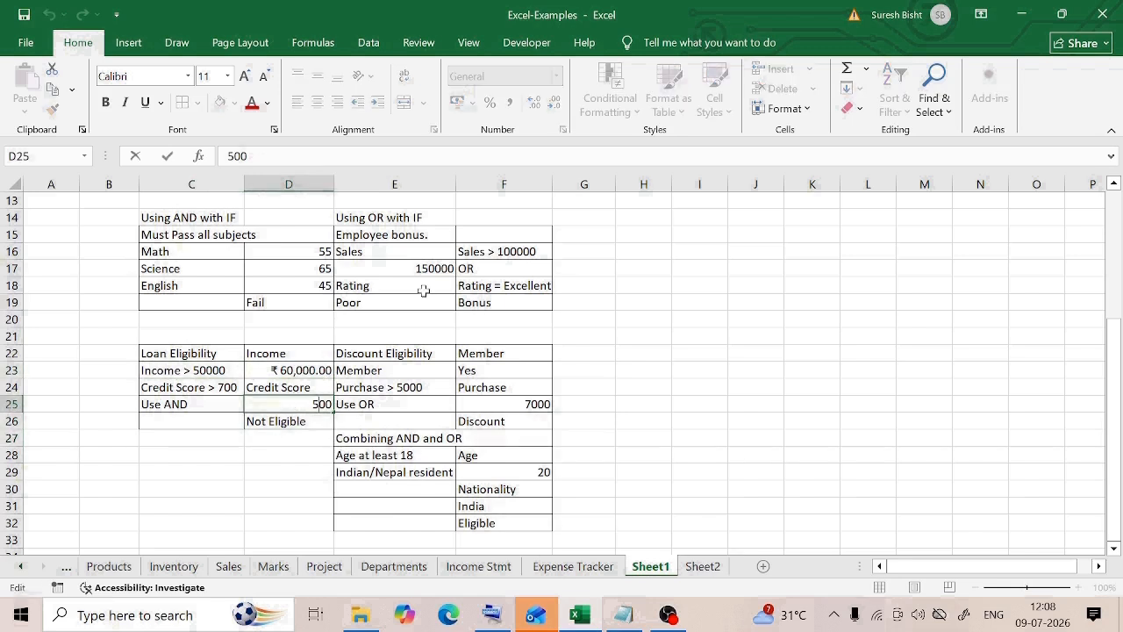
key("Return")
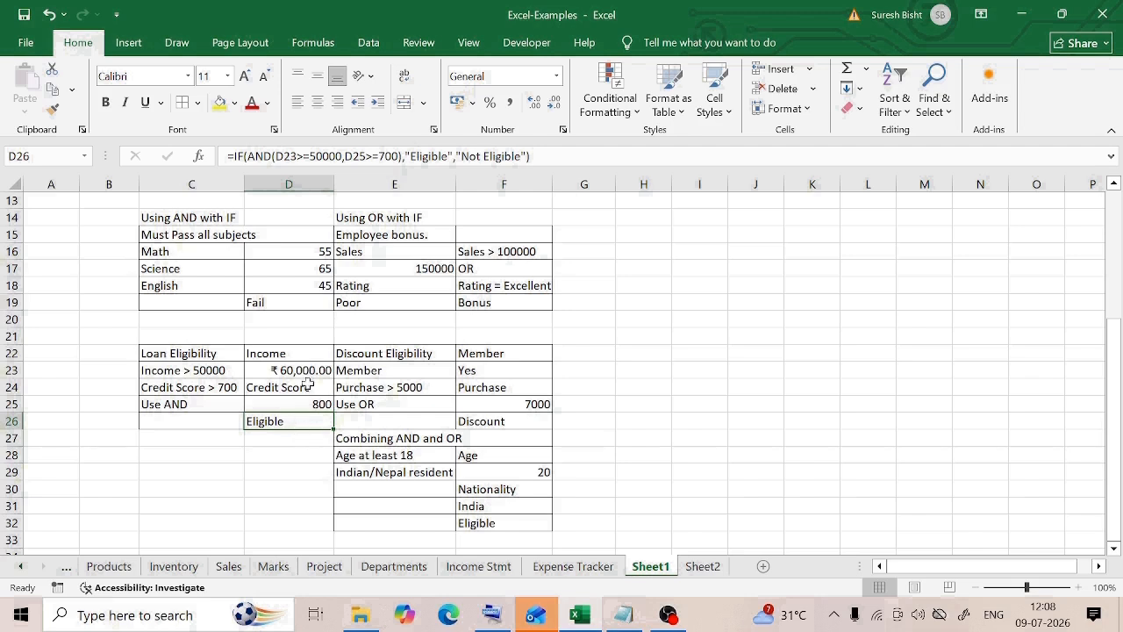
Review the membership and purchase conditions of the Discount Eligibility example that uses OR.
left_click(390, 352)
left_click(388, 418)
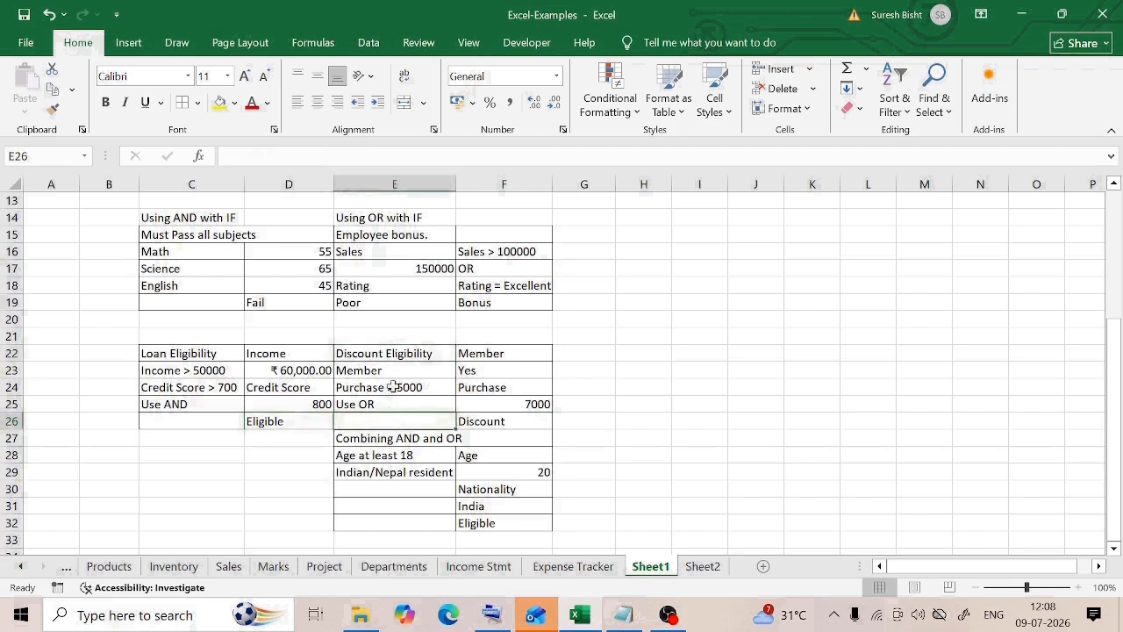
left_click(396, 370)
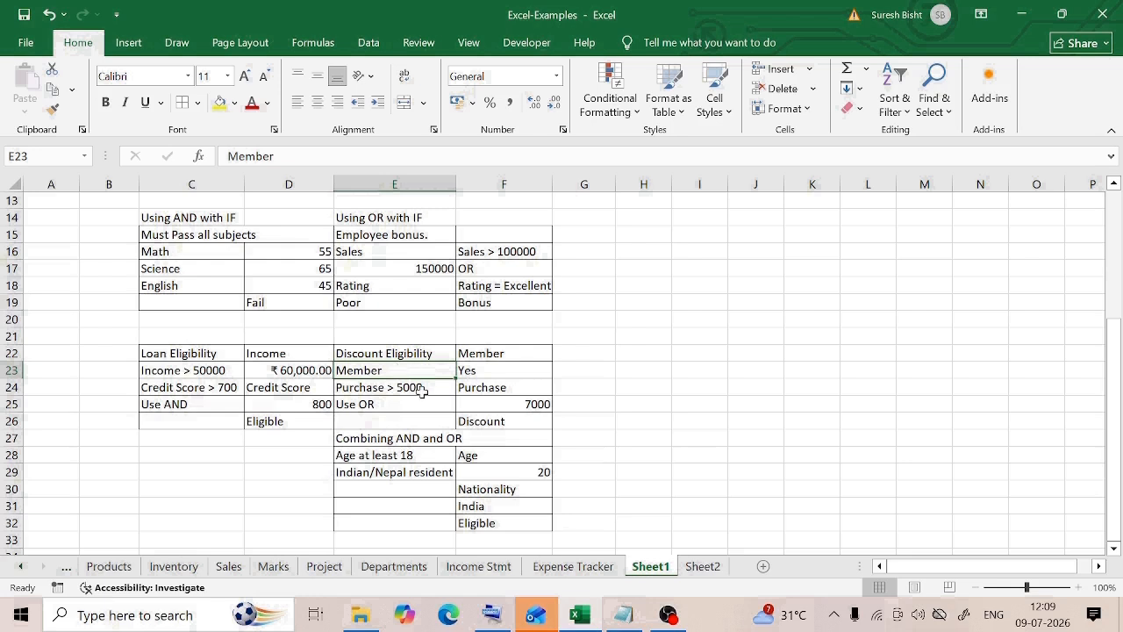
left_click(424, 387)
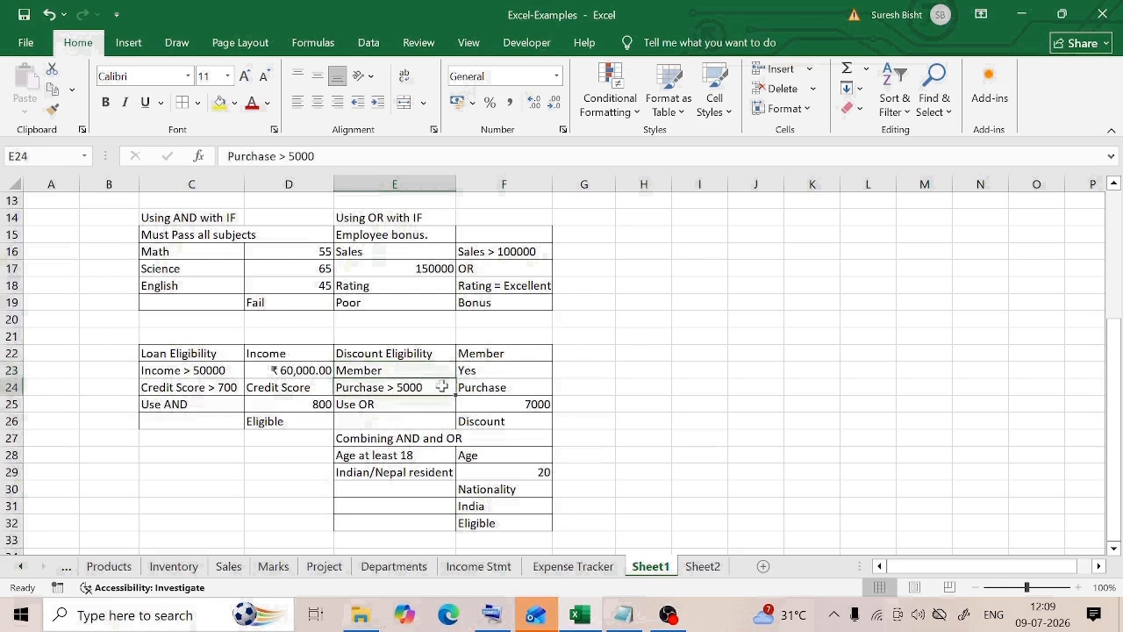
key("Up")
key("Down")
key("Up")
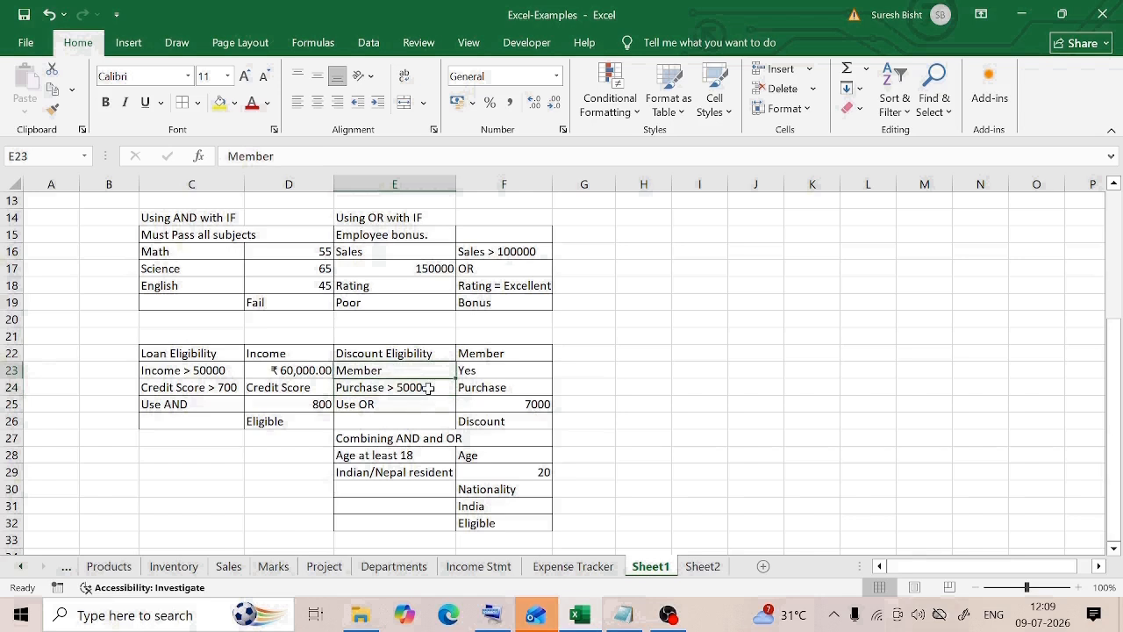
key("Down")
left_click(389, 404)
Check the member status in F23 and the purchase amount in F25 of the discount example.
left_click(513, 354)
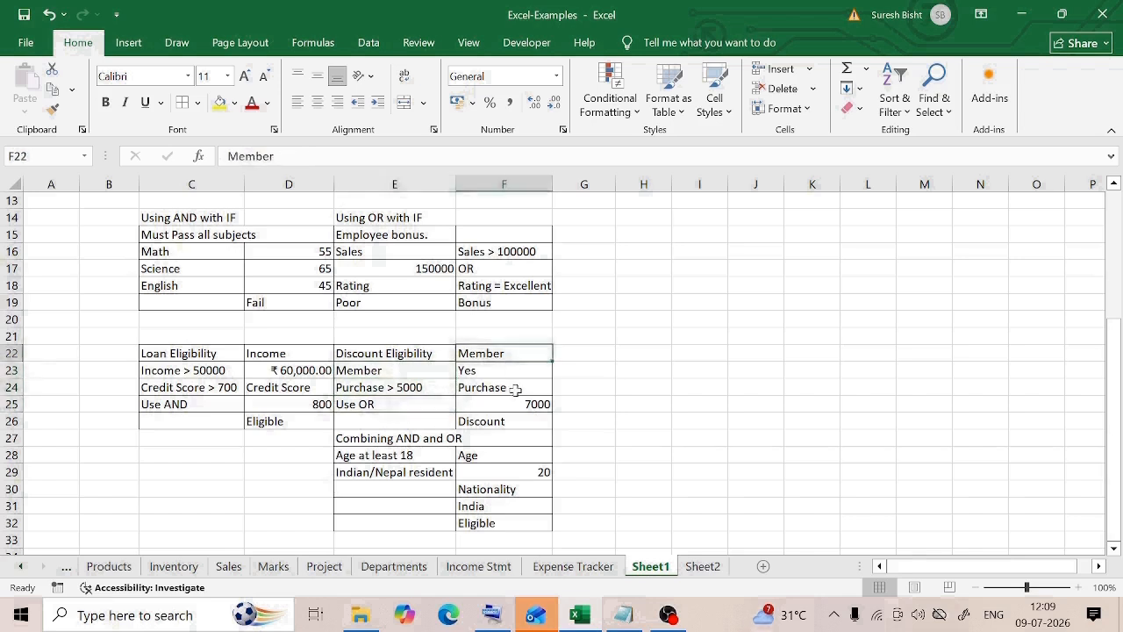
left_click(519, 368)
left_click(530, 391)
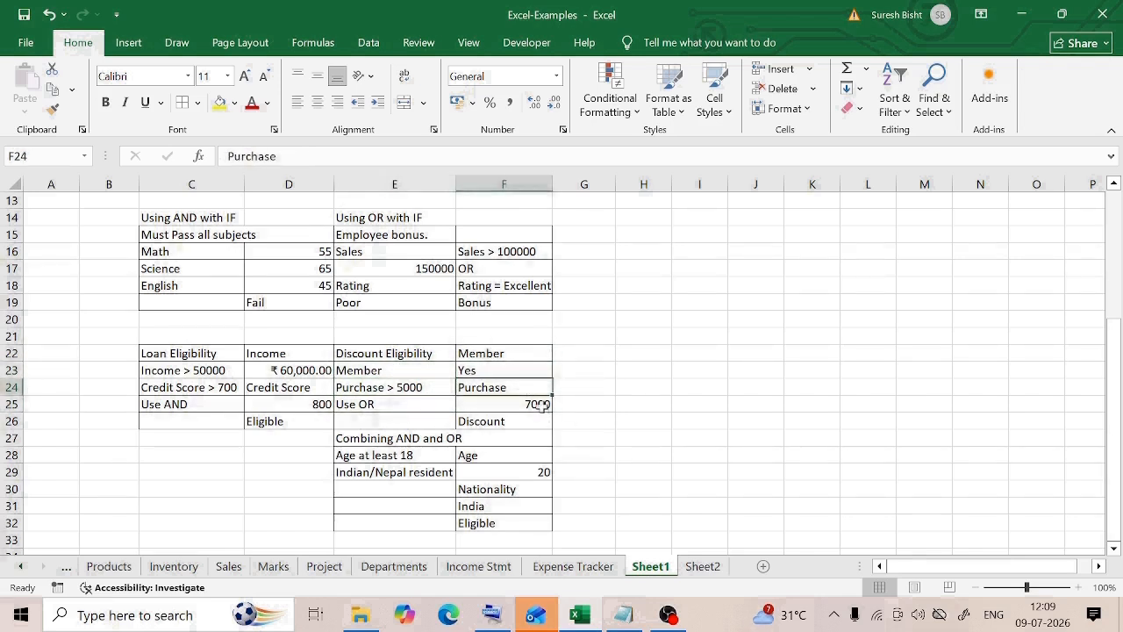
left_click(542, 404)
Correct the OR conditions of the discount formula in F26 to F23>="Yes" and F25>5000.
left_click(530, 421)
left_click(248, 156)
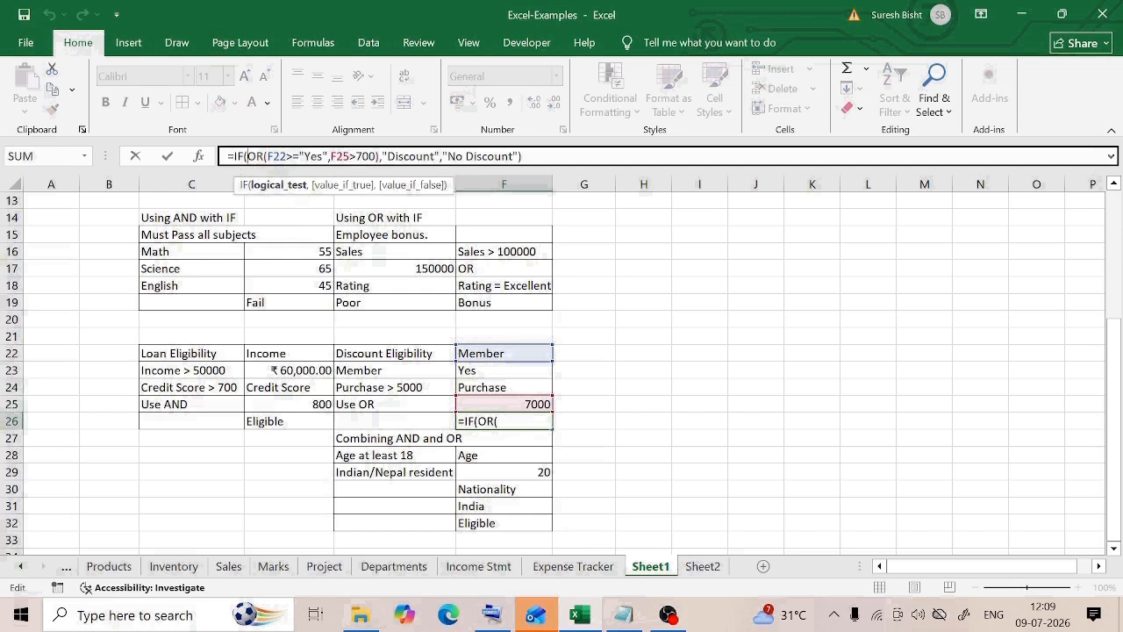
left_click(270, 156)
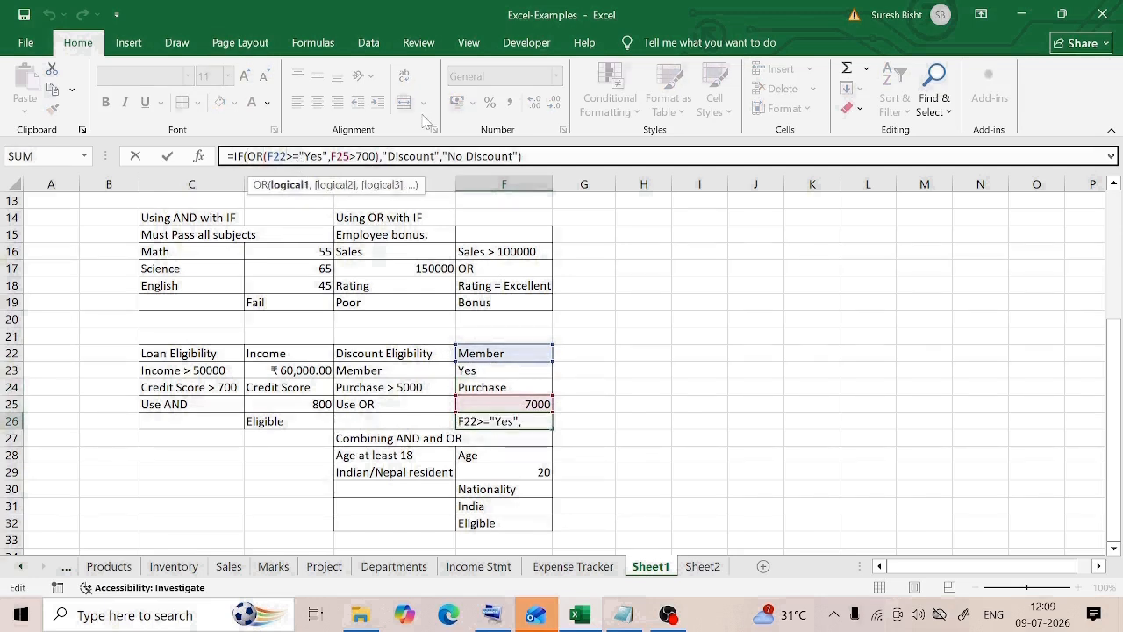
left_click(496, 369)
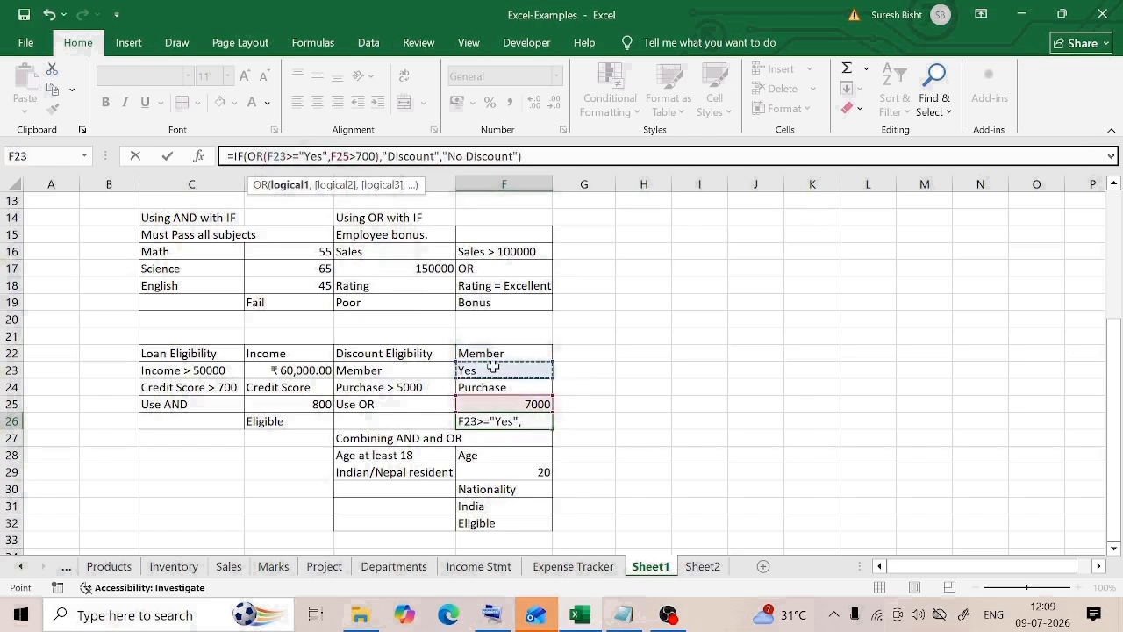
left_click(369, 159)
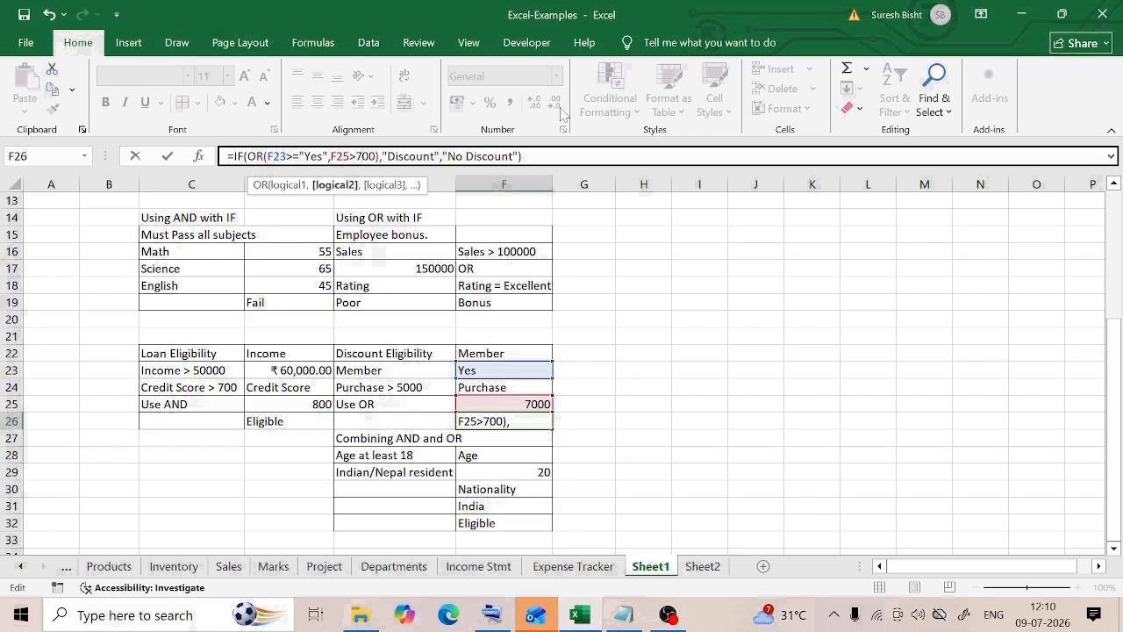
key("BackSpace")
type("50")
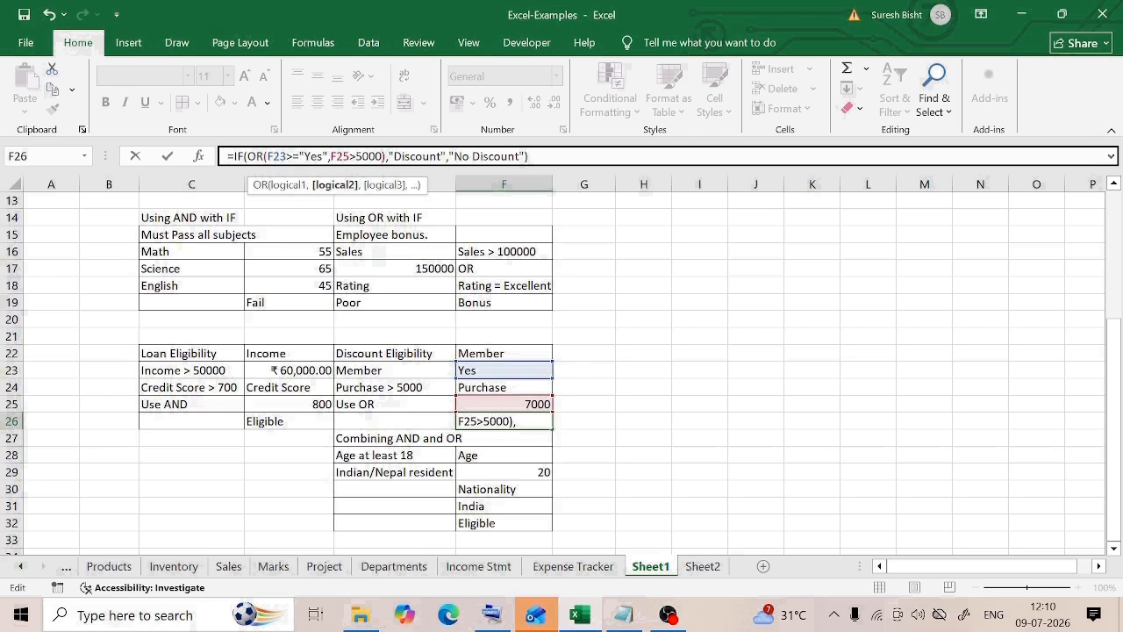
key("Return")
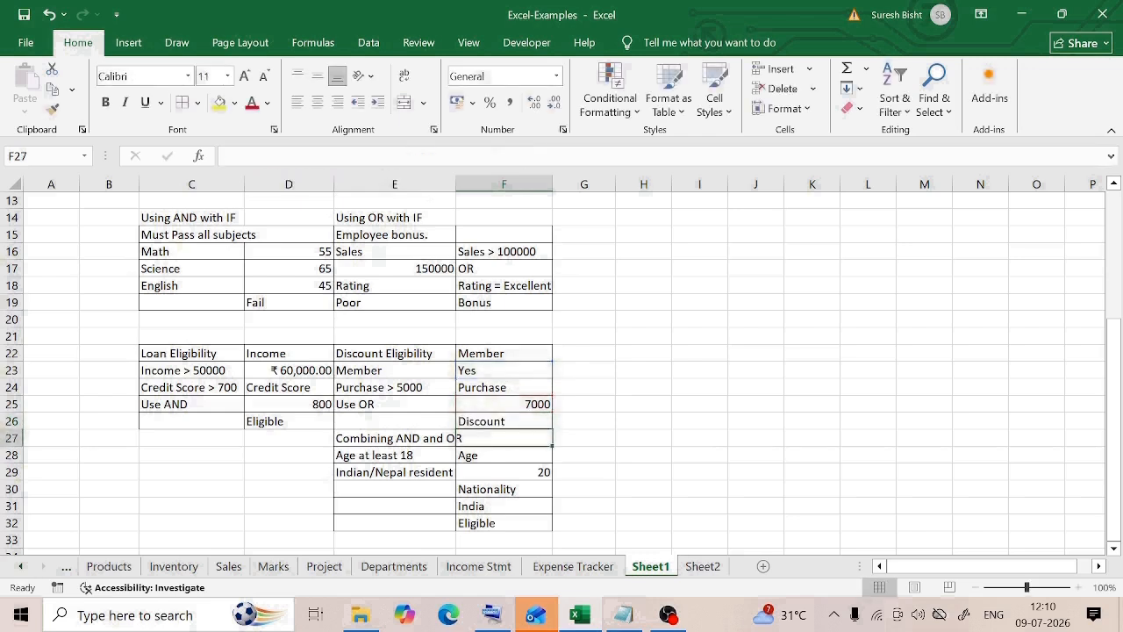
Compare the discount result with its two inputs and set the member status in F23 to No.
left_click(502, 418)
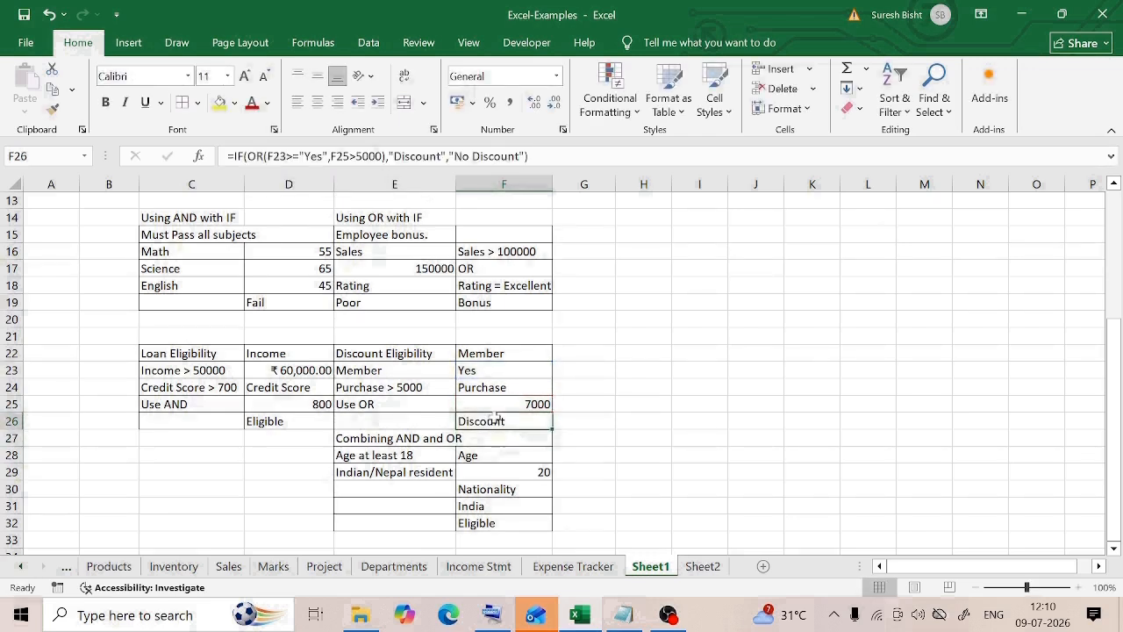
left_click(497, 368)
left_click(527, 405)
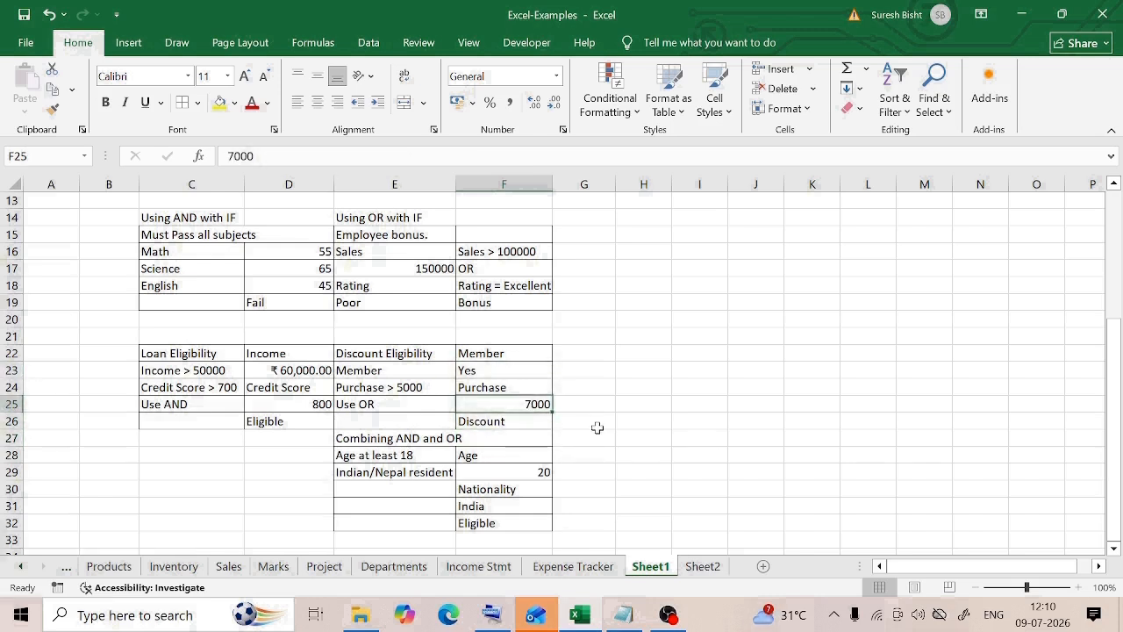
left_click(494, 370)
type("No")
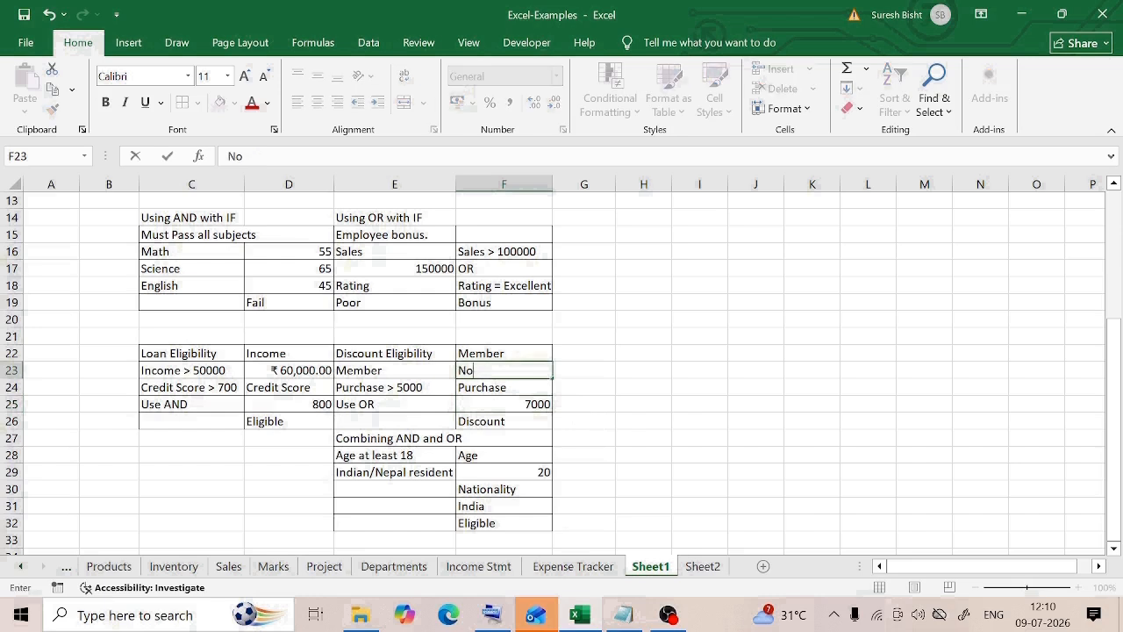
key("Return")
Set the purchase amount in F25 to 4000 and check the discount result in F26.
left_click(527, 405)
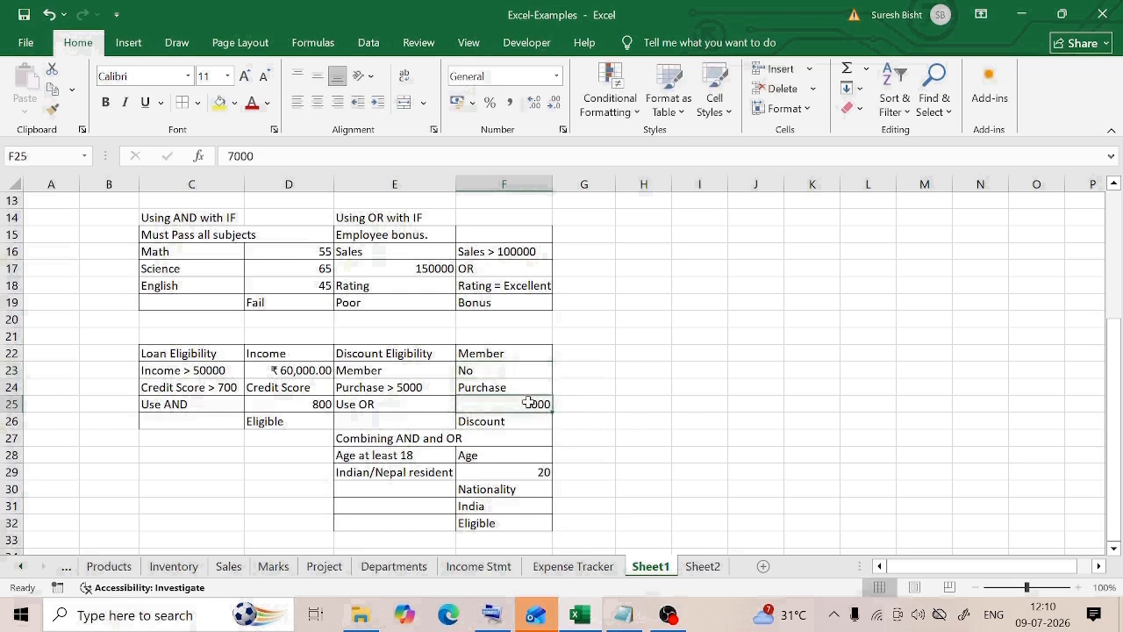
double_click(527, 404)
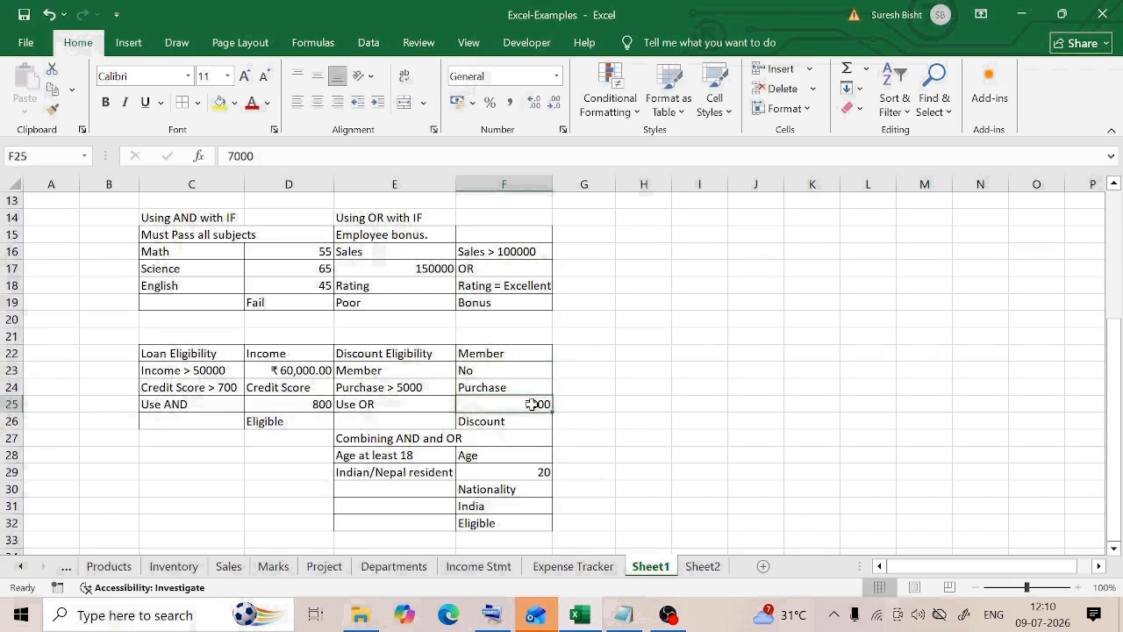
key("BackSpace")
type("4")
key("Return")
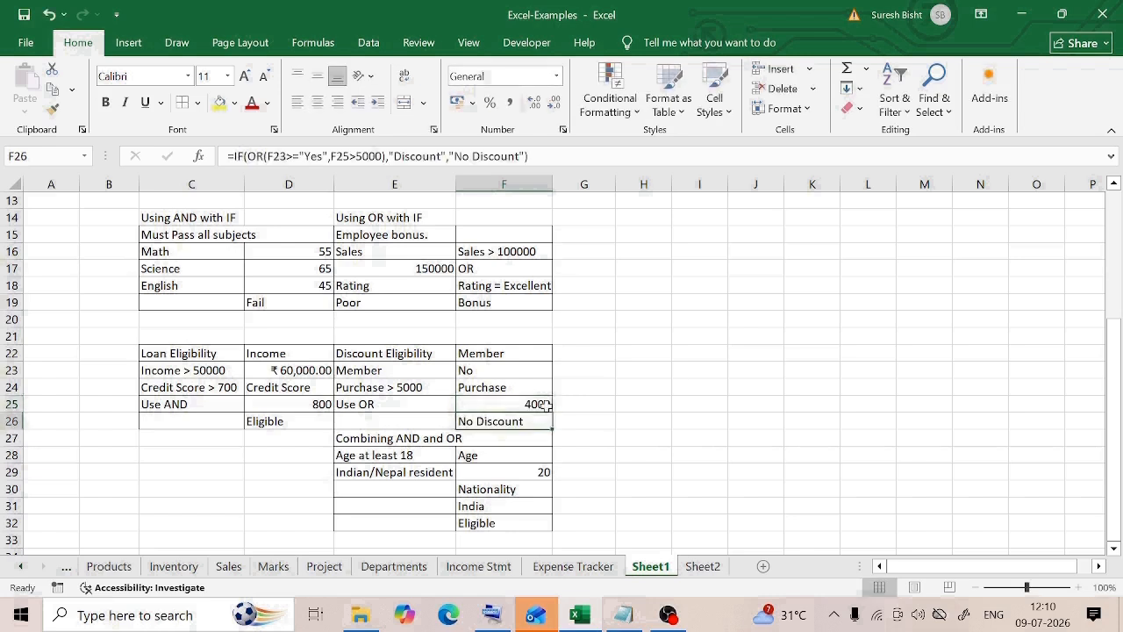
Set the member status in F23 to Yes and check the discount result in F26.
left_click(502, 372)
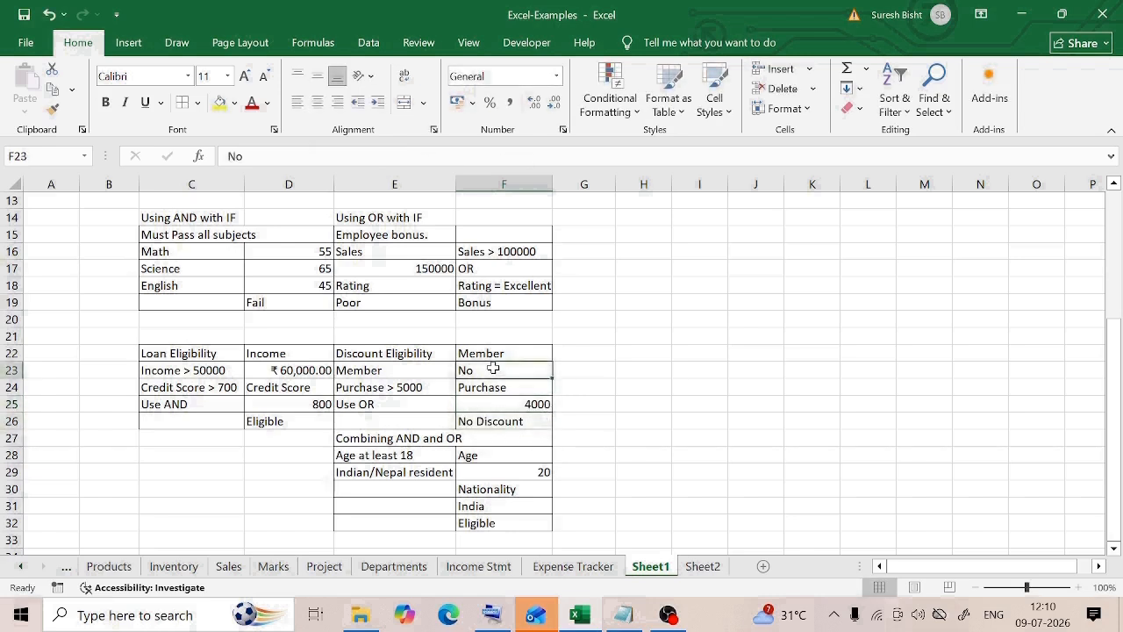
left_click(534, 405)
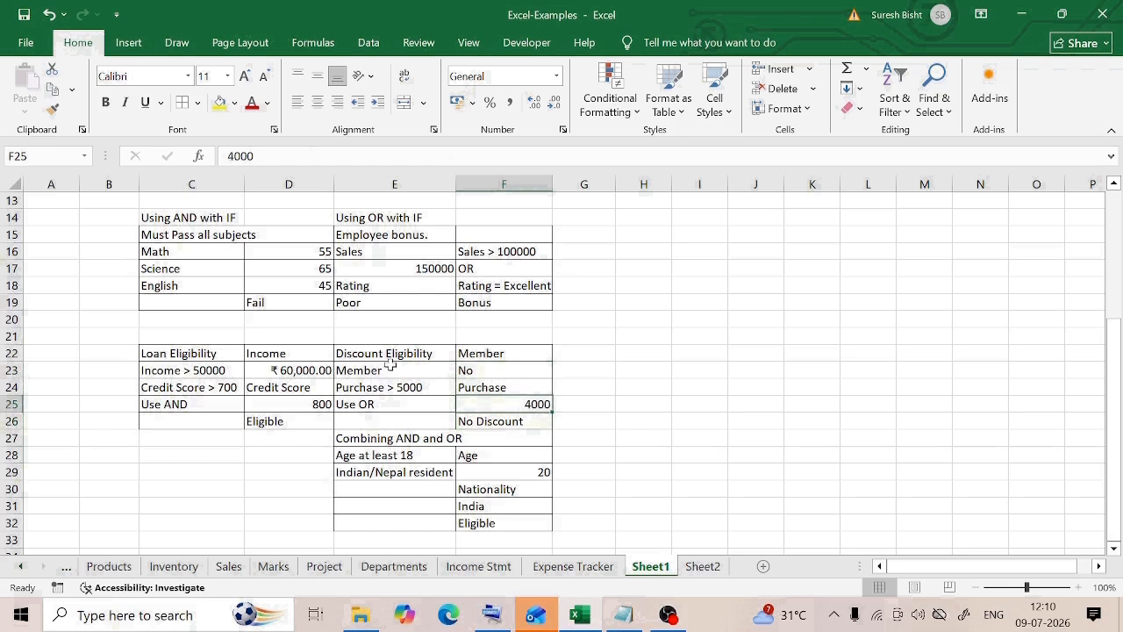
left_click(532, 427)
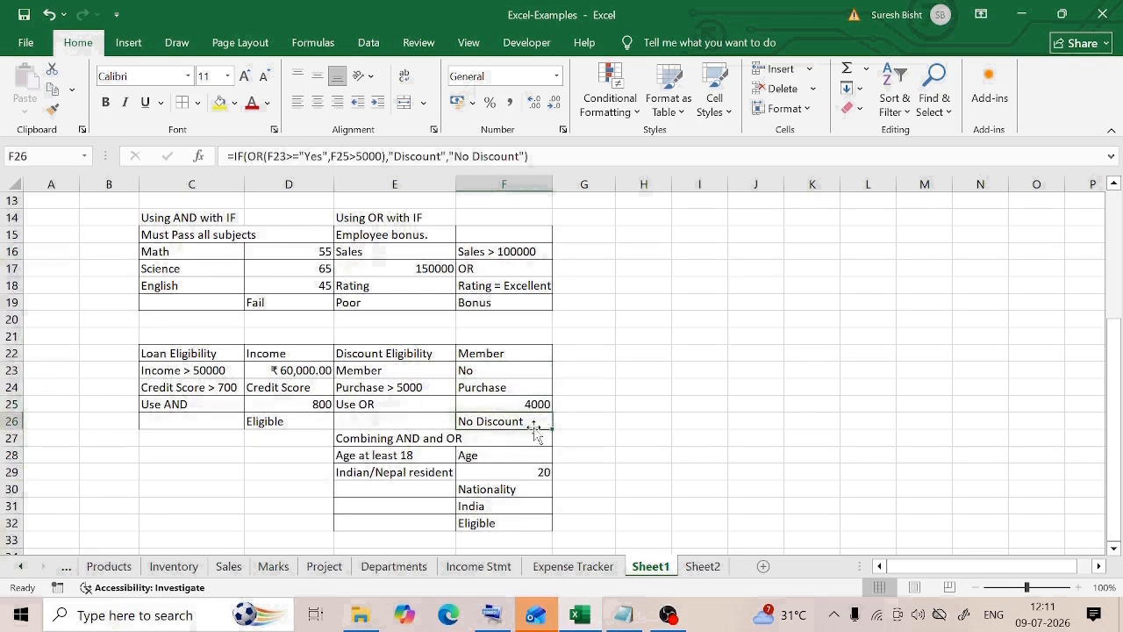
left_click(487, 370)
type("Yes")
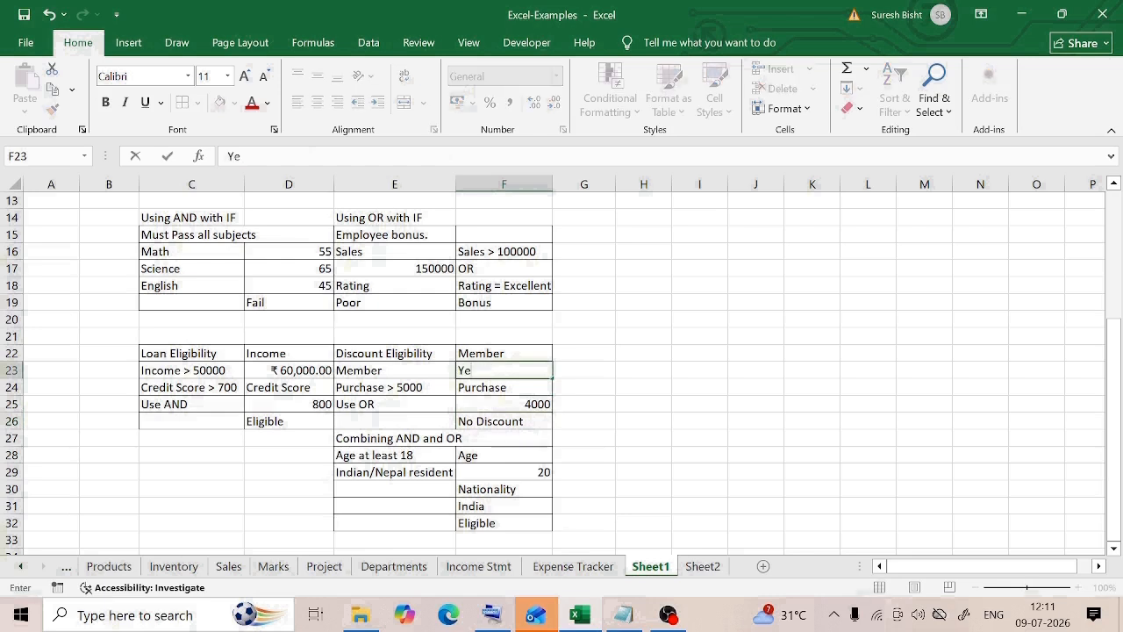
key("Return")
left_click(502, 426)
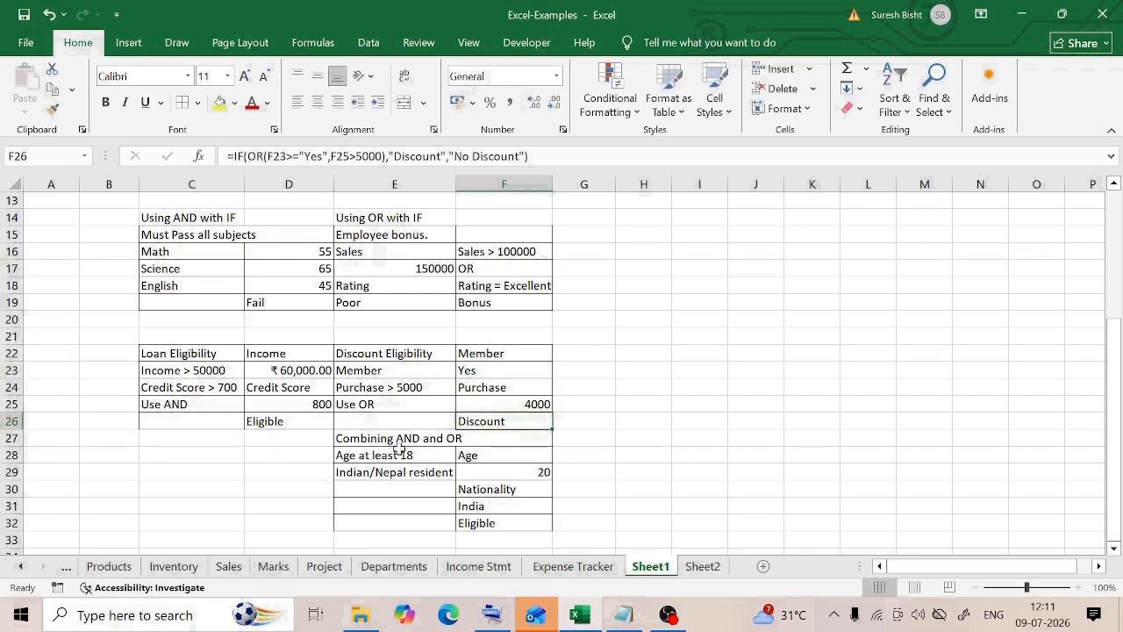
Examine the nested IF, AND and OR formula in F32 of the Combining AND and OR example.
left_click(349, 441)
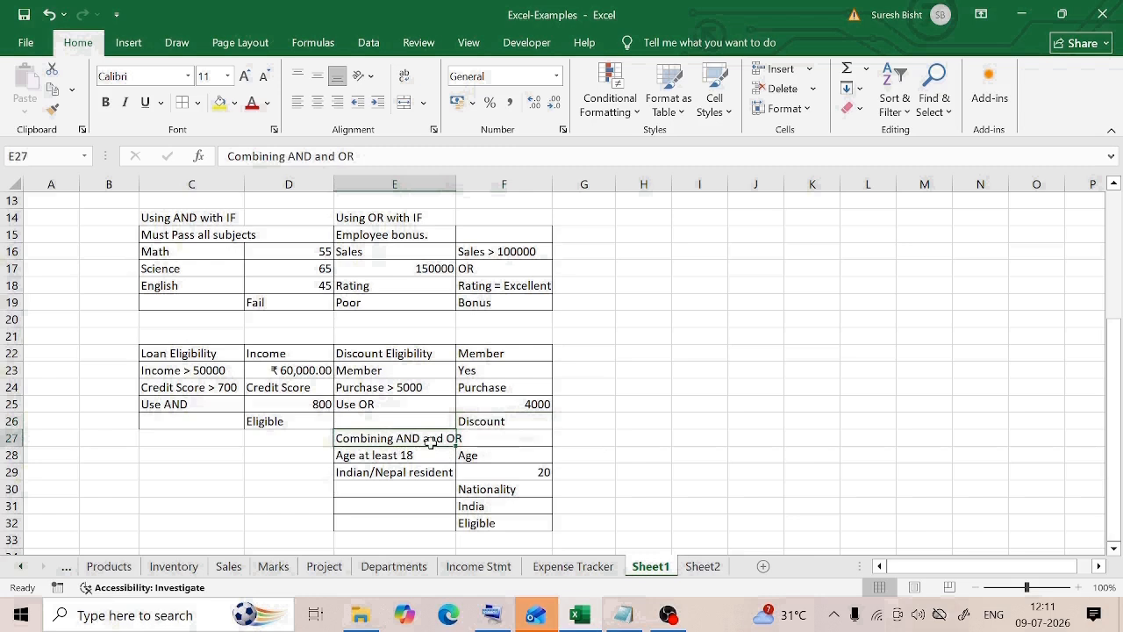
left_click(502, 523)
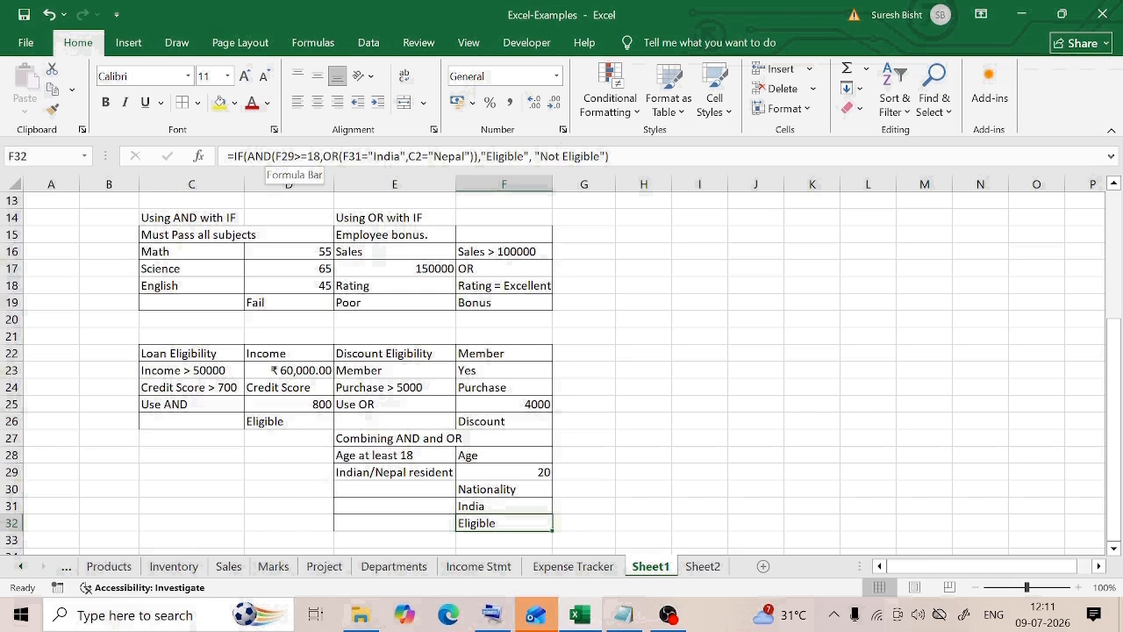
left_click(282, 156)
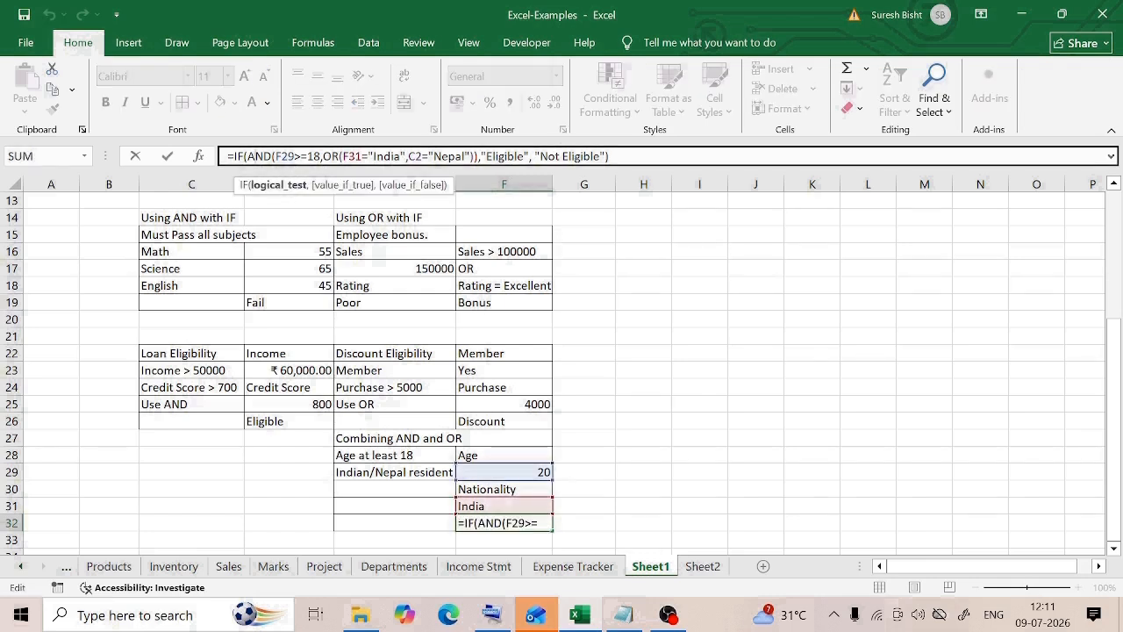
left_click(323, 156)
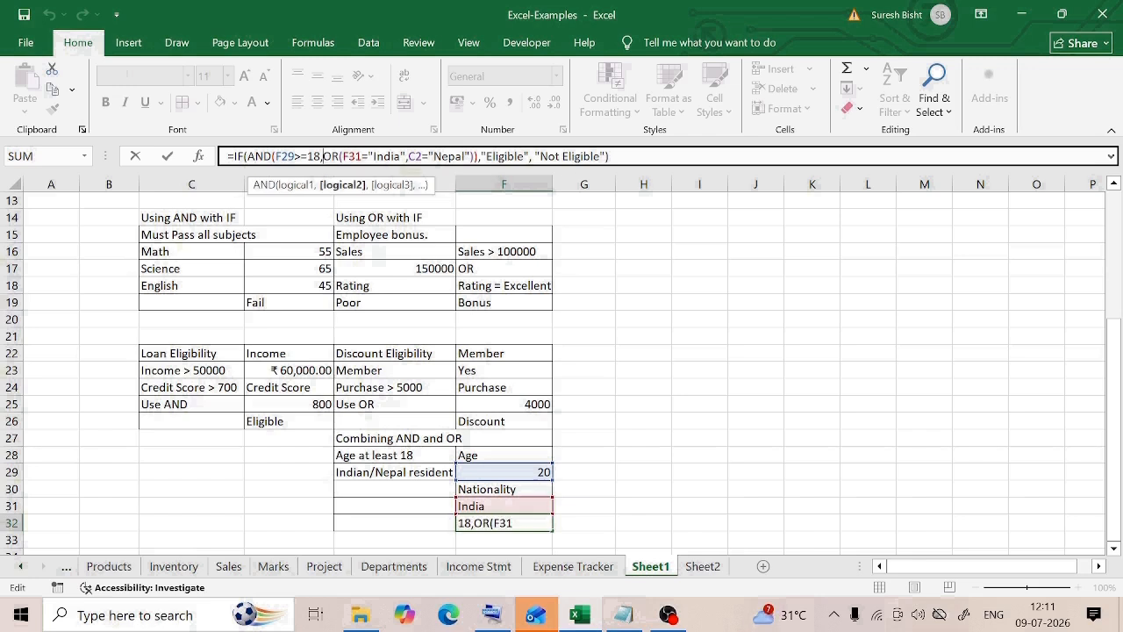
key("Return")
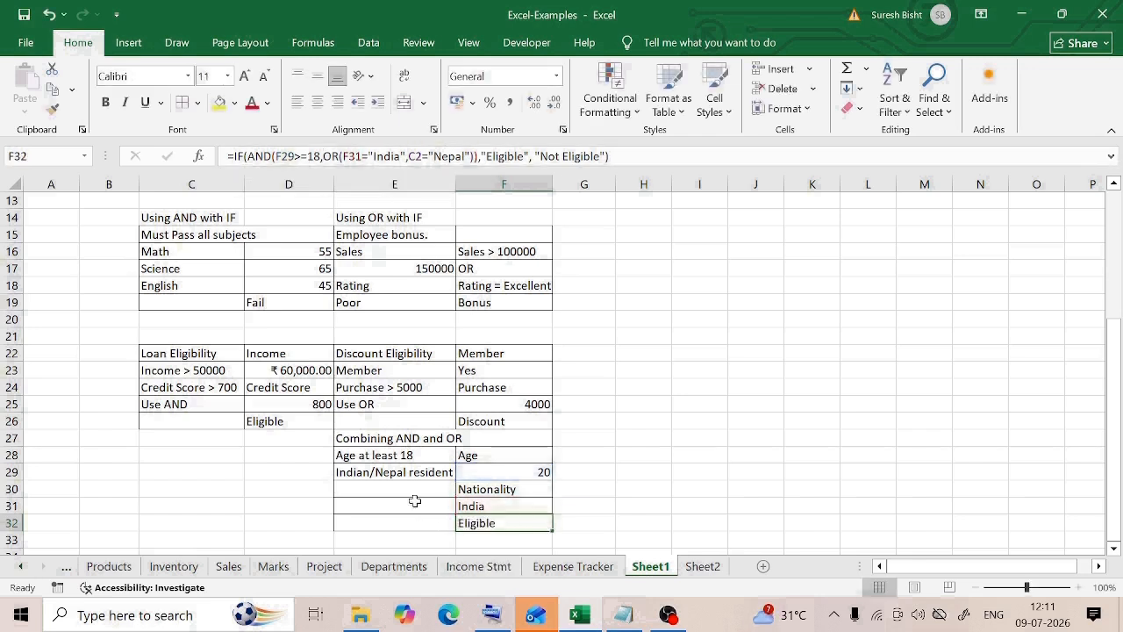
Review the age and residency criteria in E28:E29 against the age, nationality and result cells in F28:F32.
left_click(390, 457)
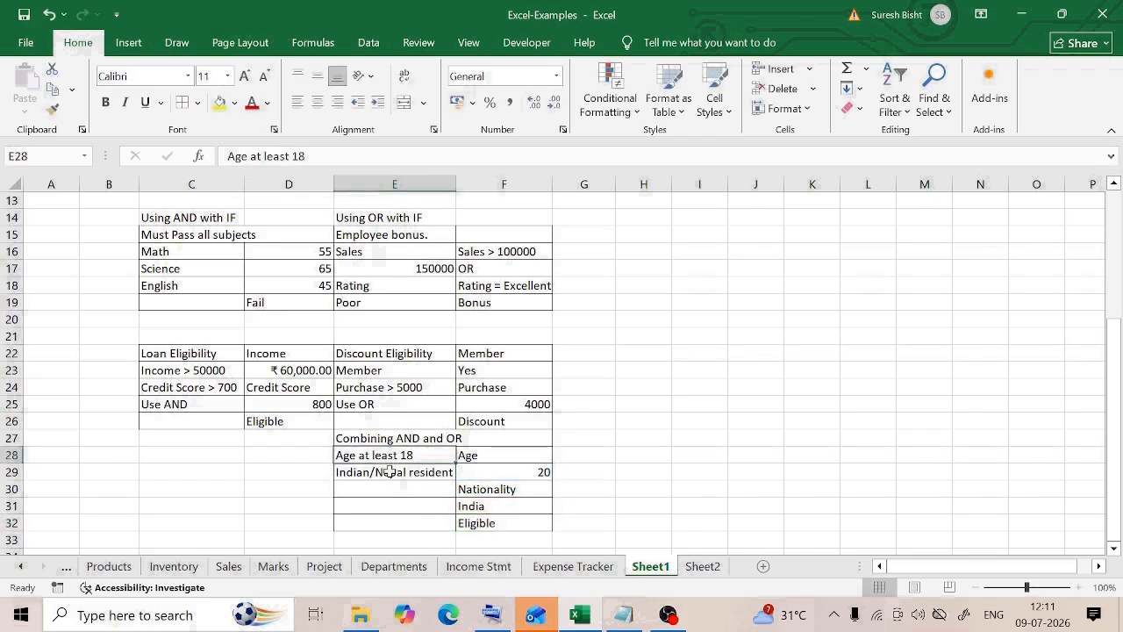
left_click(430, 472)
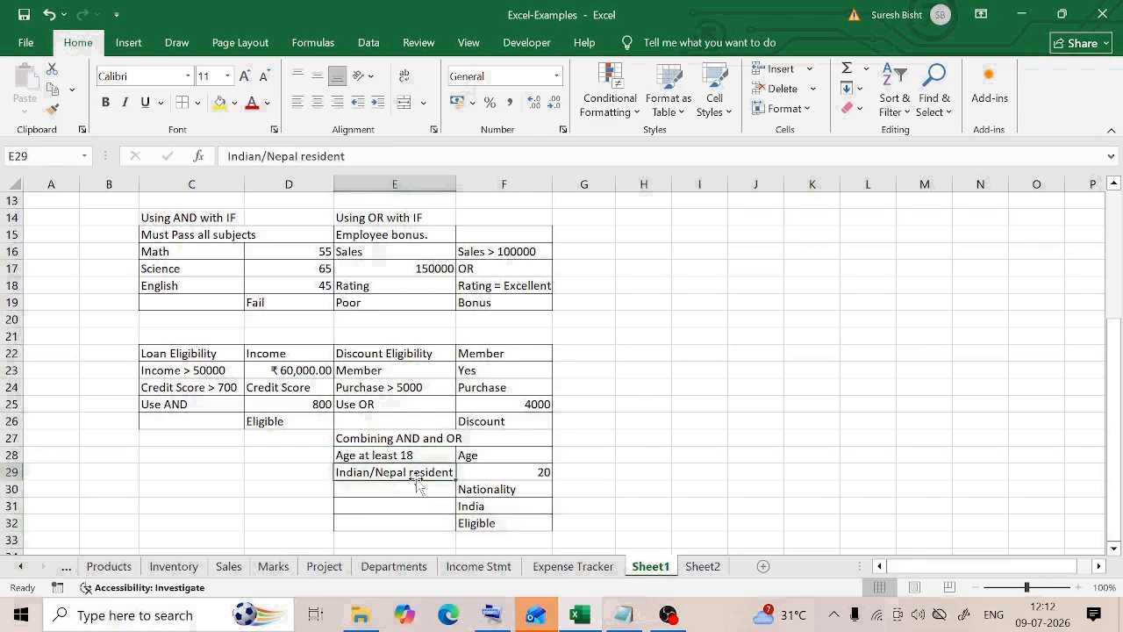
left_click(505, 458)
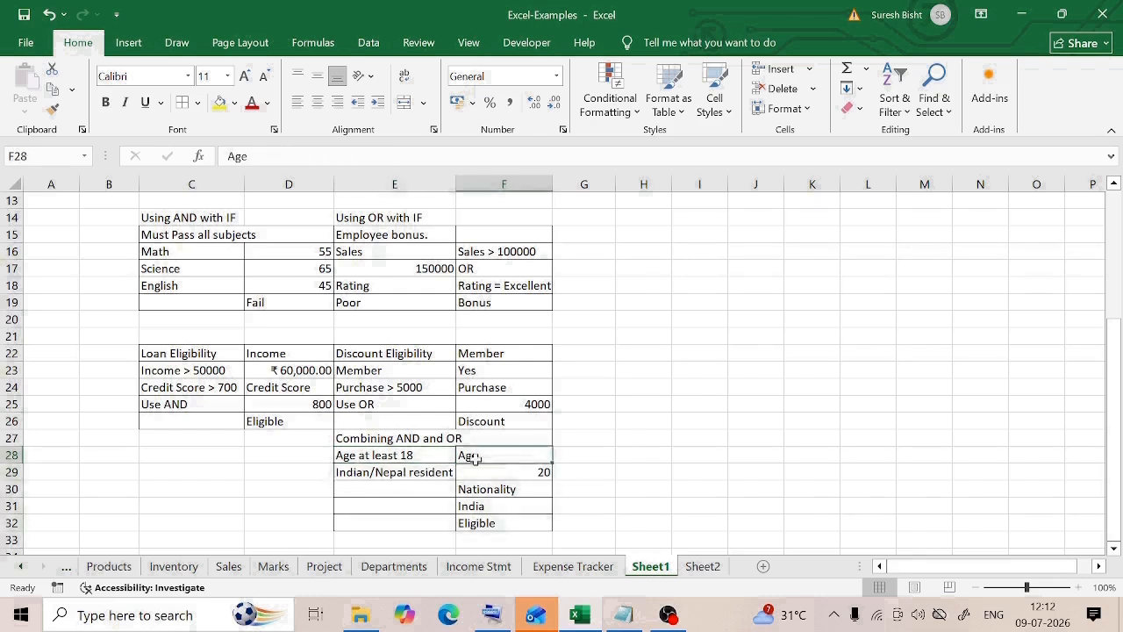
left_click(513, 476)
left_click(514, 489)
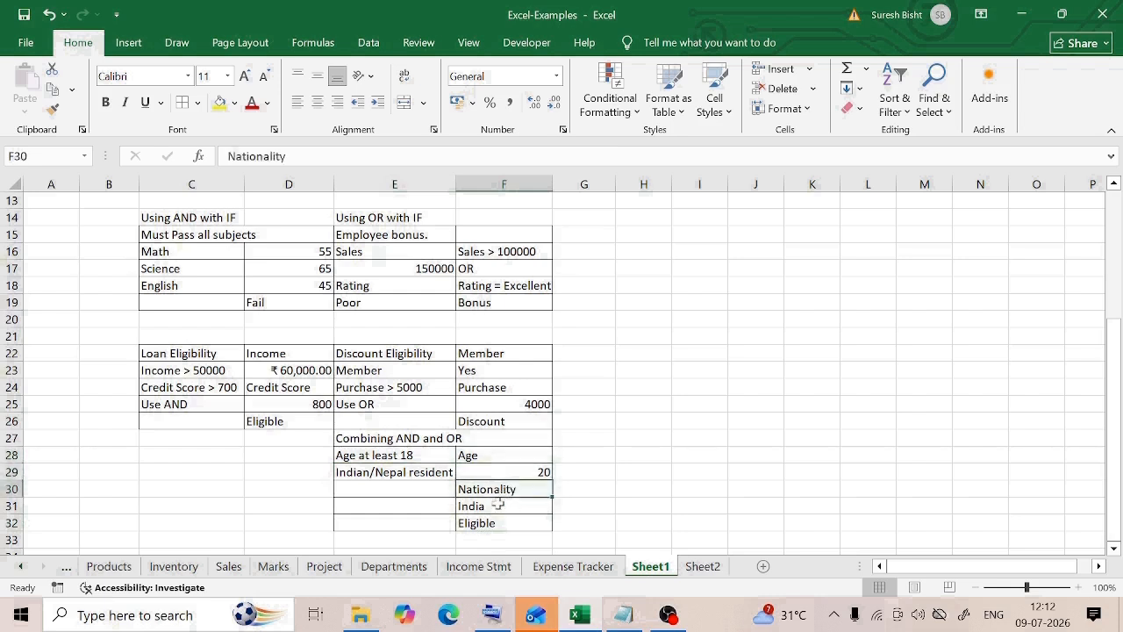
left_click(504, 506)
left_click(505, 524)
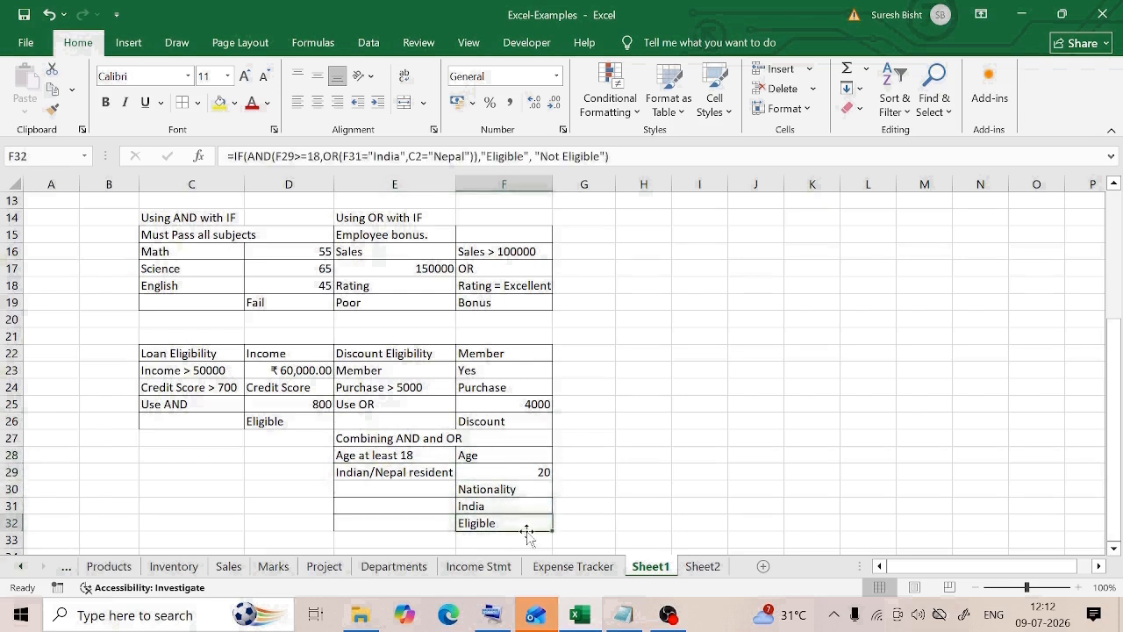
Inspect the AND age condition and the nested OR nationality condition within the F32 formula, leaving it as is.
left_click(247, 156)
key("Right")
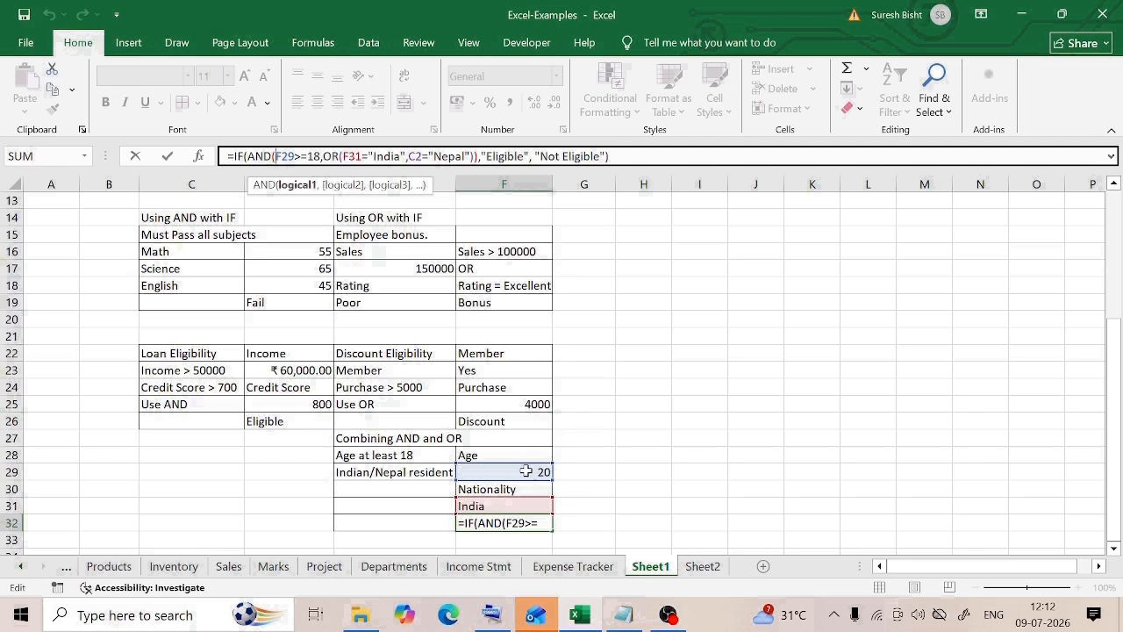
key("Right")
key("Right")
key("Right")
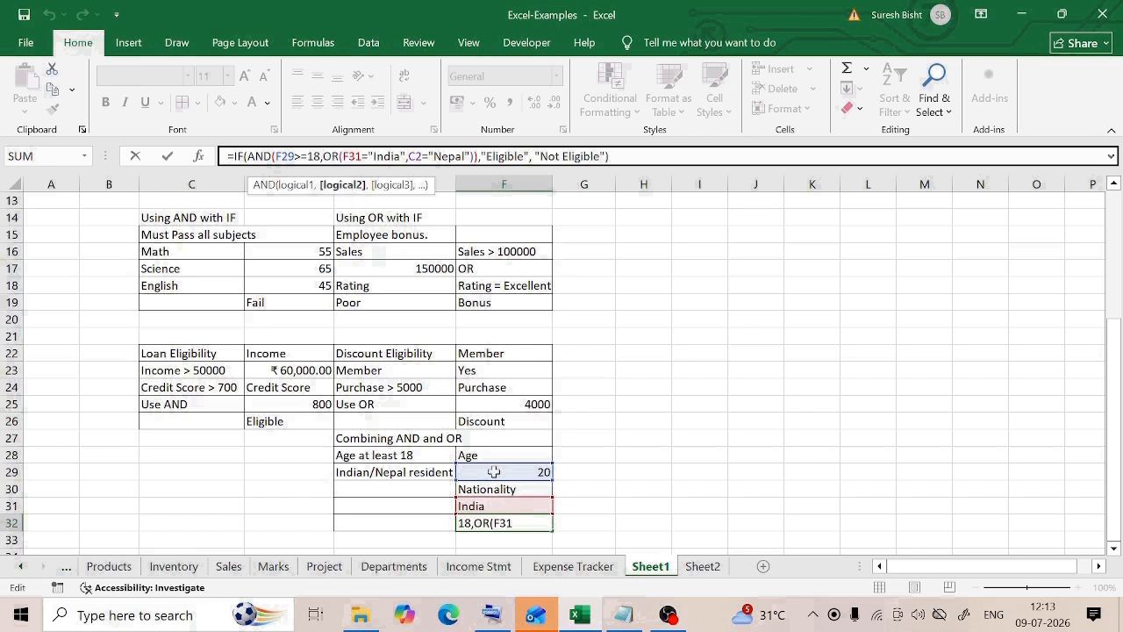
left_click(249, 157)
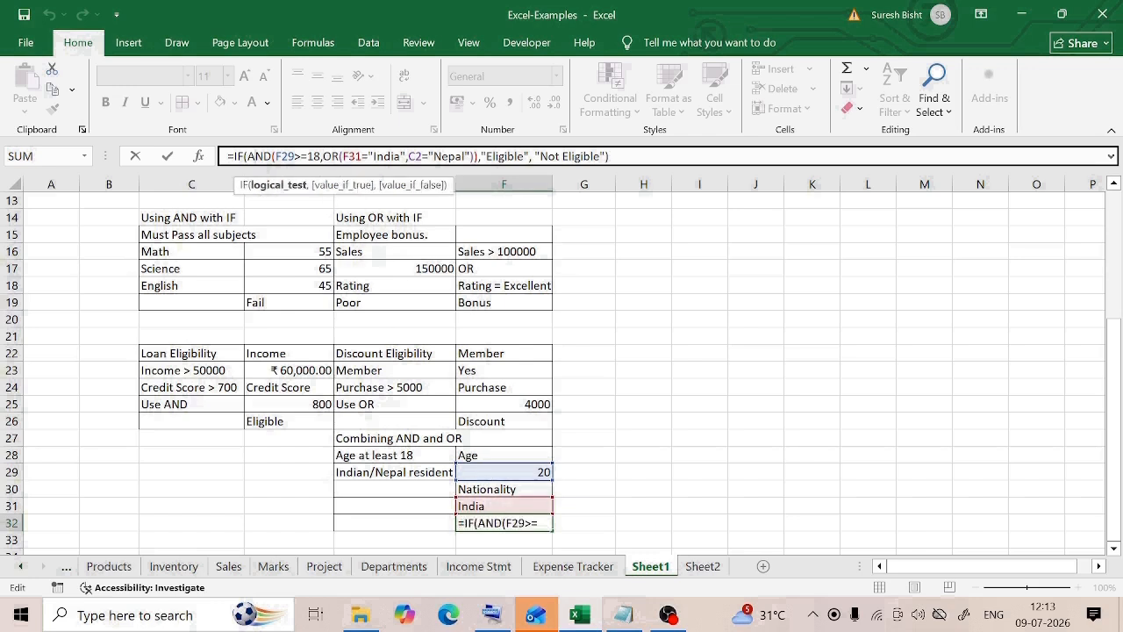
left_click(323, 156)
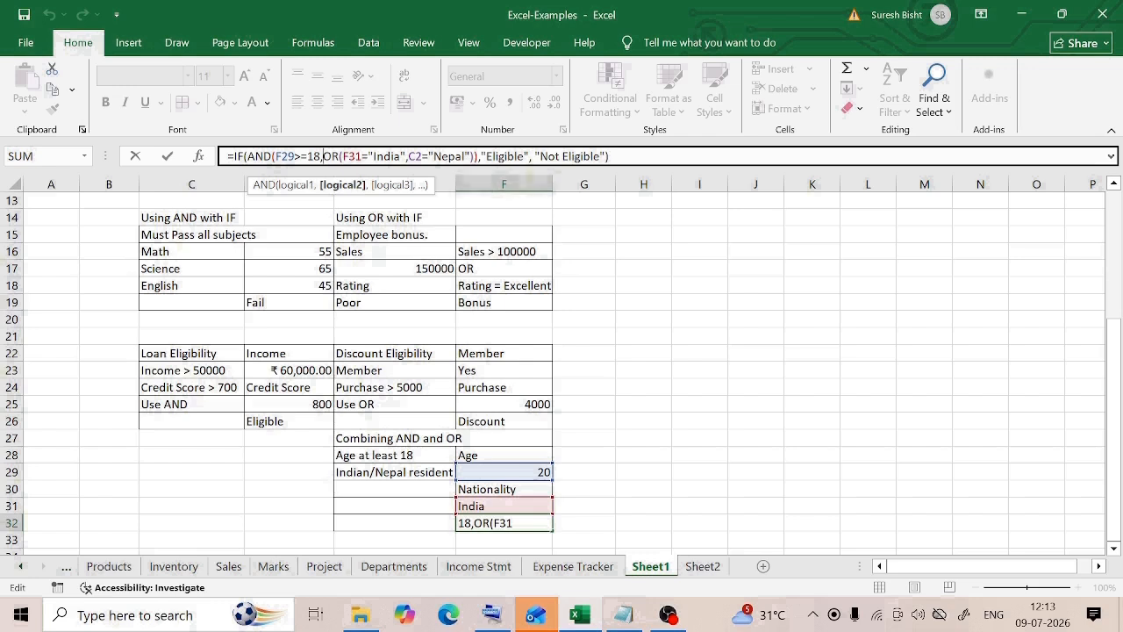
key("Return")
Set the age in F29 to 15 and compare the F32 result with the criteria in E28 and E29.
key("Up")
key("Up")
key("Up")
key("Up")
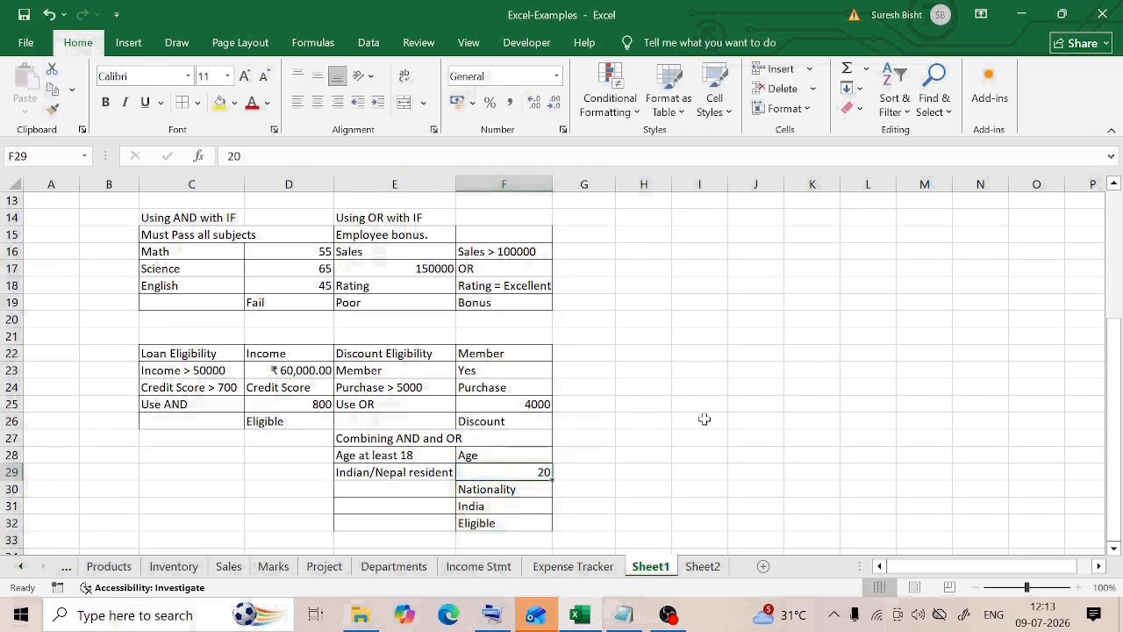
type("15")
key("Return")
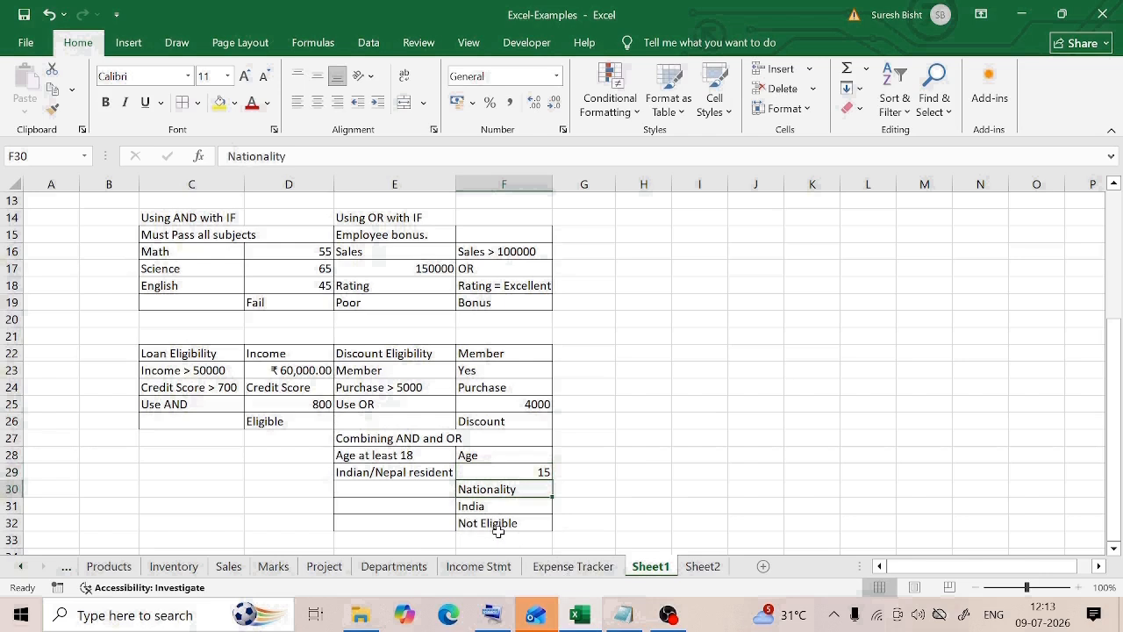
left_click(401, 457)
left_click(385, 478)
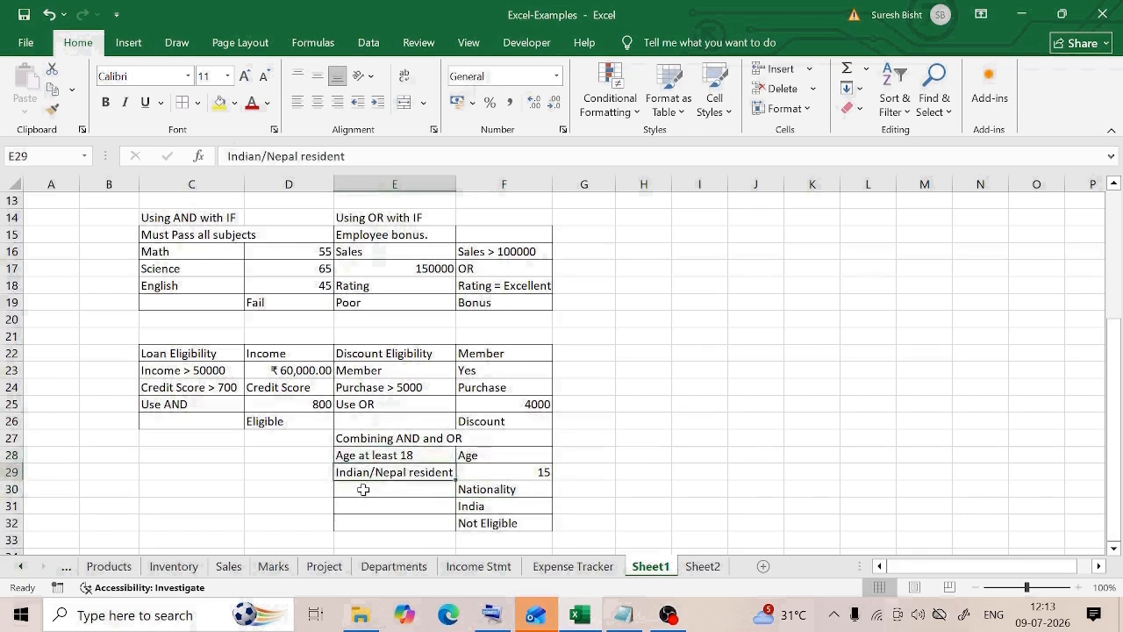
Set the age in F29 to 20 and the nationality in F31 to Nepal, and check the result in F32.
left_click(516, 474)
type("20")
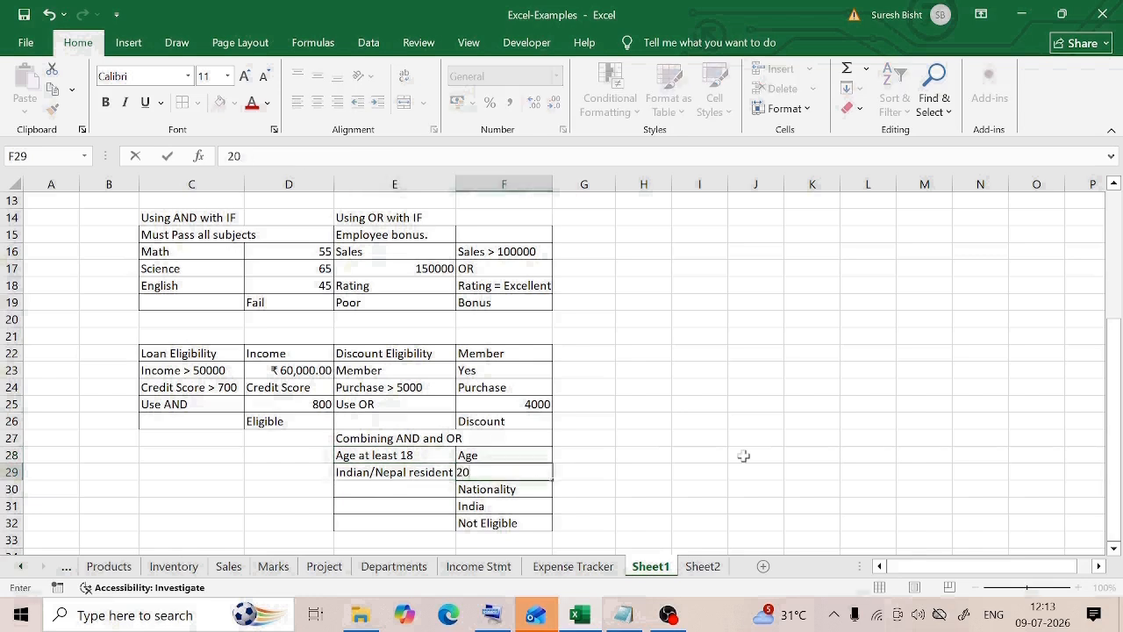
left_click(493, 506)
type("Nepal")
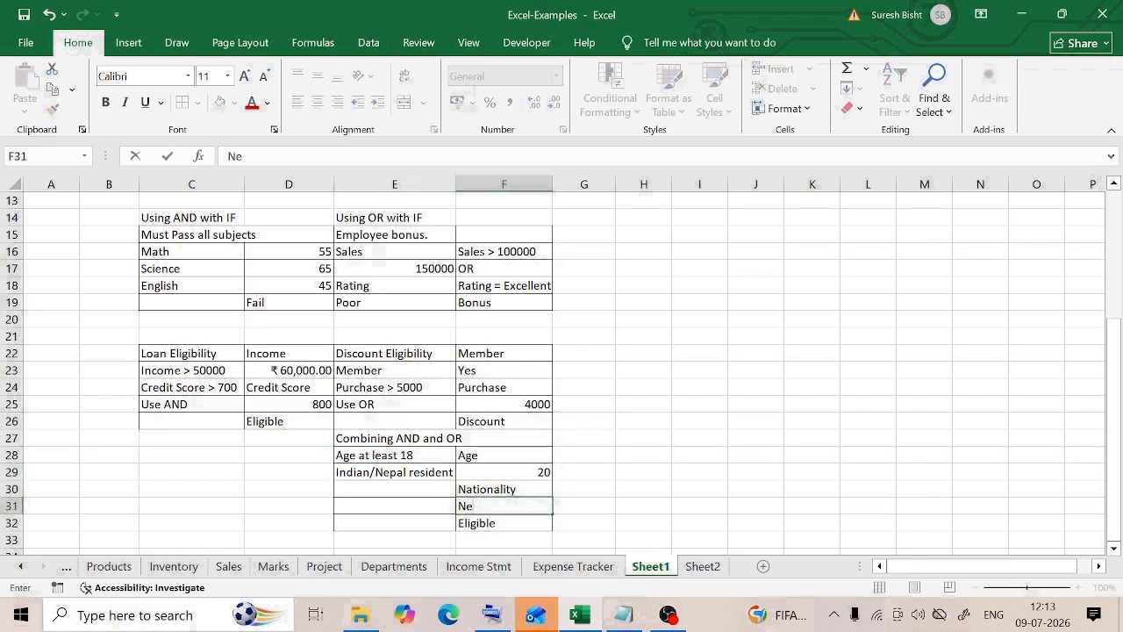
key("ctrl+Return")
left_click(507, 523)
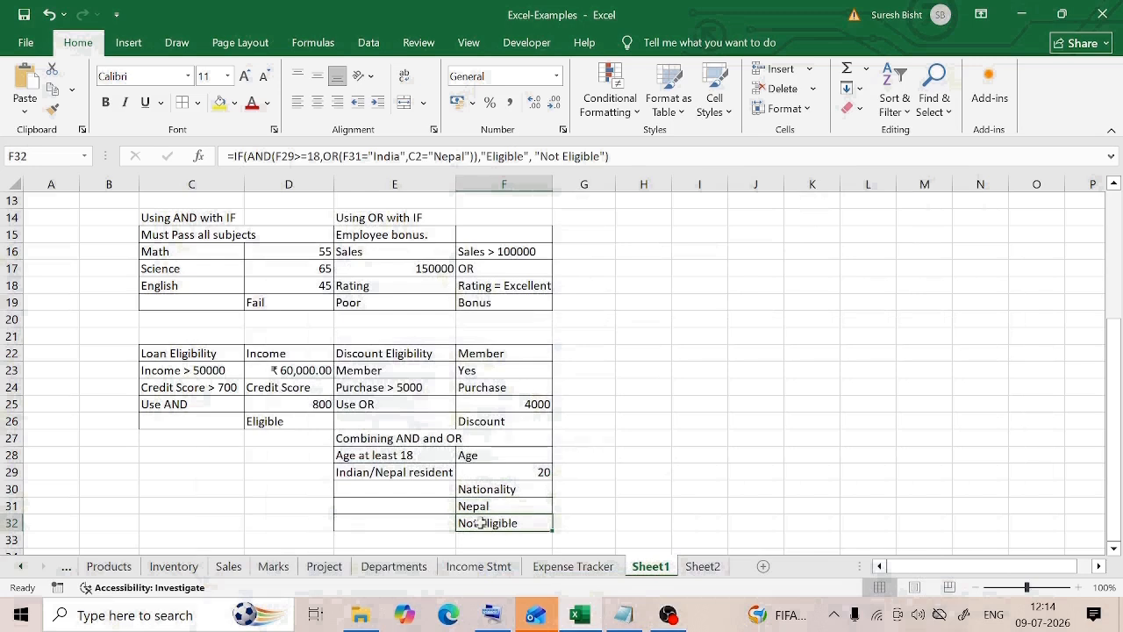
Correct the second OR condition of the eligibility formula in F32 to F31="Nepal".
double_click(479, 523)
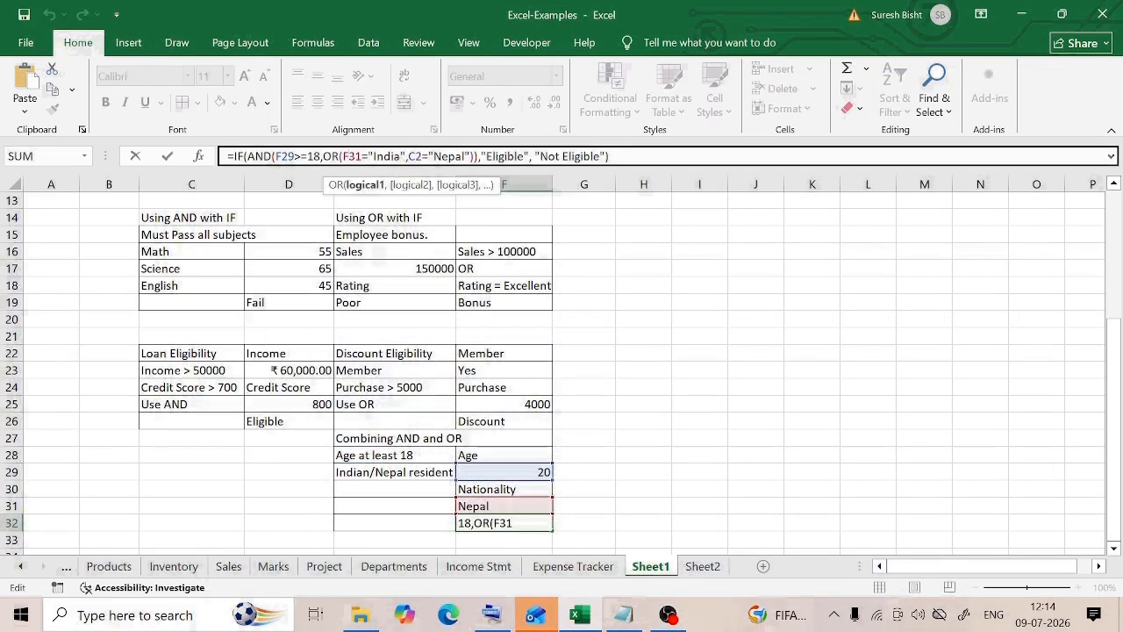
left_click(422, 156)
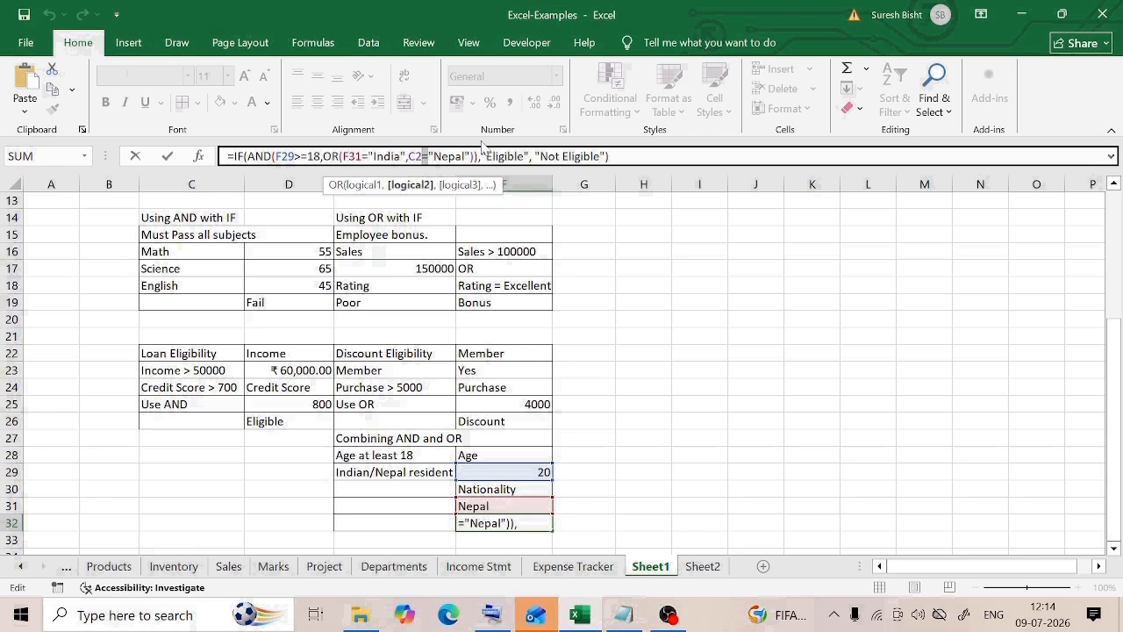
key("BackSpace")
key("BackSpace")
left_click(505, 508)
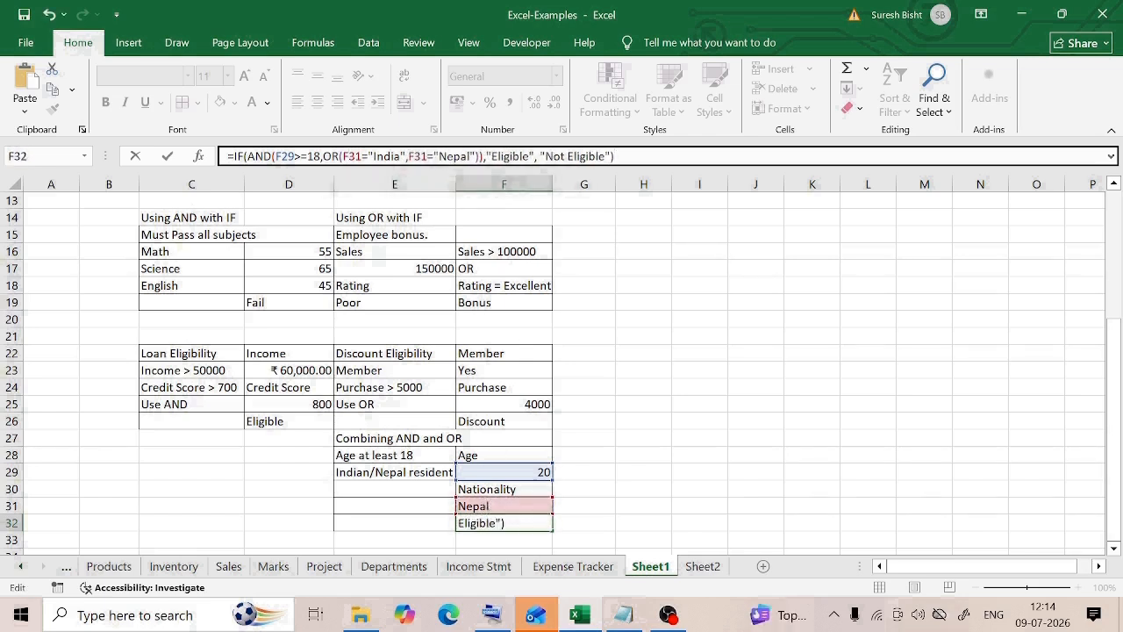
key("Return")
left_click(472, 521)
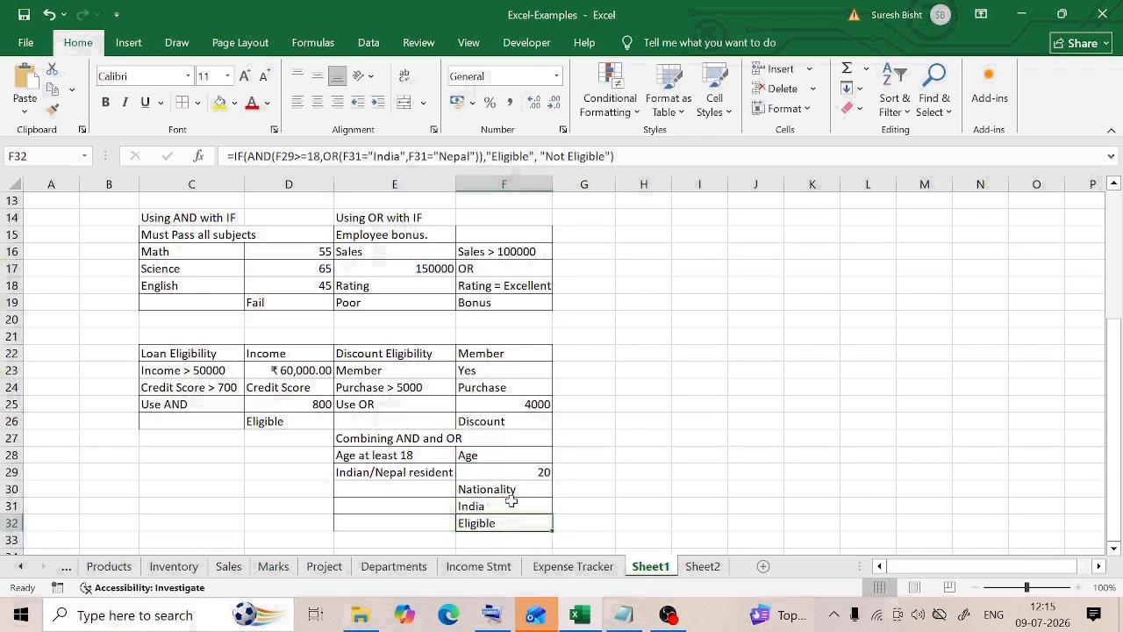
Try US as the nationality in F31, check the result in F32 and undo the change.
left_click(510, 502)
type("US")
key("Return")
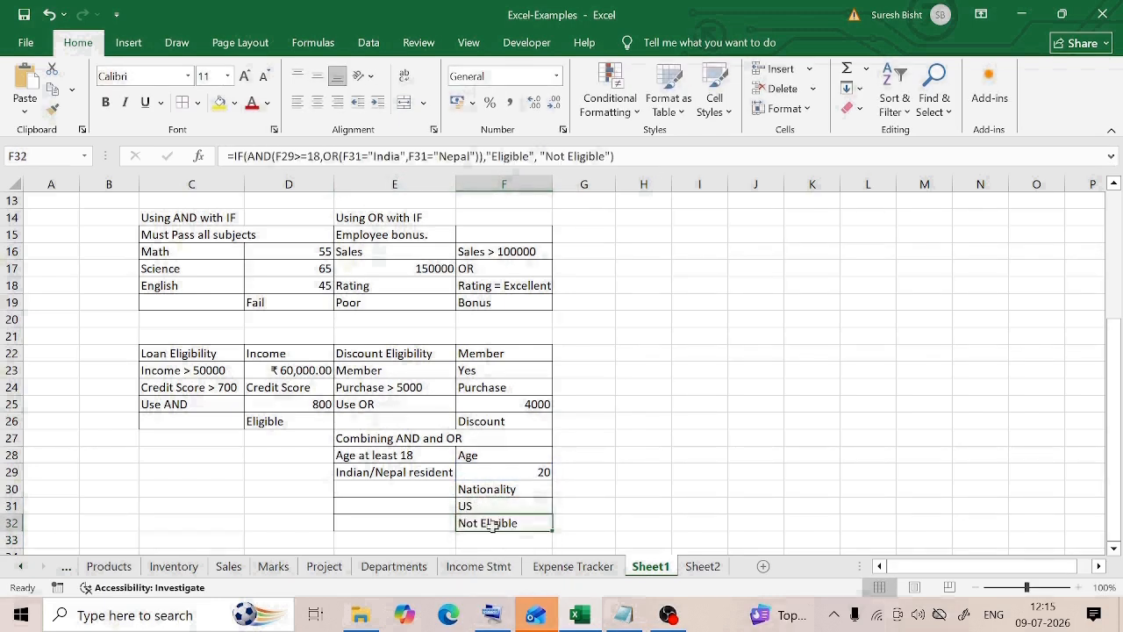
left_click(507, 505)
key("ctrl+z")
left_click(587, 422)
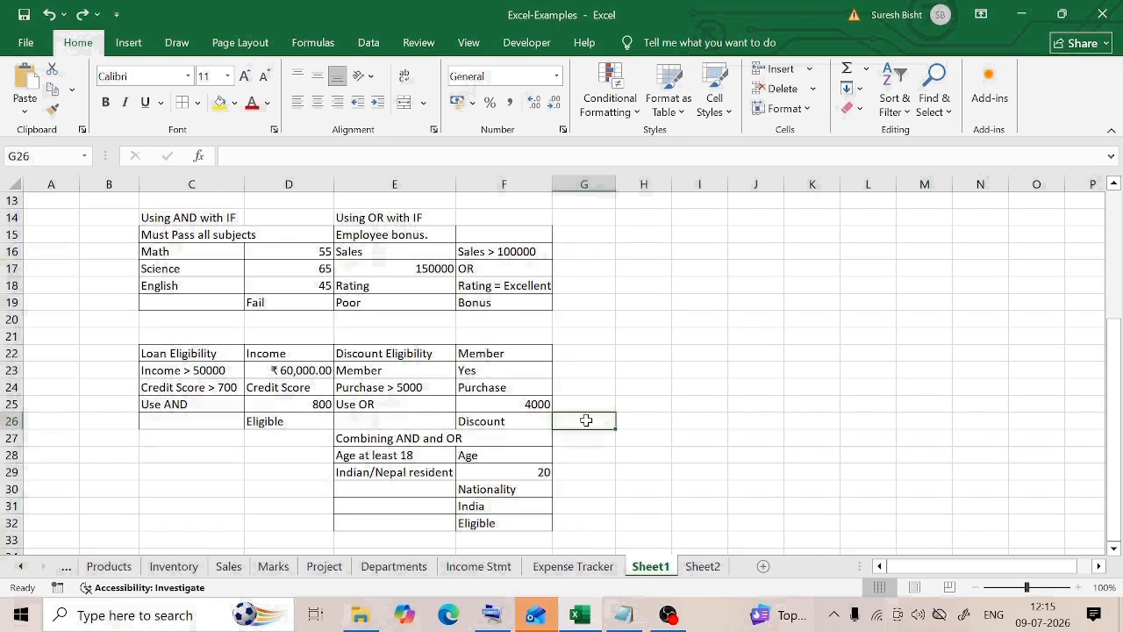
Review the AND with IF and Combining AND and OR examples and the loan eligibility formula in D26.
left_click(188, 221)
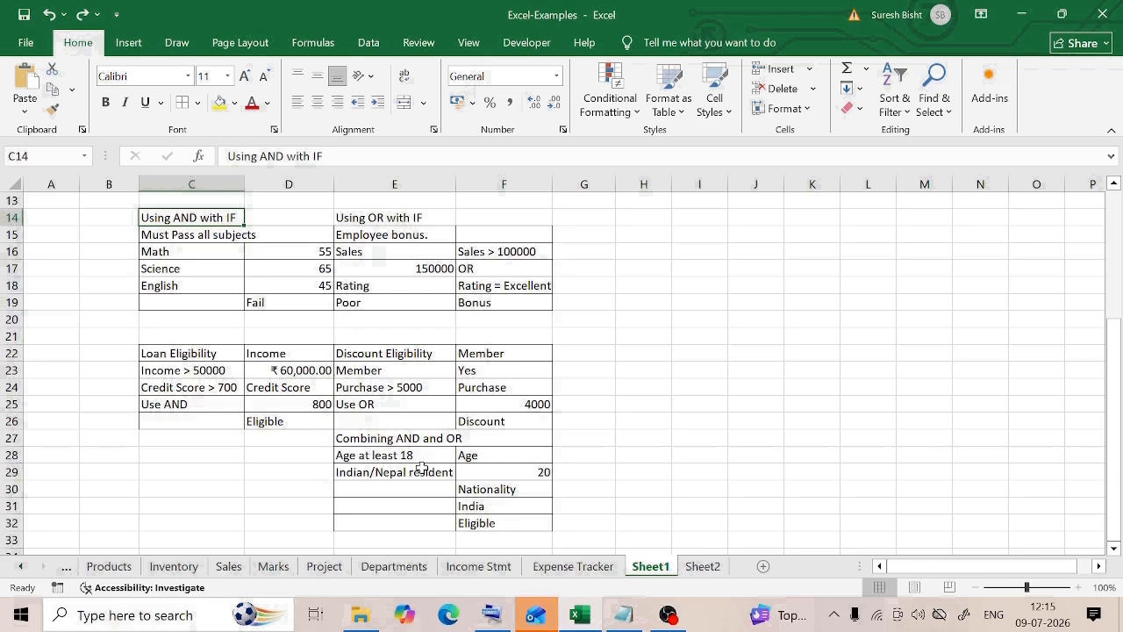
left_click(396, 441)
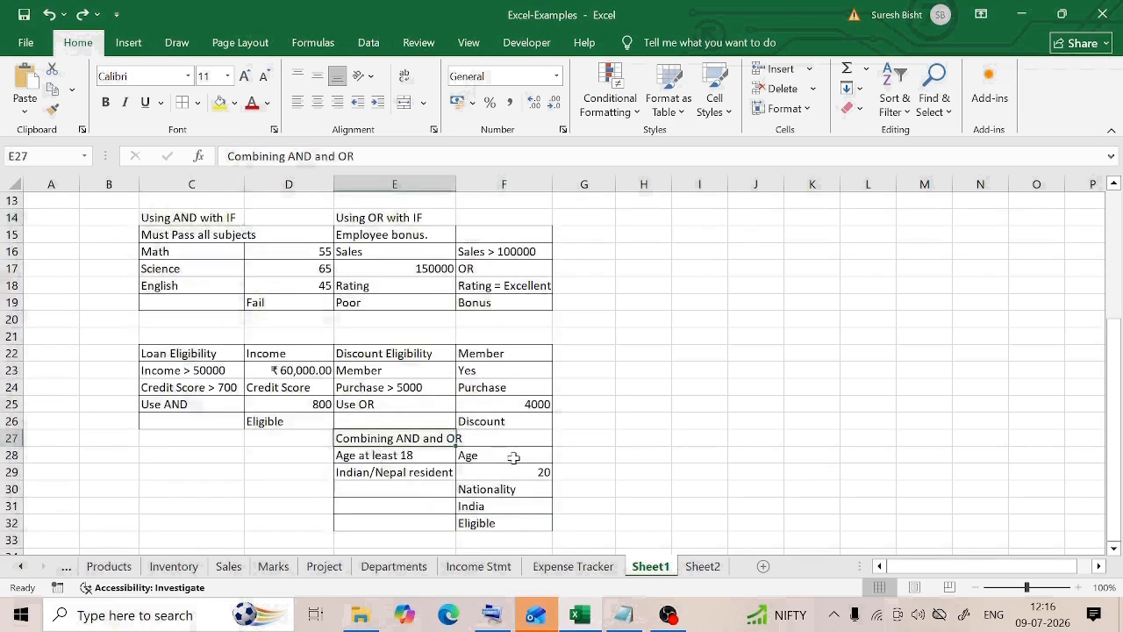
scroll(323, 474, "down", 1)
scroll(315, 476, "up", 2)
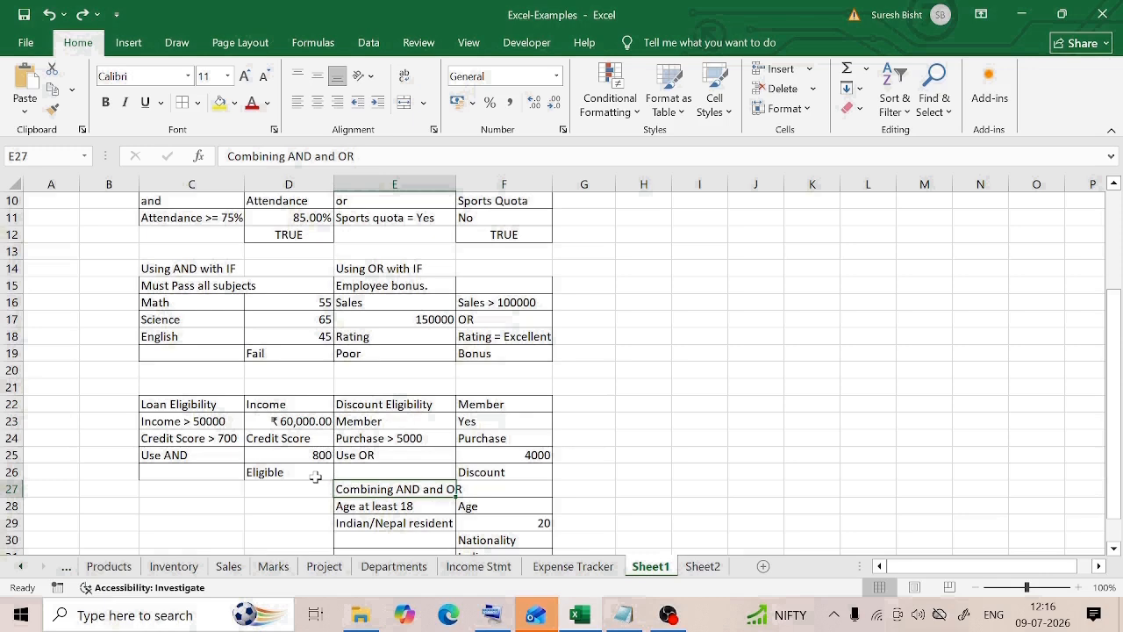
left_click(318, 468)
scroll(398, 358, "down", 2)
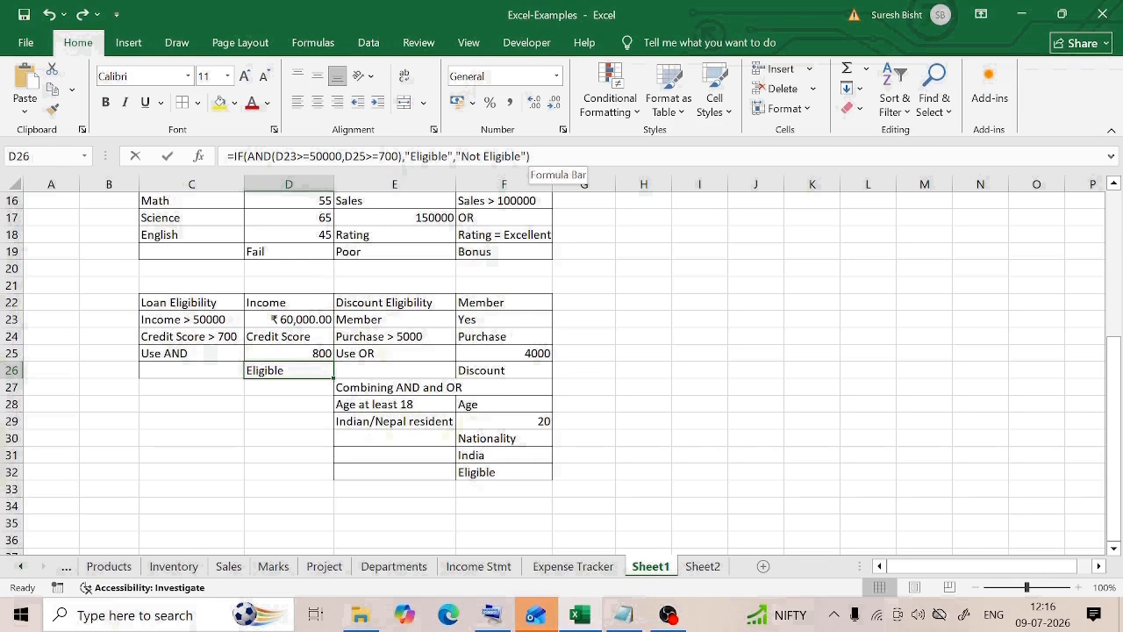
Try to enter the loan eligibility formula in D26 without its final closing parenthesis and decline the suggested correction.
left_click(544, 156)
key("BackSpace")
key("Return")
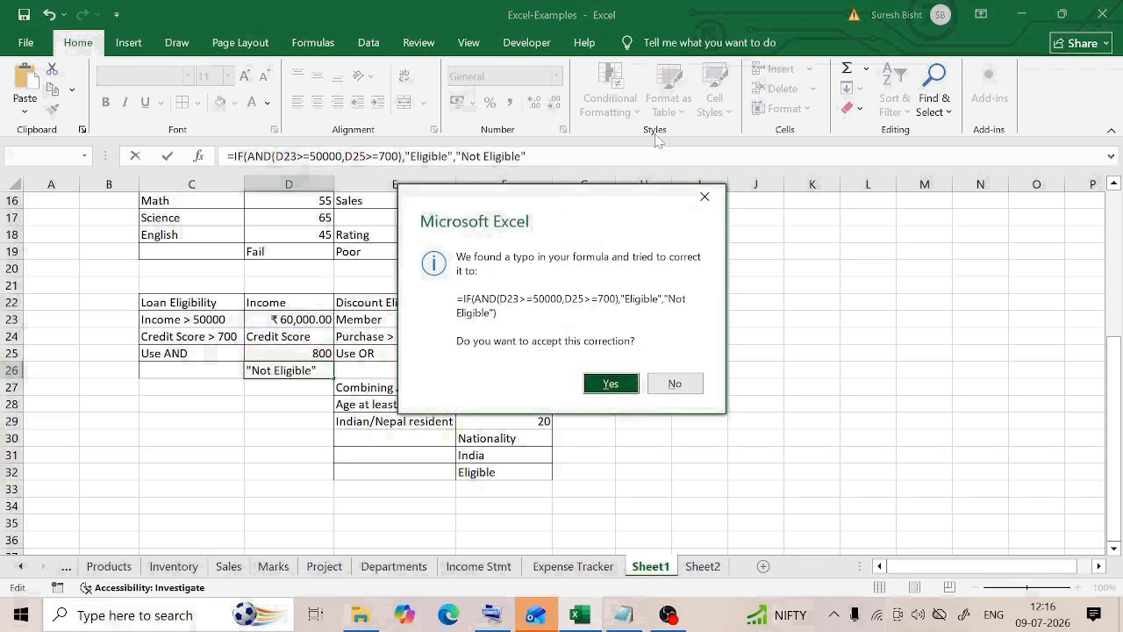
key("Escape")
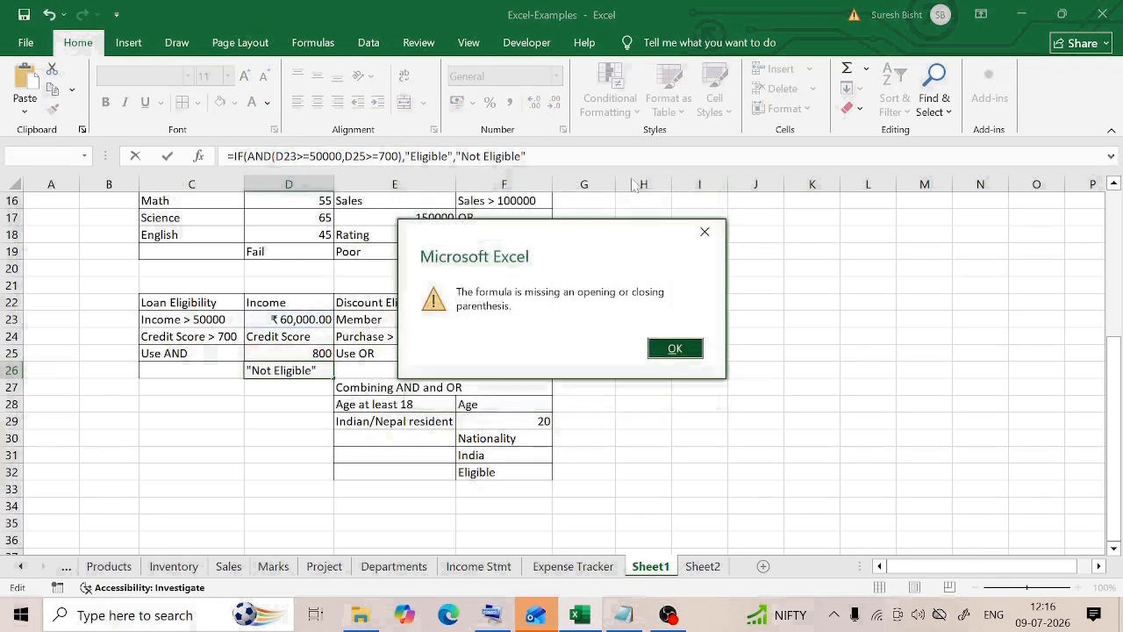
Restore the final closing parenthesis of the loan eligibility formula in D26 and enter it.
key("Return")
key("End")
type(")")
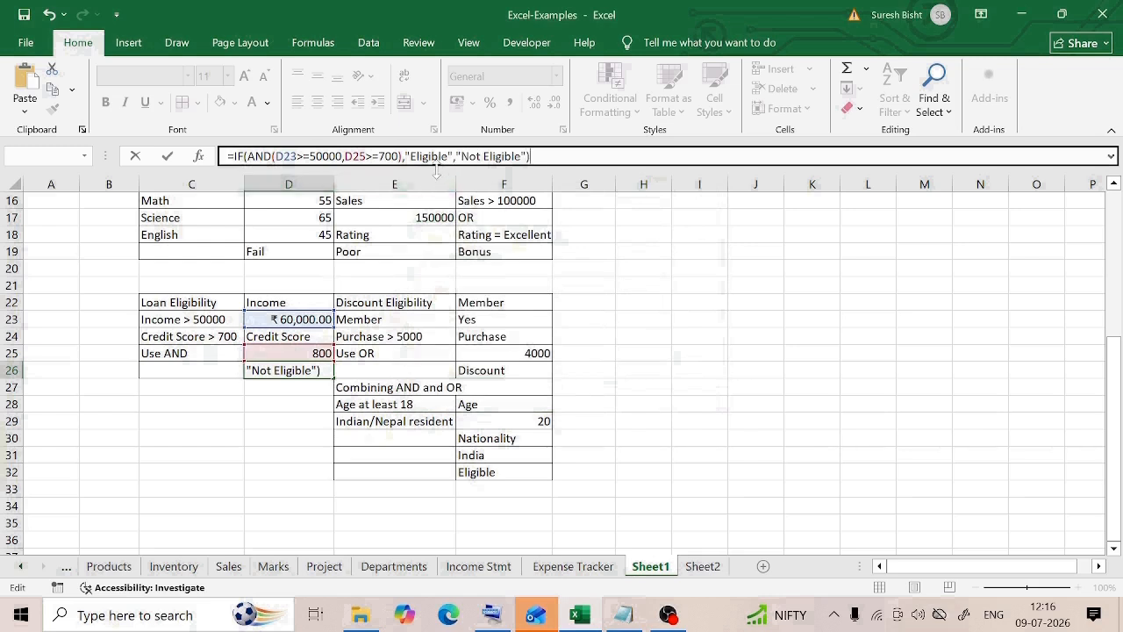
left_click(403, 156)
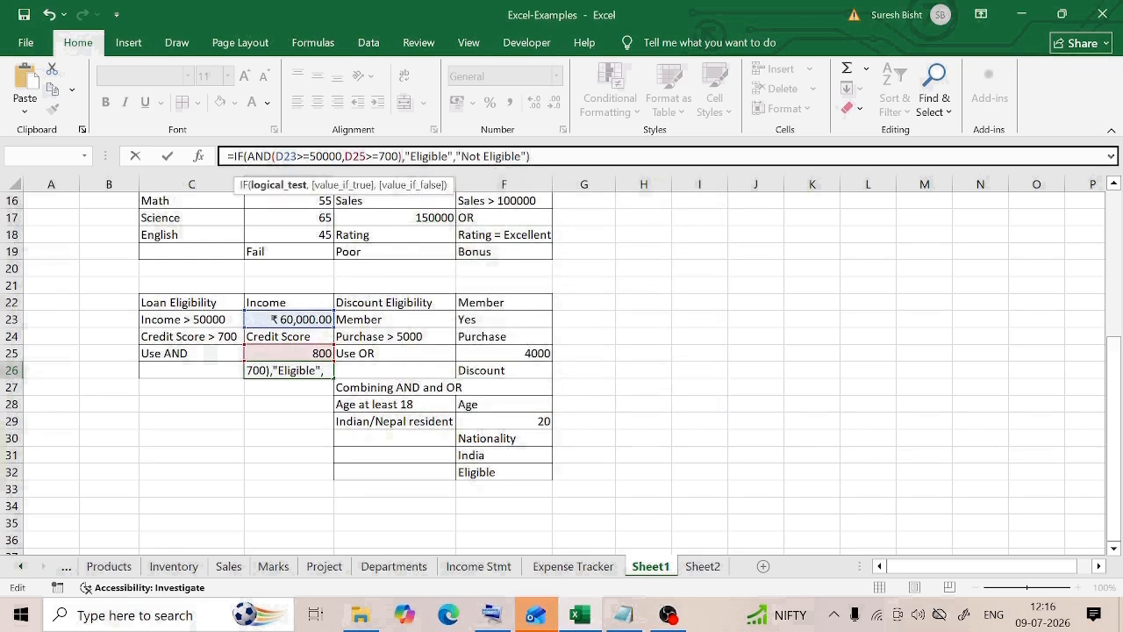
key("ctrl+Return")
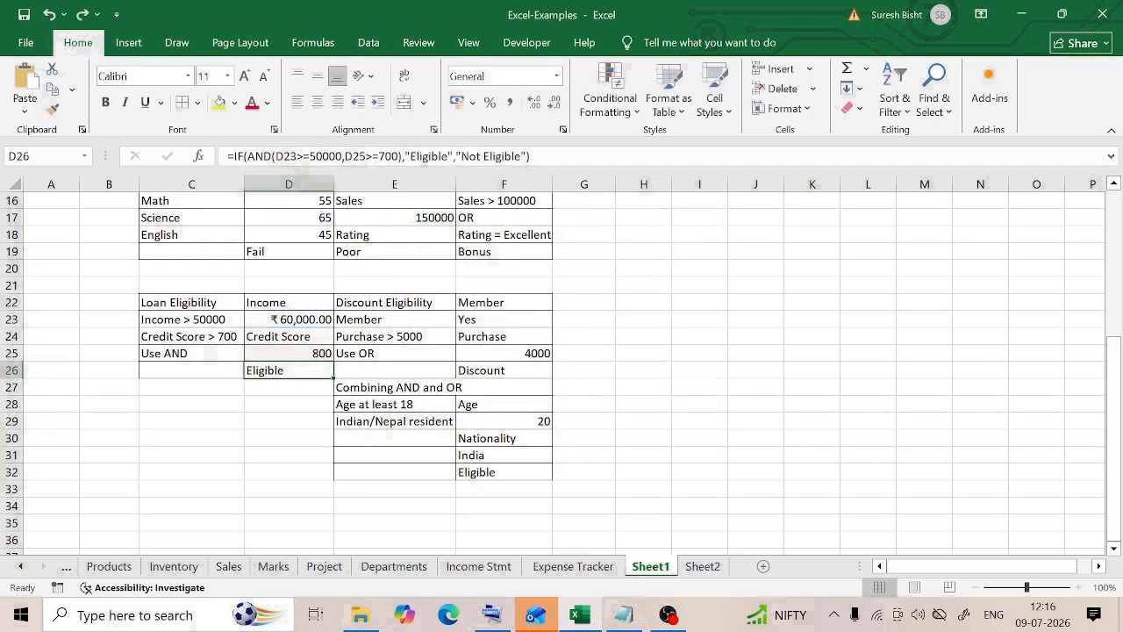
Remove the quotation marks around Yes in the sports quota OR formula in F12.
scroll(516, 263, "up", 3)
left_click(507, 289)
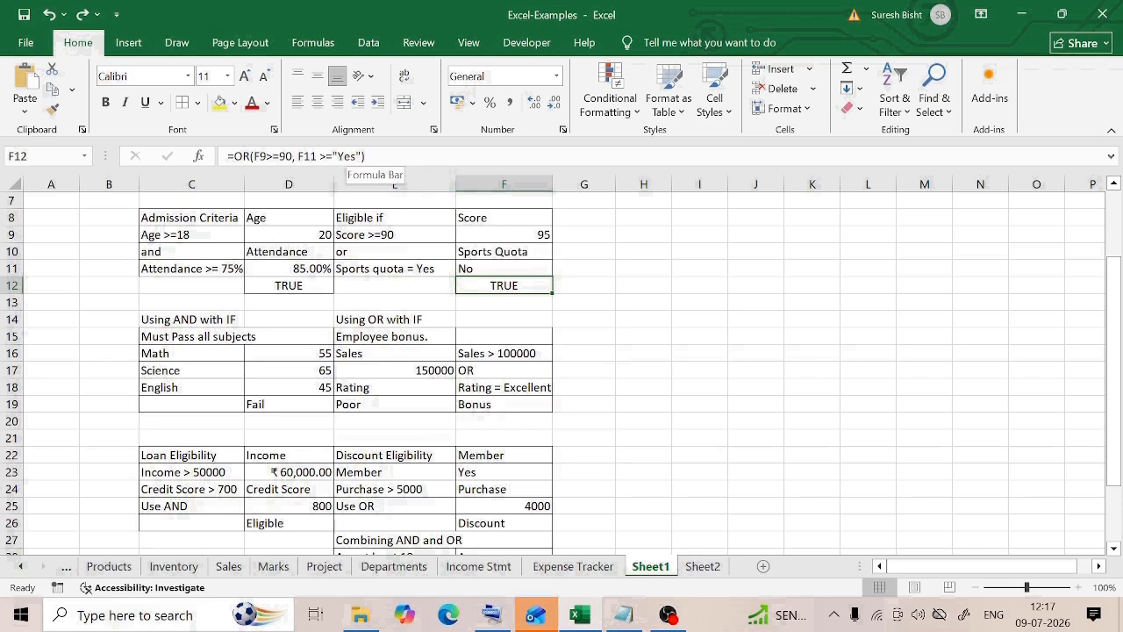
left_click(361, 157)
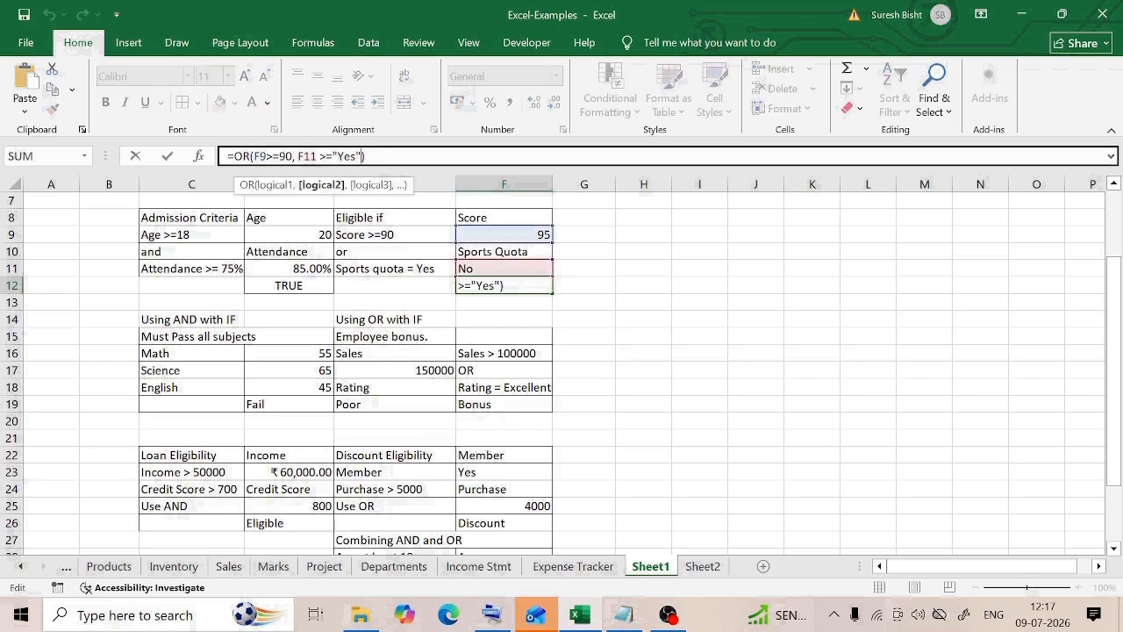
key("BackSpace")
left_click(338, 156)
key("BackSpace")
key("Return")
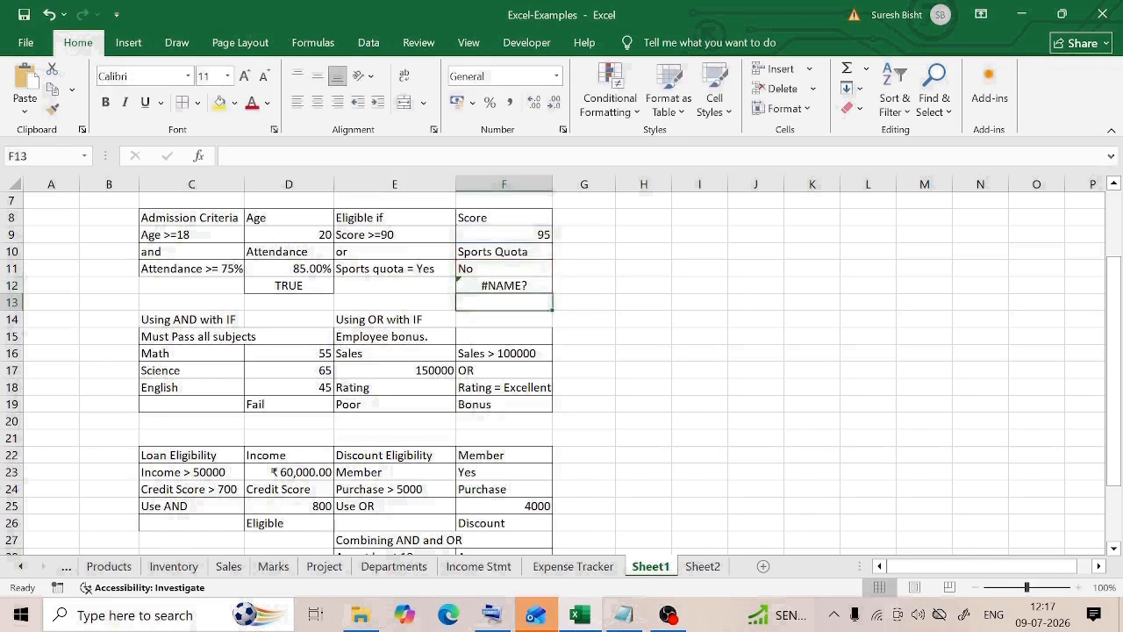
Put the quotation marks back around "Yes" in the OR formula in F12 and check the result.
left_click(496, 287)
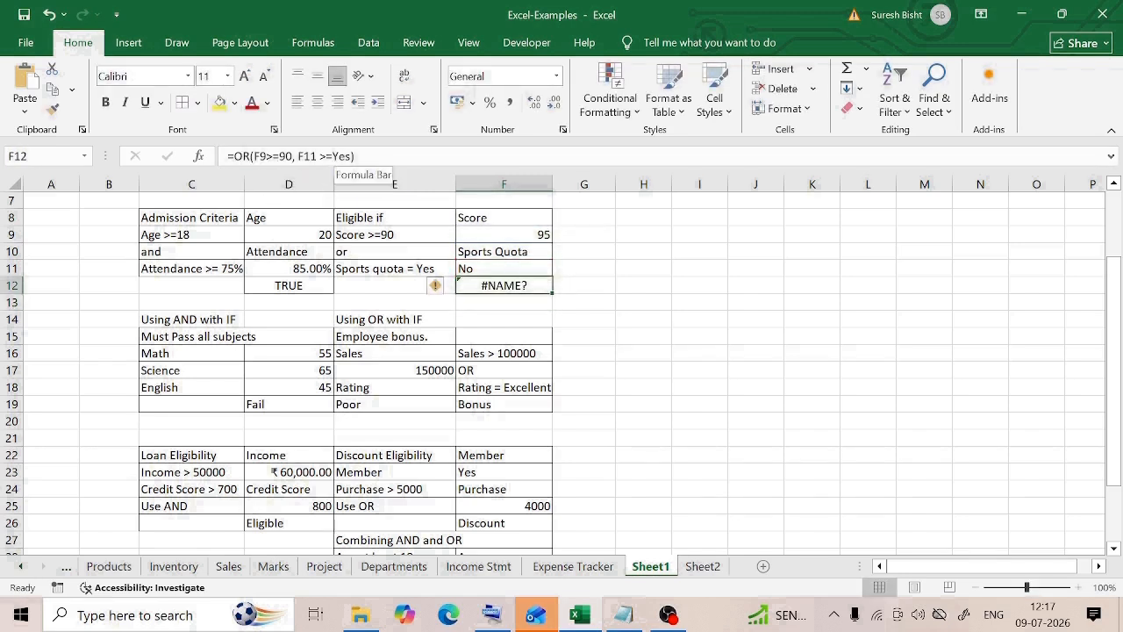
left_click(335, 157)
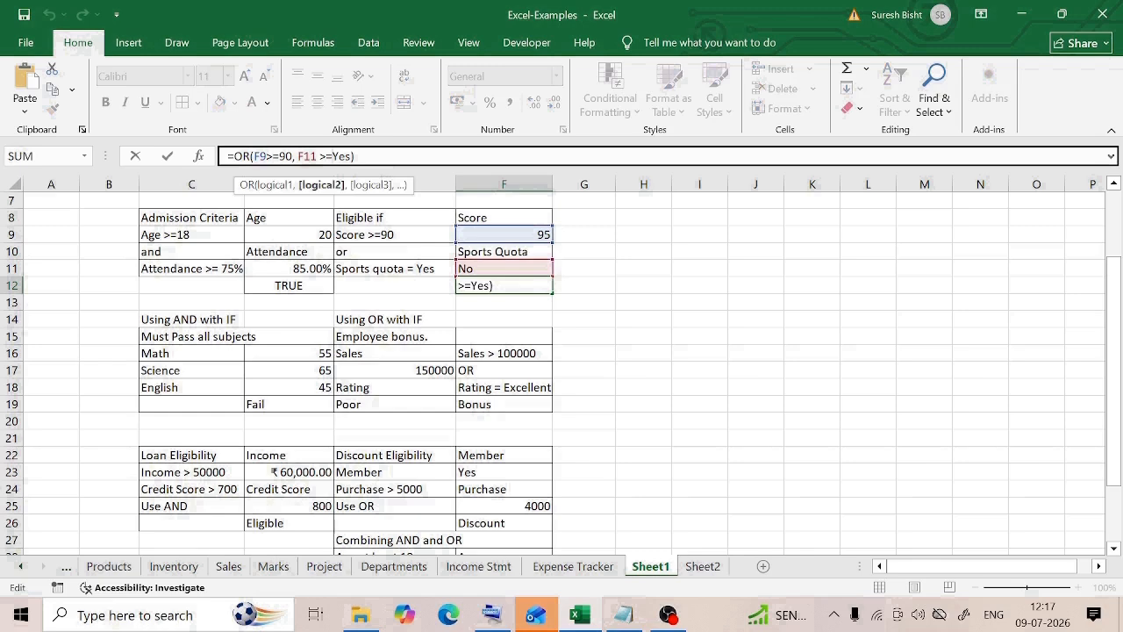
type("\"")
left_click(355, 156)
type("\"")
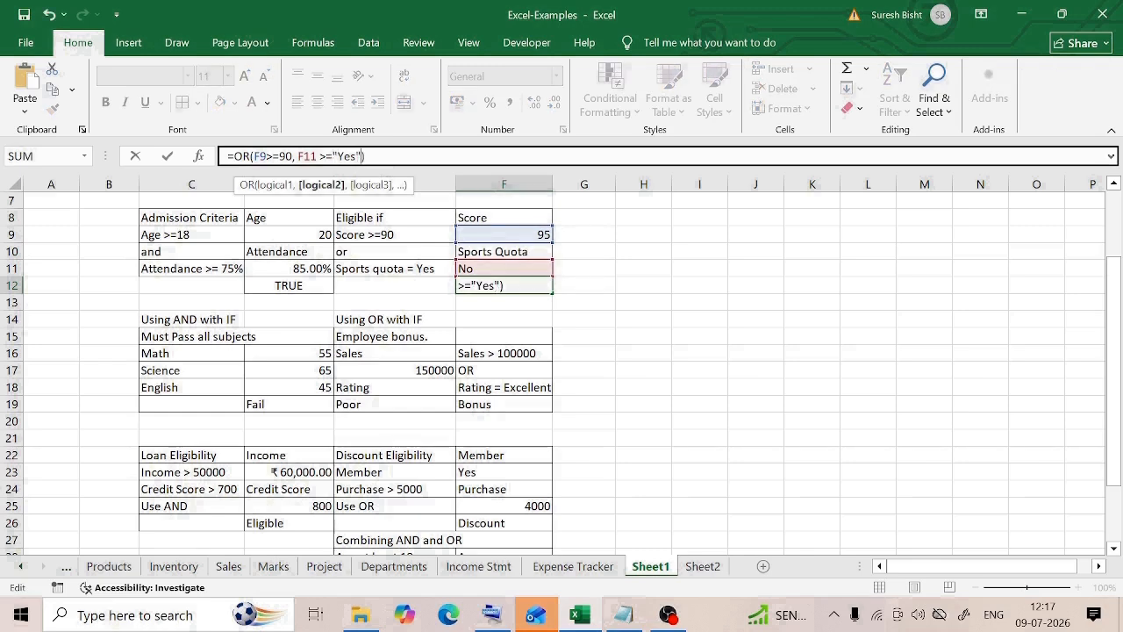
key("Return")
left_click(512, 285)
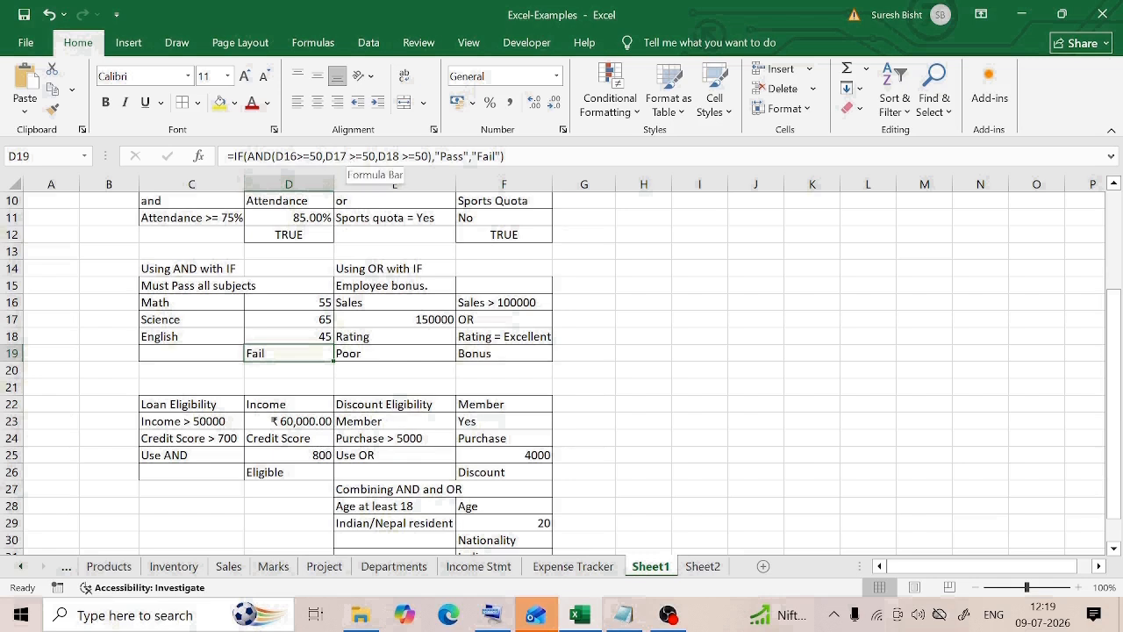
Examine the AND conditions and the IF arguments of the pass/fail formula in D19.
left_click(348, 158)
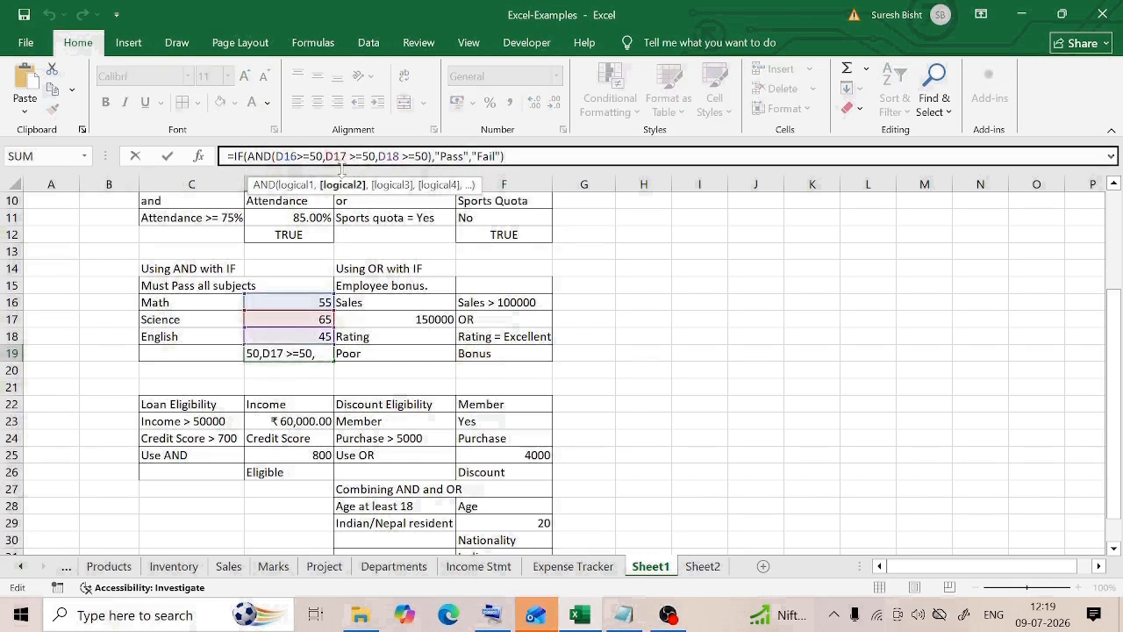
left_click(409, 158)
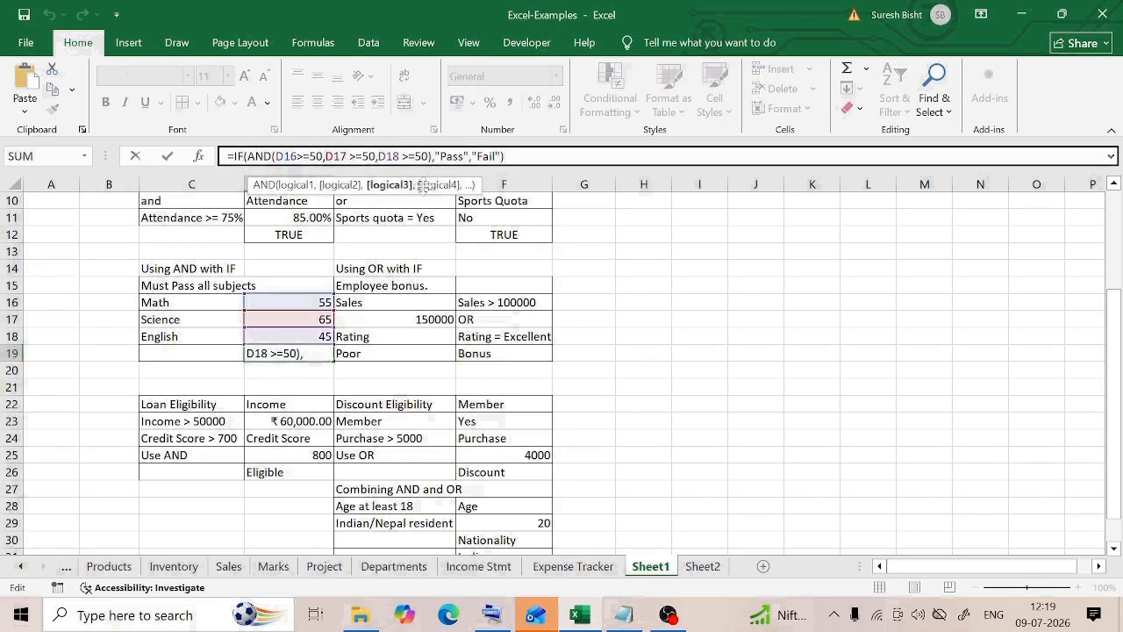
left_click(238, 158)
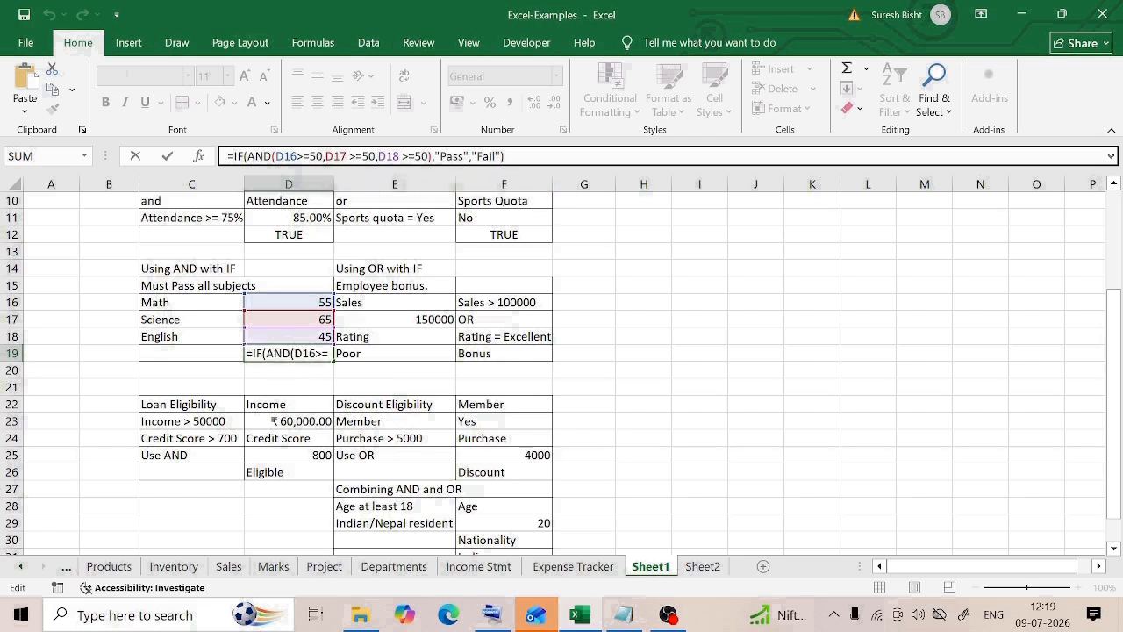
left_click(437, 158)
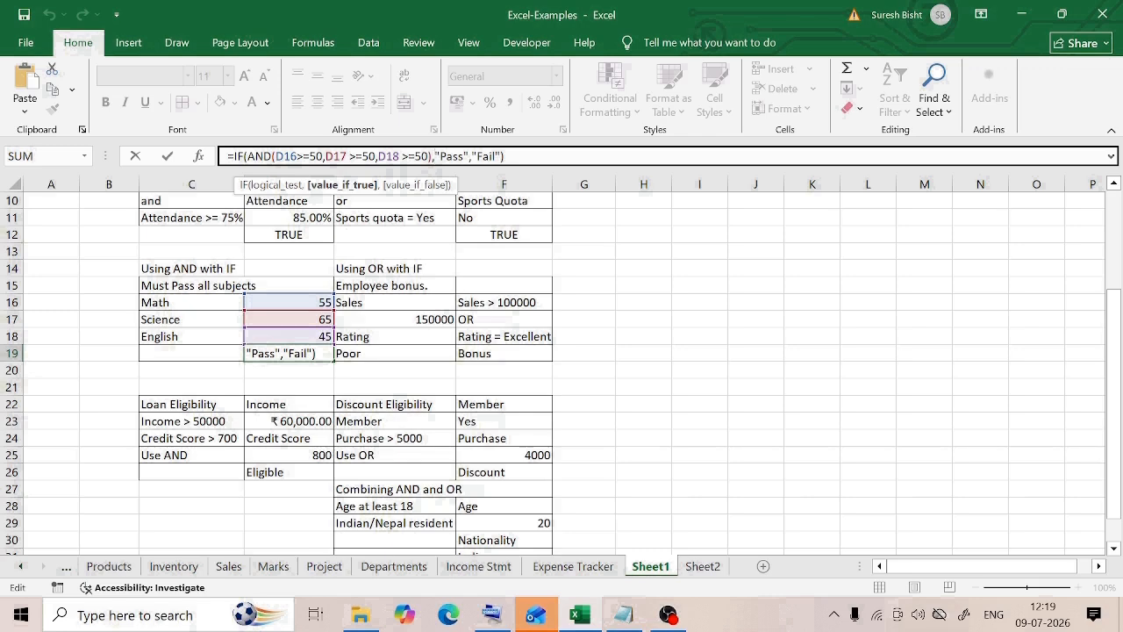
key("ctrl+Return")
Review the Combining AND and OR example and its nested eligibility formula in F32.
scroll(434, 462, "down", 1)
left_click(399, 439)
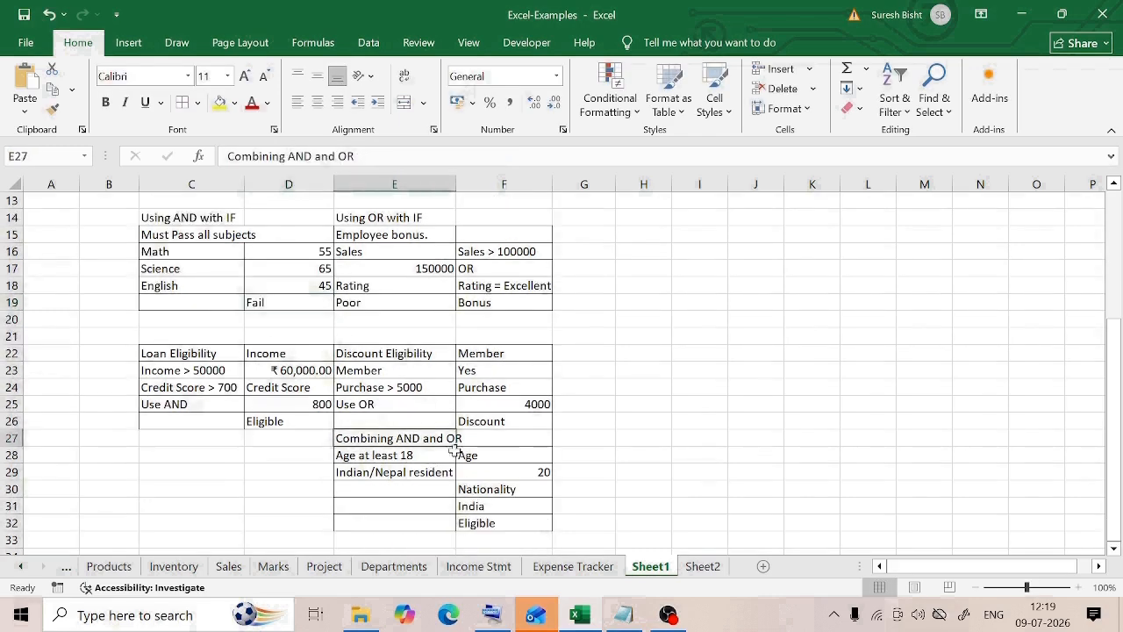
left_click(481, 522)
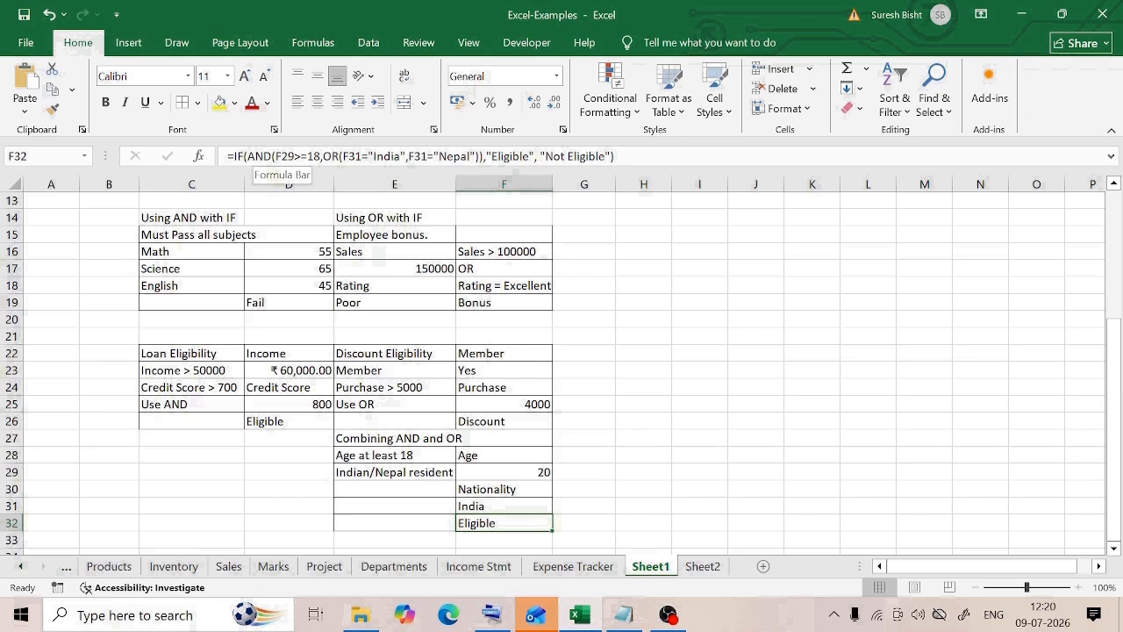
left_click(163, 219)
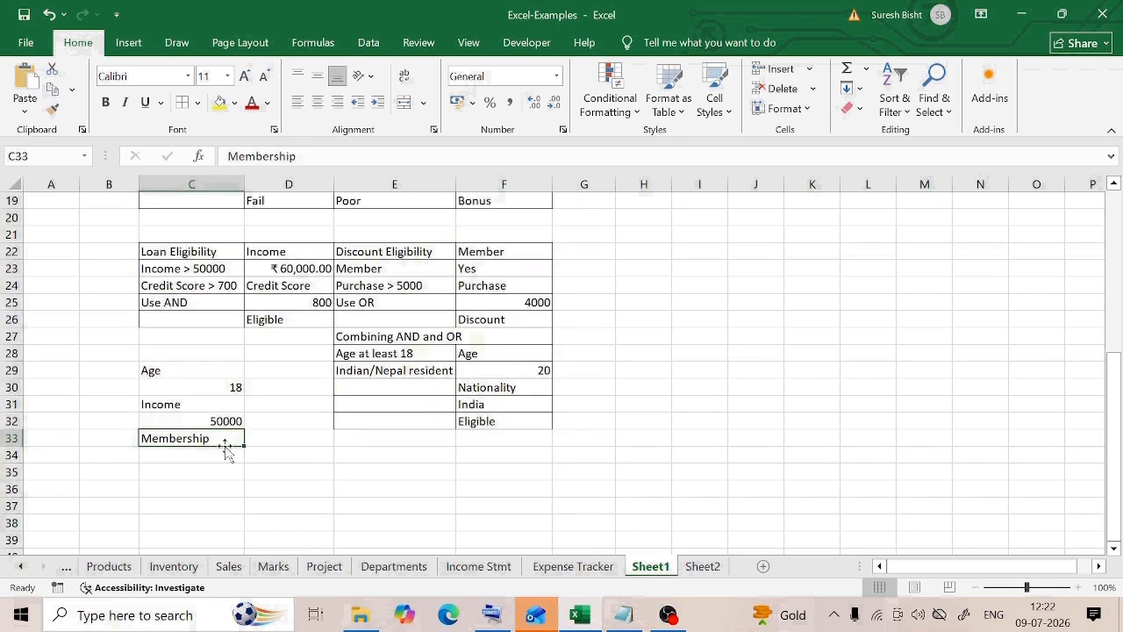
Review the practice example's age in C30, income in C32 and Membership label in C33.
left_click(190, 388)
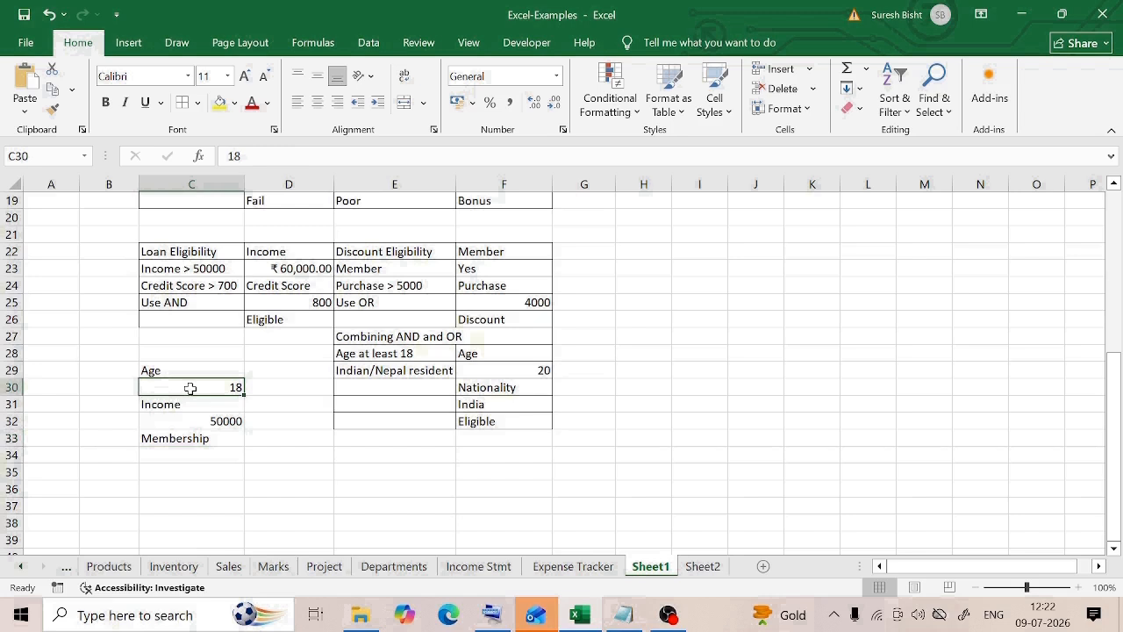
left_click(199, 420)
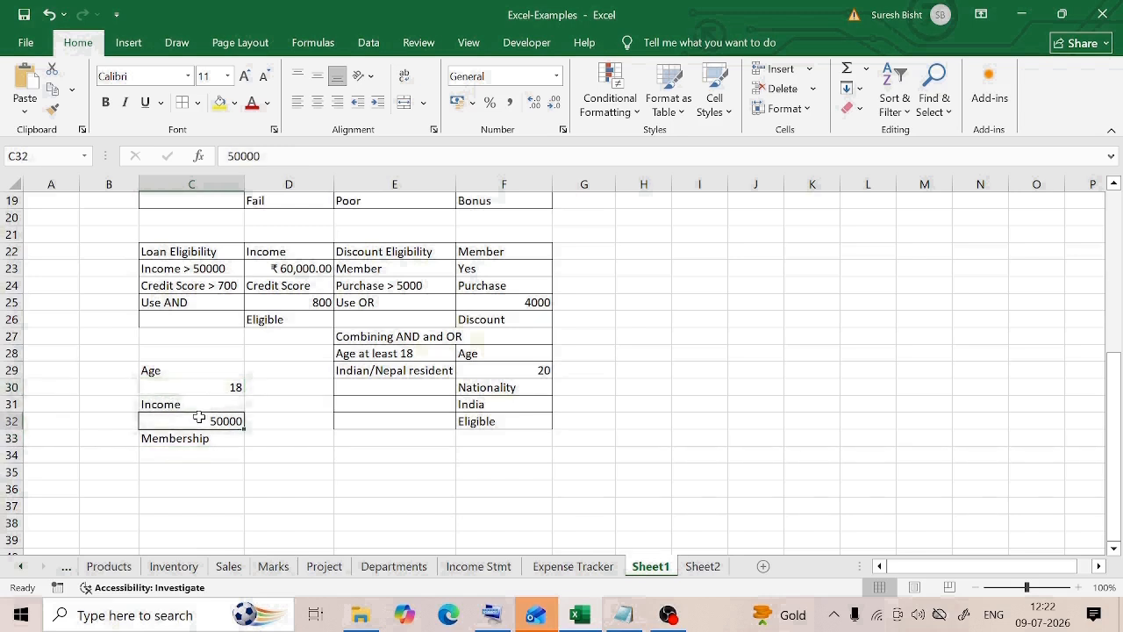
left_click(289, 438)
scroll(496, 432, "down", 1)
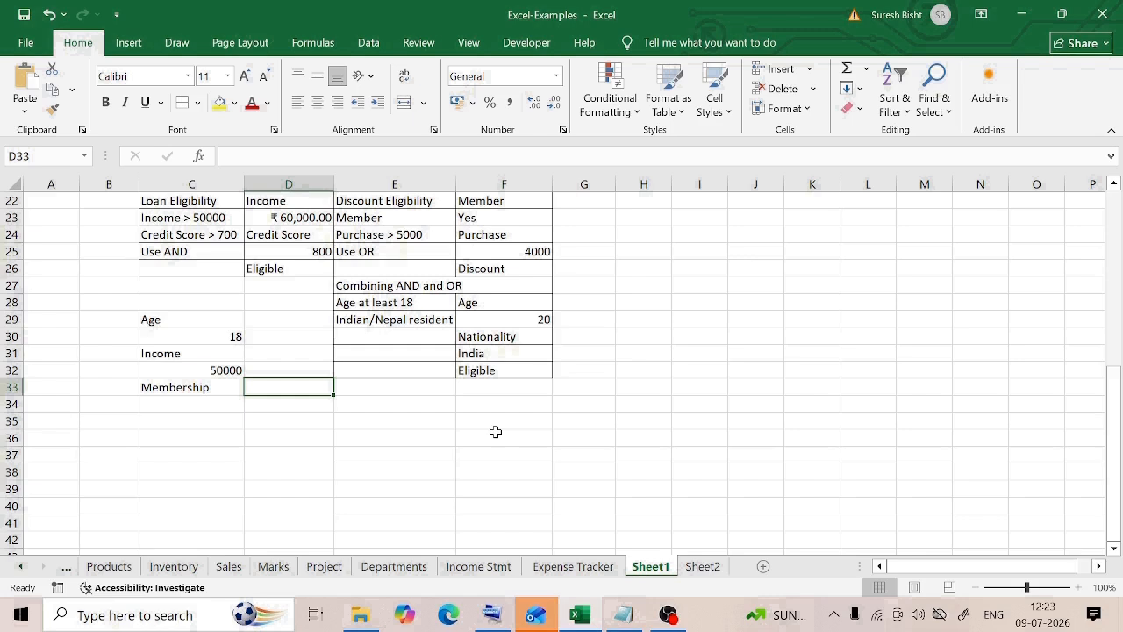
left_click(196, 386)
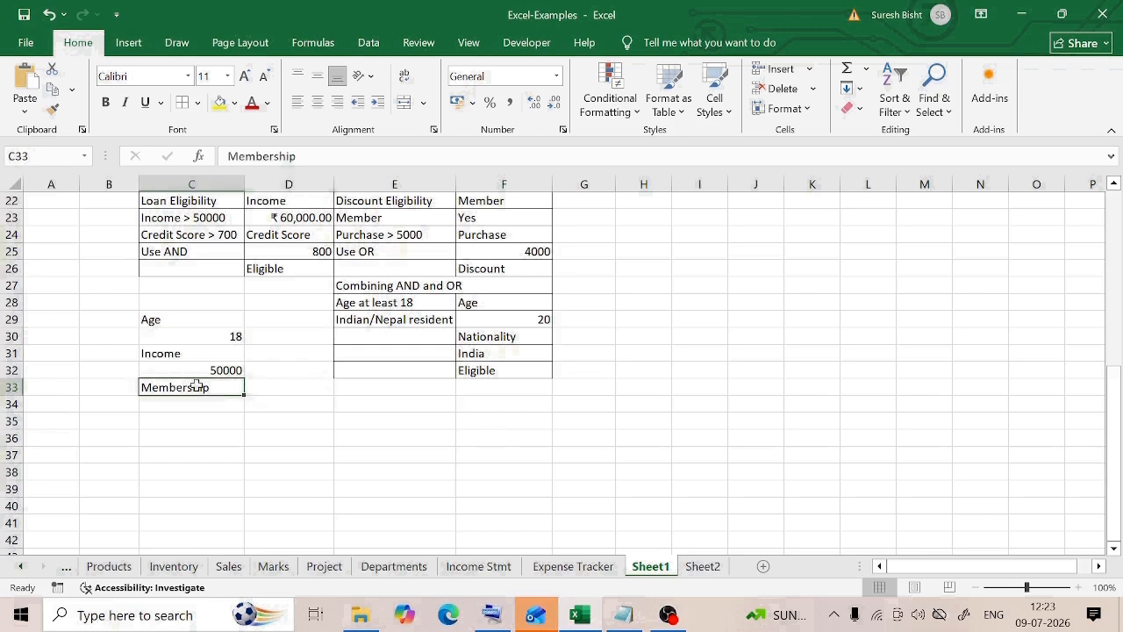
left_click(282, 386)
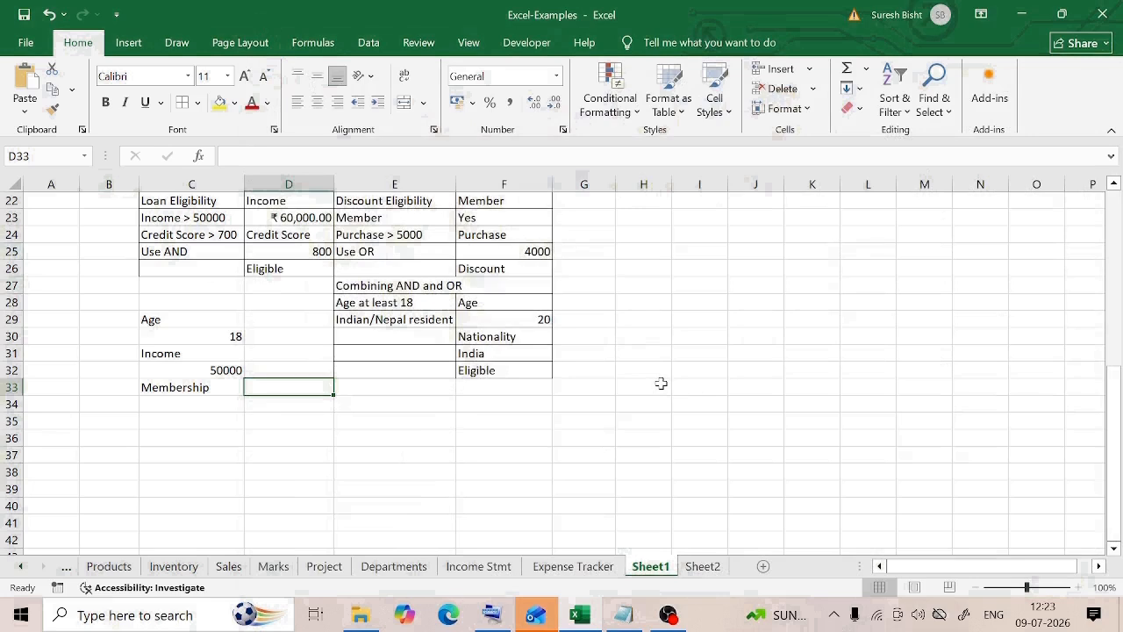